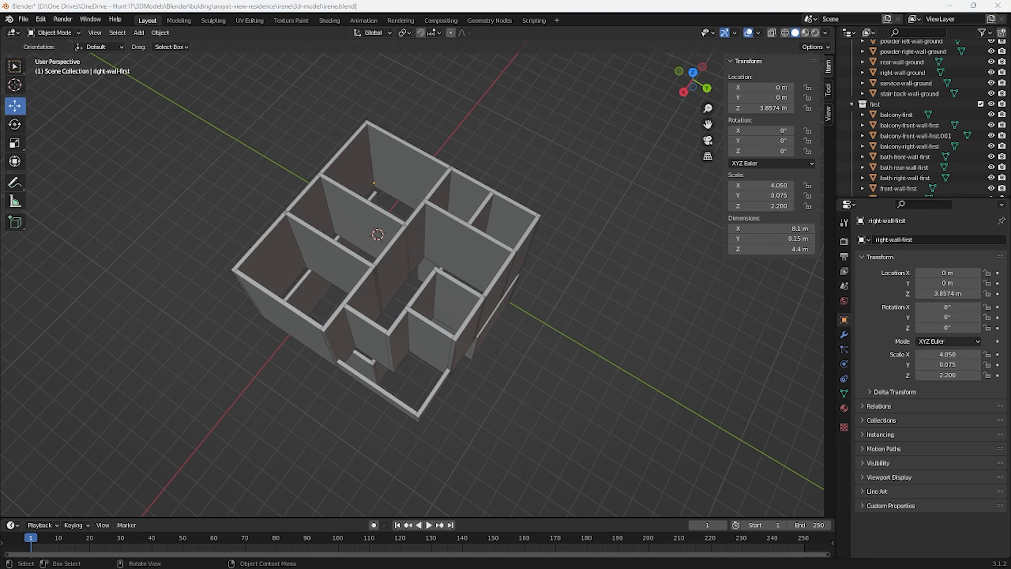
Inspect the first-floor interior walls from several angles, selecting partitions to identify those needing a lower height.
left_click(368, 203)
left_click(439, 216)
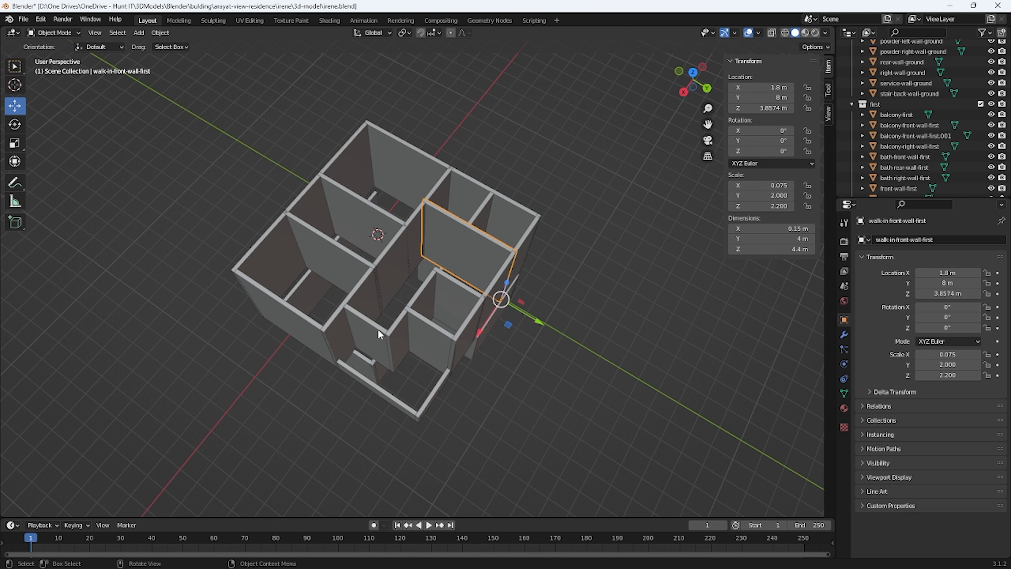
middle_click_drag(424, 292, 422, 263)
left_click(299, 209)
left_click(363, 179)
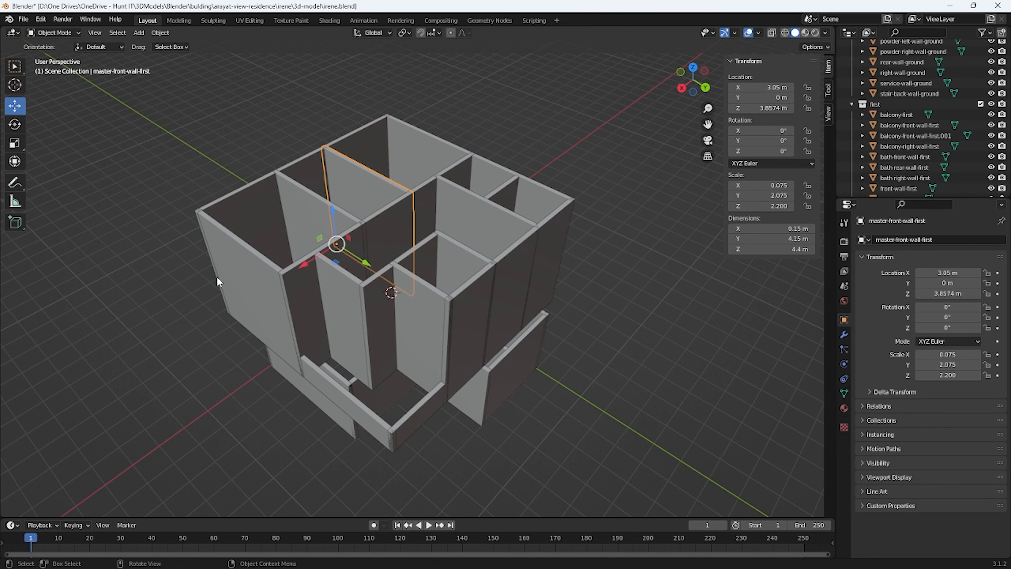
middle_click_drag(216, 277, 266, 299)
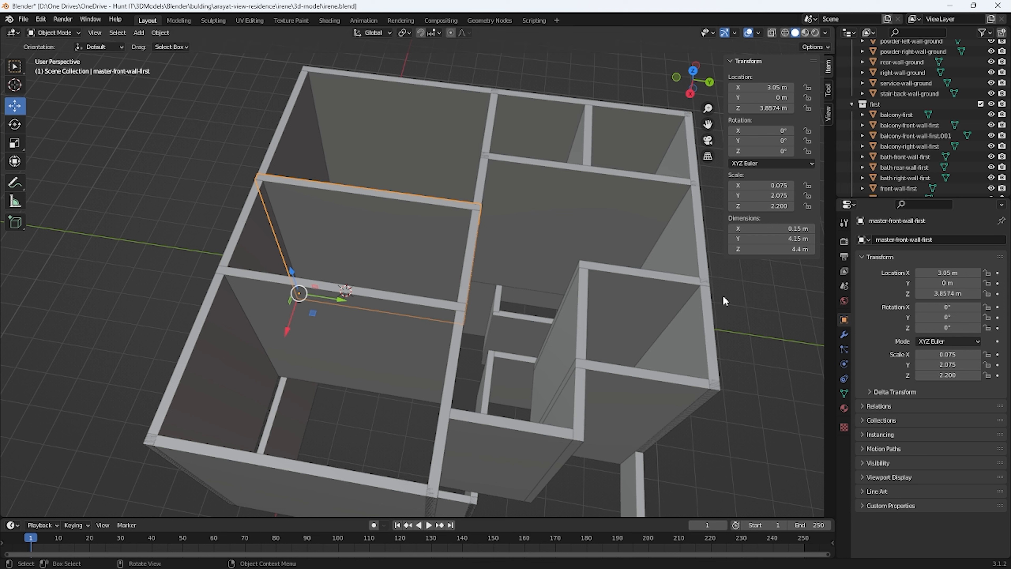
left_click(362, 207)
left_click(374, 233)
middle_click_drag(364, 245, 335, 209)
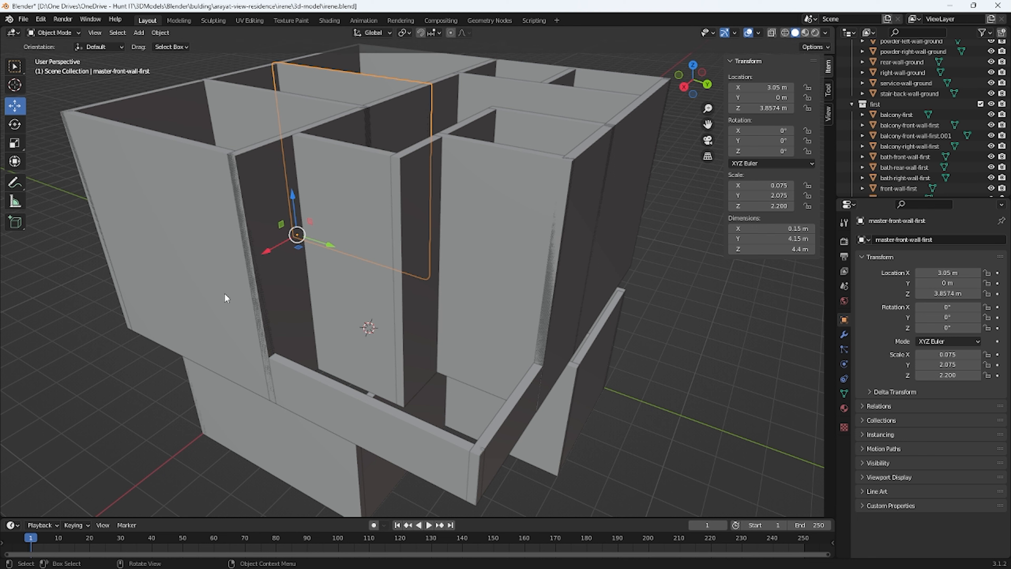
middle_click_drag(439, 162, 620, 201)
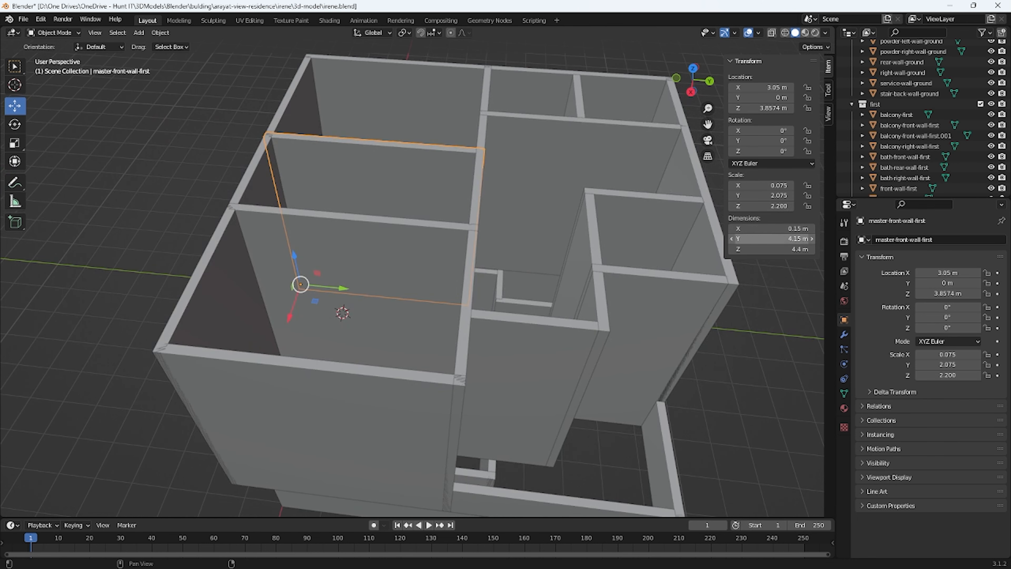
left_click(759, 239)
type("3.1")
key("Return")
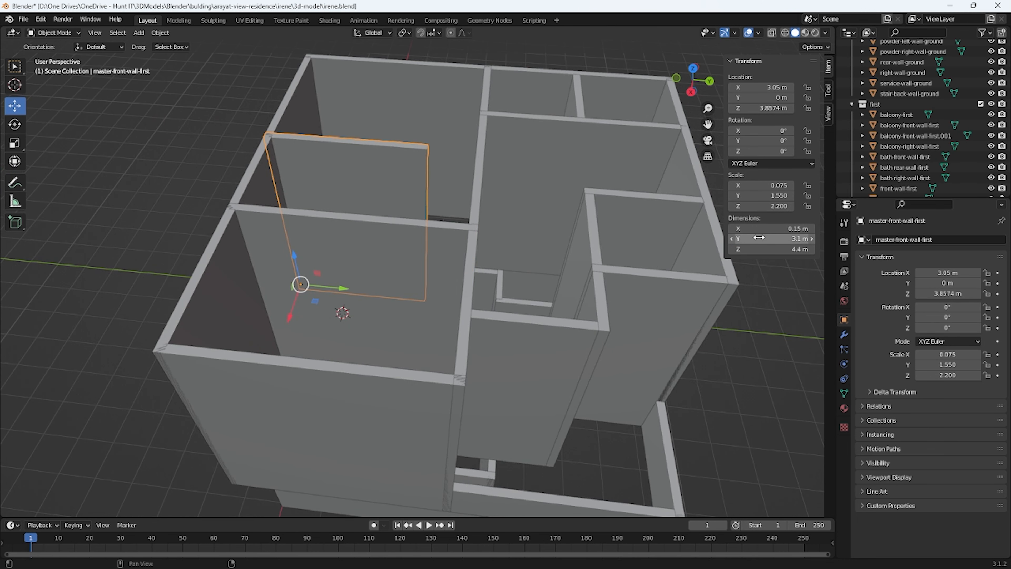
key("ctrl+z")
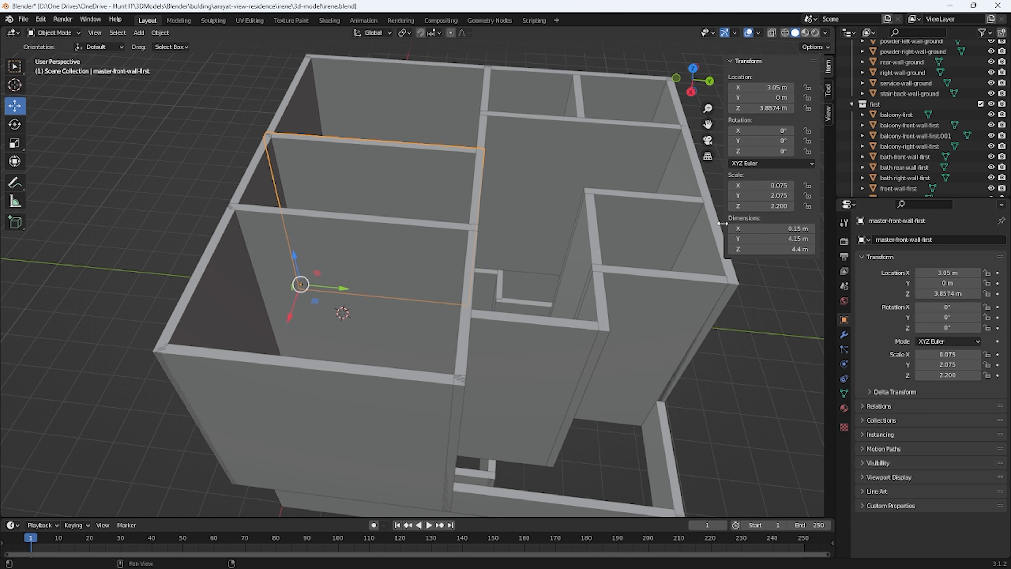
Set the height of the master bedroom's front wall on the first floor to 3.1 m.
left_click(761, 250)
type("3.1")
key("Return")
scroll(510, 300, "down", 2)
middle_click_drag(510, 301, 458, 303)
scroll(409, 290, "up", 3)
scroll(348, 259, "down", 1)
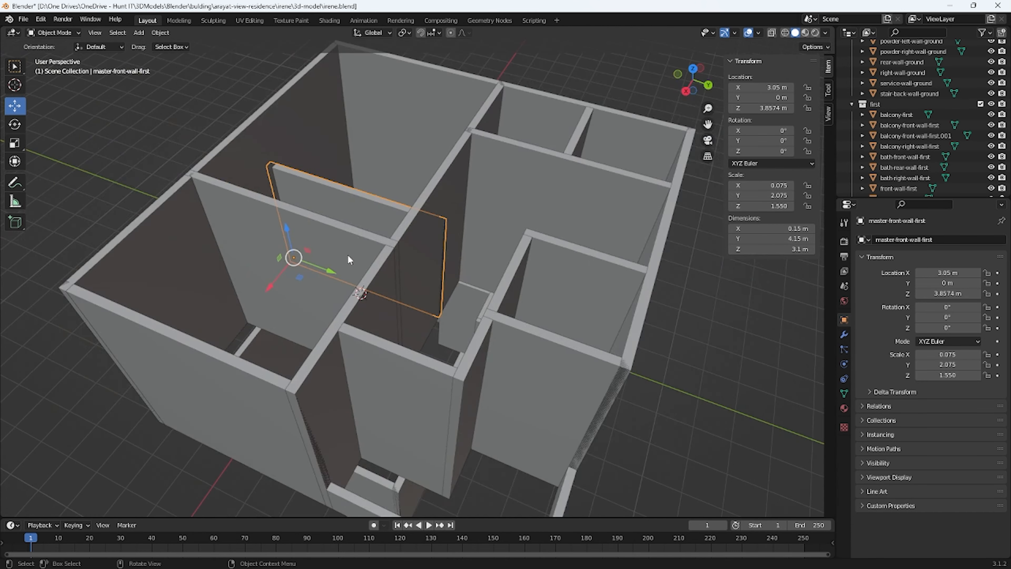
Set the height of the middle front wall to 3.1 m.
scroll(347, 260, "up", 4)
scroll(348, 261, "down", 4)
left_click(342, 255)
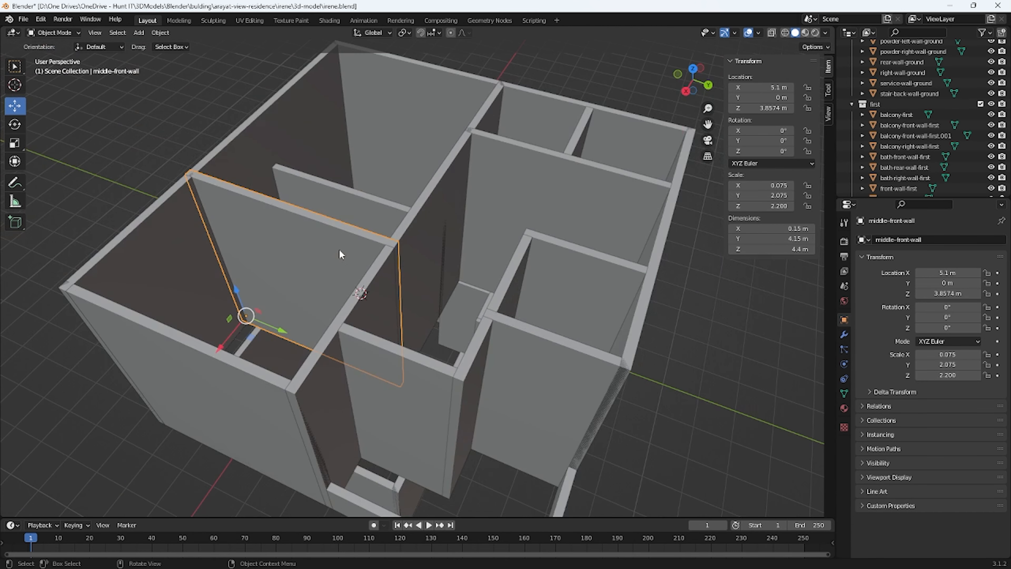
double_click(779, 248)
type("3")
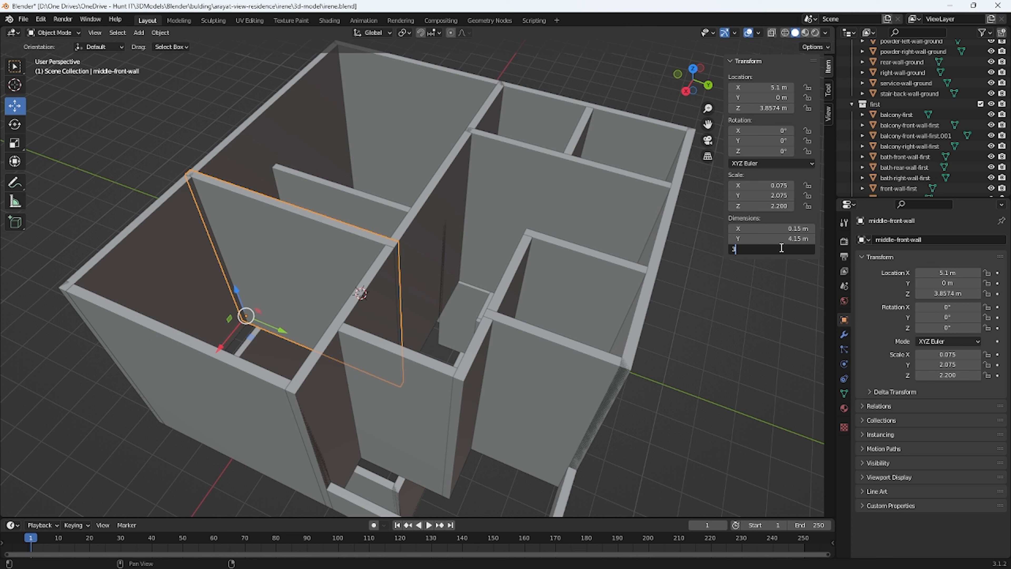
type(".1")
key("Return")
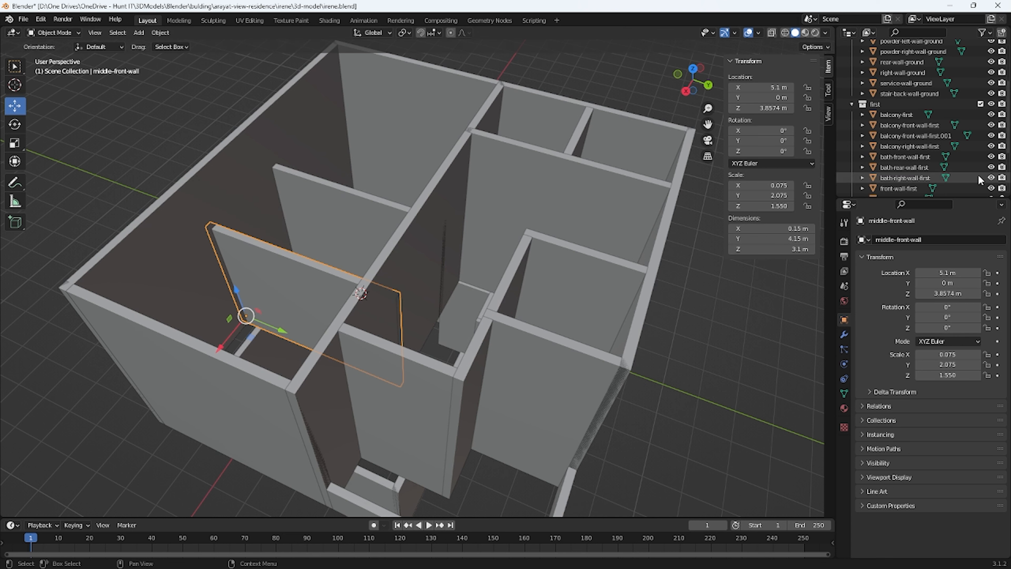
Set the heights of the walk-in's front wall and right wall on the first floor to 3.1 m.
left_click(517, 189)
left_click(784, 250)
type("3.1")
key("Return")
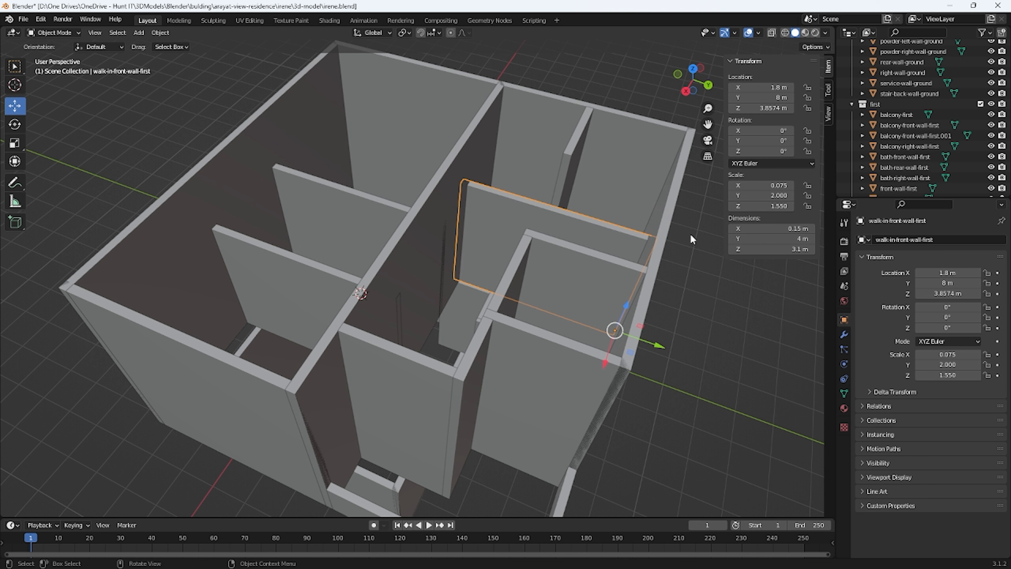
left_click(565, 158)
left_click(754, 251)
type("3.1")
key("Return")
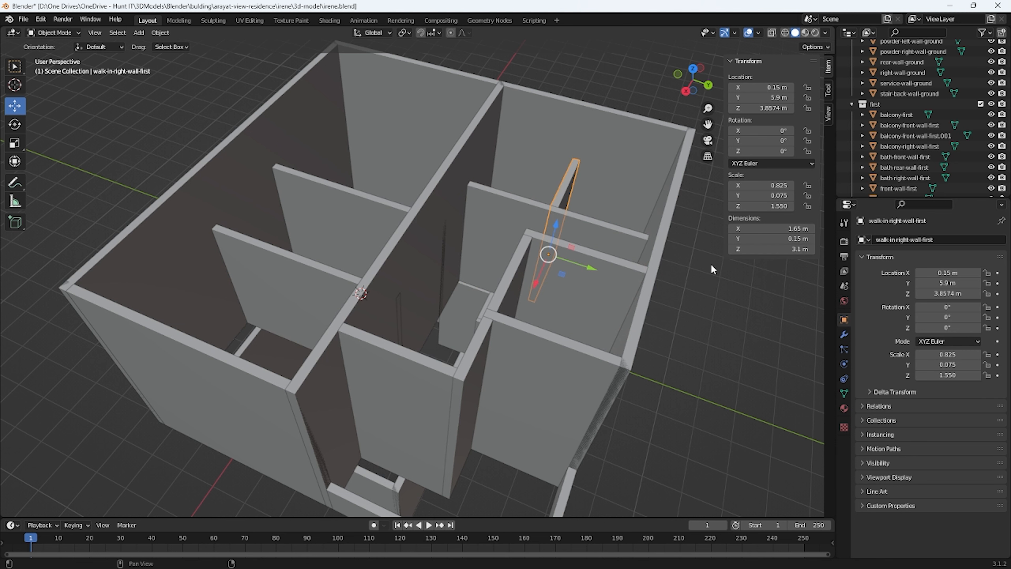
Set the heights of the first-floor bath's right and rear walls to 3.1 m and clear the selection.
left_click(521, 265)
left_click(770, 249)
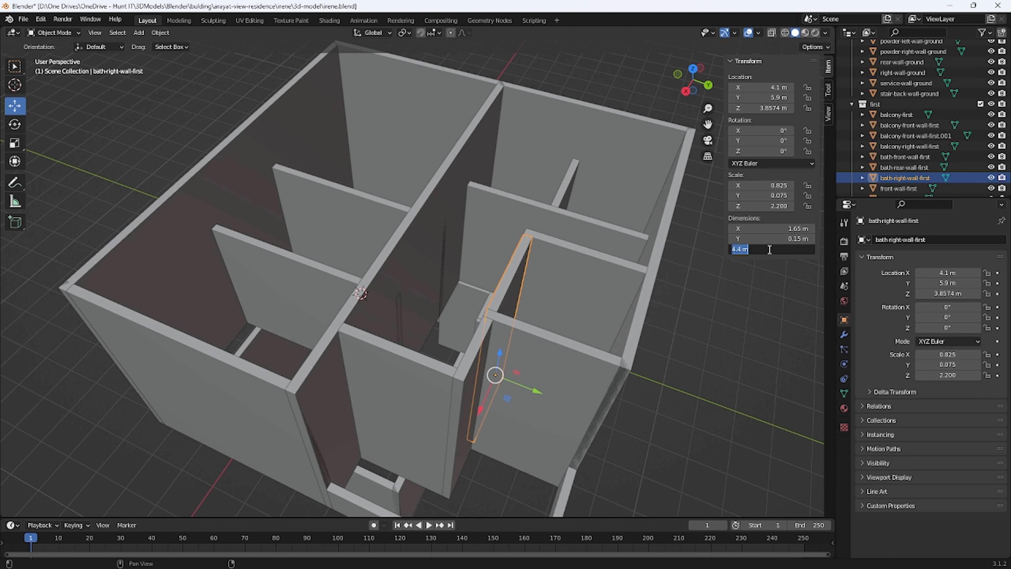
type("3.1")
key("Return")
left_click(613, 269)
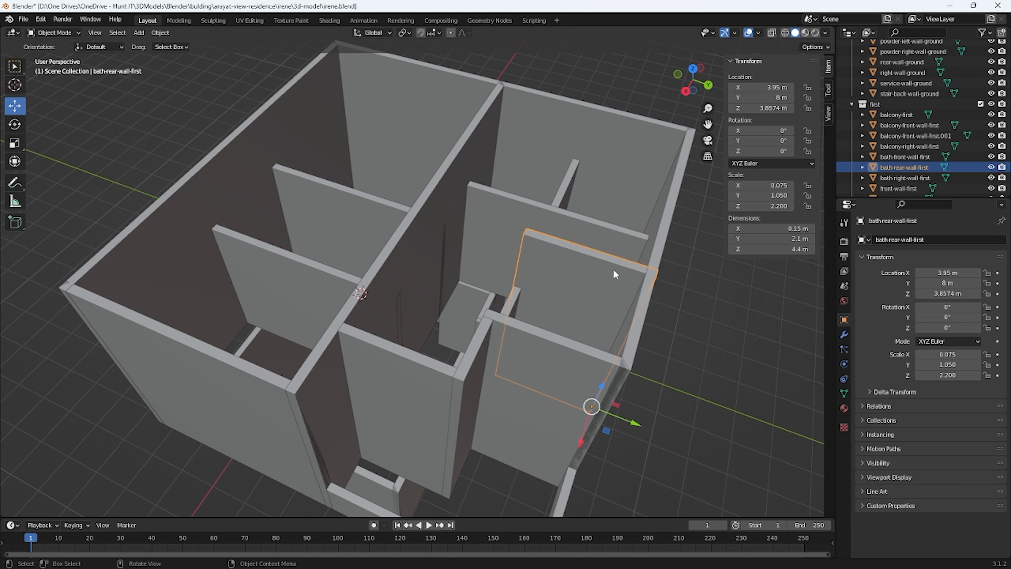
left_click(766, 249)
type("3.1")
key("Return")
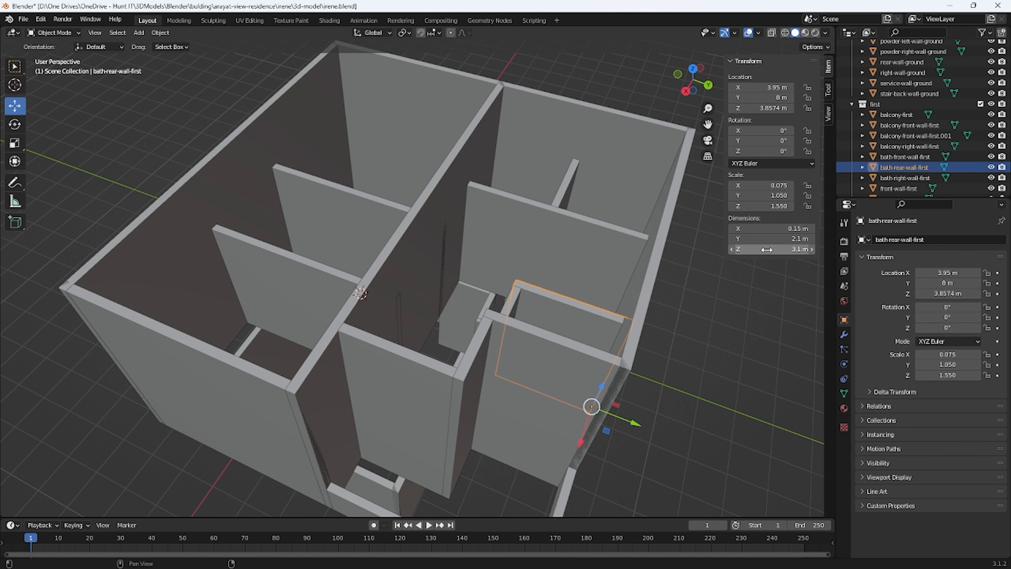
key("alt+a")
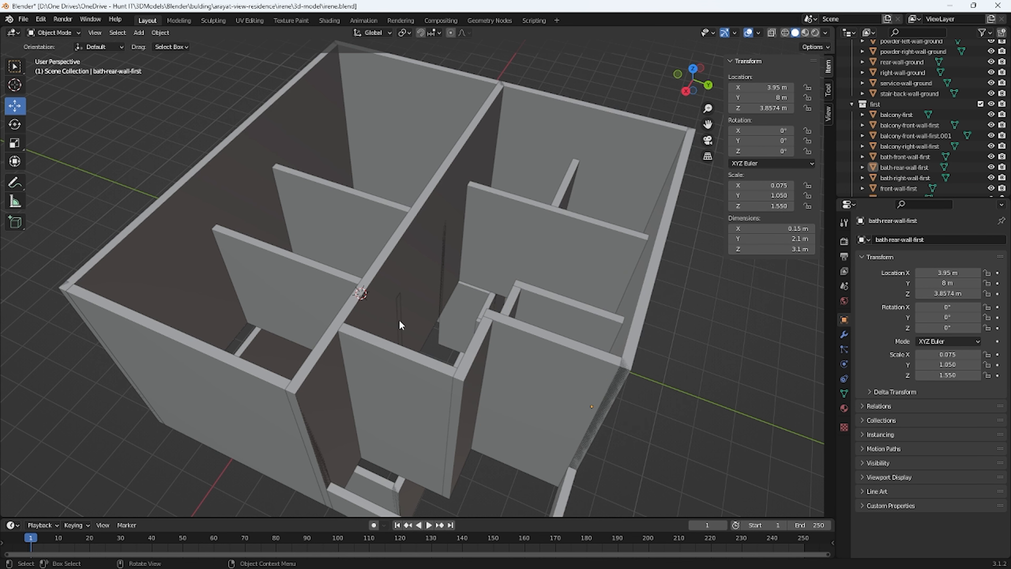
Duplicate the first floor's long middle wall in place.
left_click(331, 388)
middle_click_drag(355, 294, 375, 288)
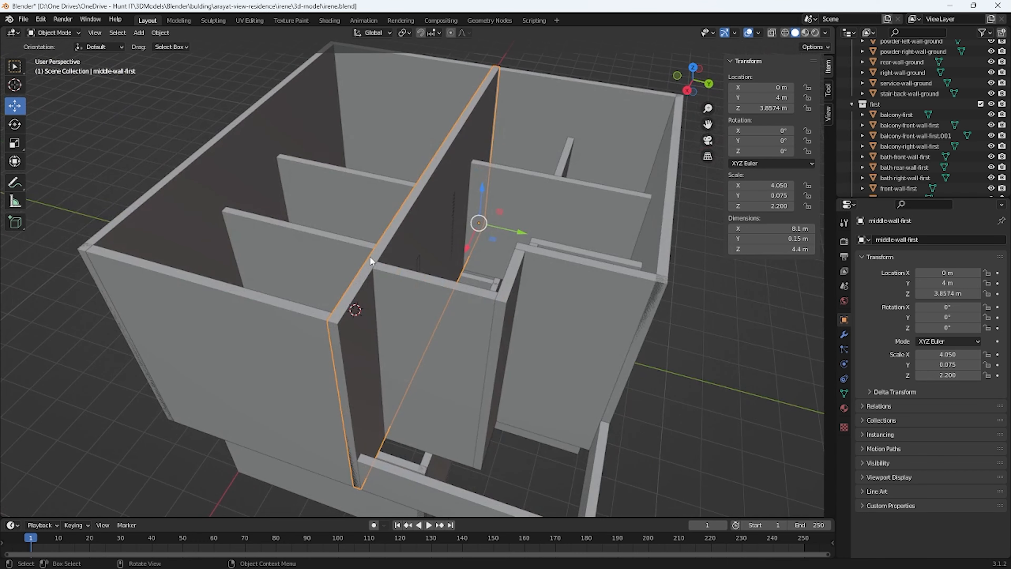
middle_click_drag(330, 298, 361, 329)
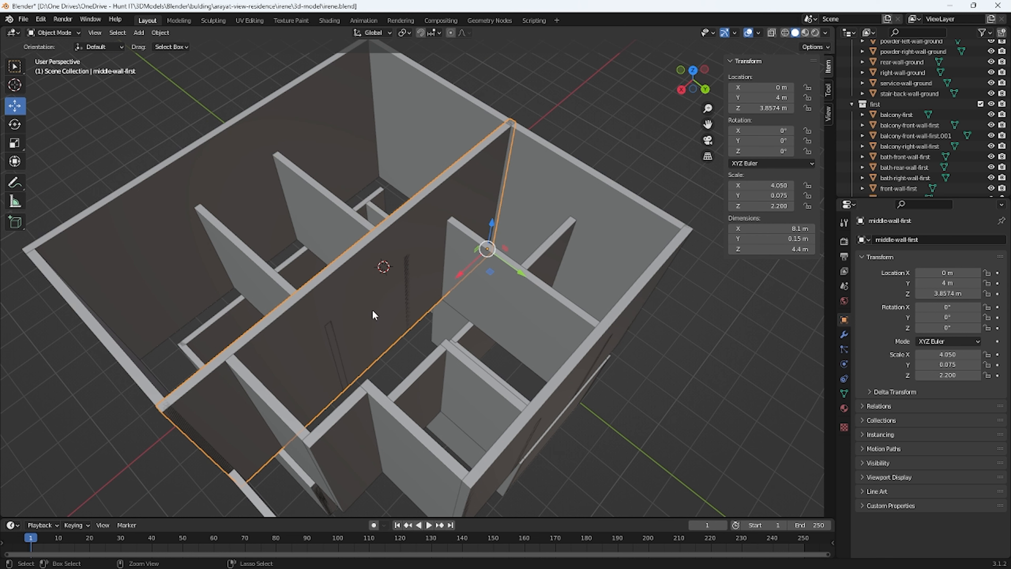
key("ctrl+v")
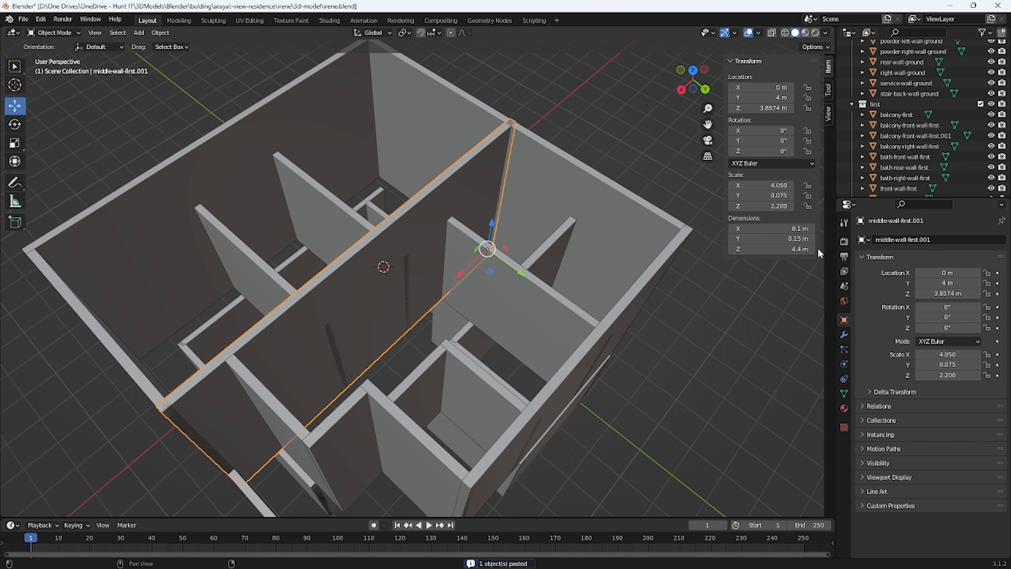
Set the duplicated middle wall's height to 3.1 m and its length along X to 7 m.
left_click_drag(792, 250, 780, 249)
left_click(792, 250)
type("3.1")
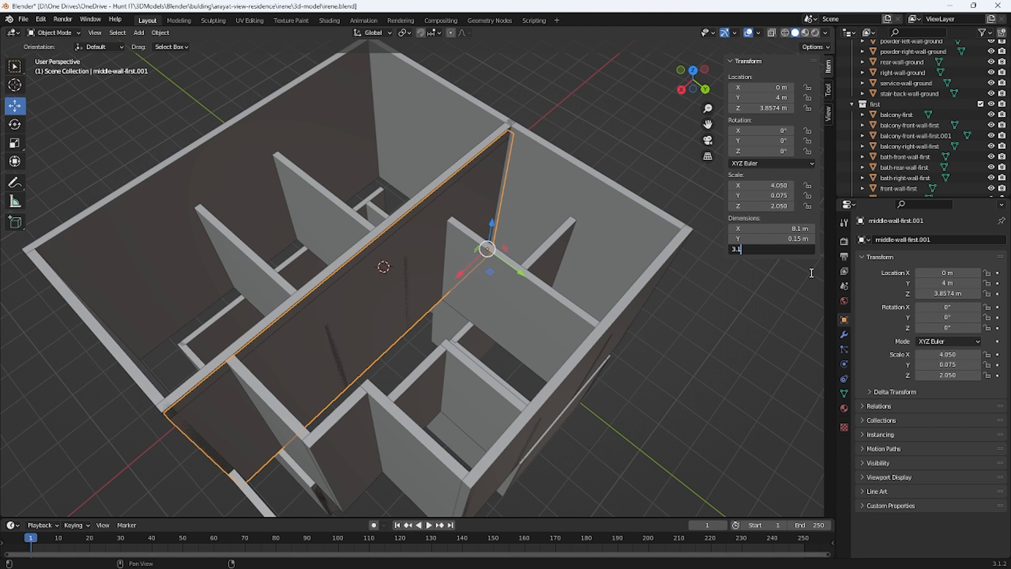
key("Return")
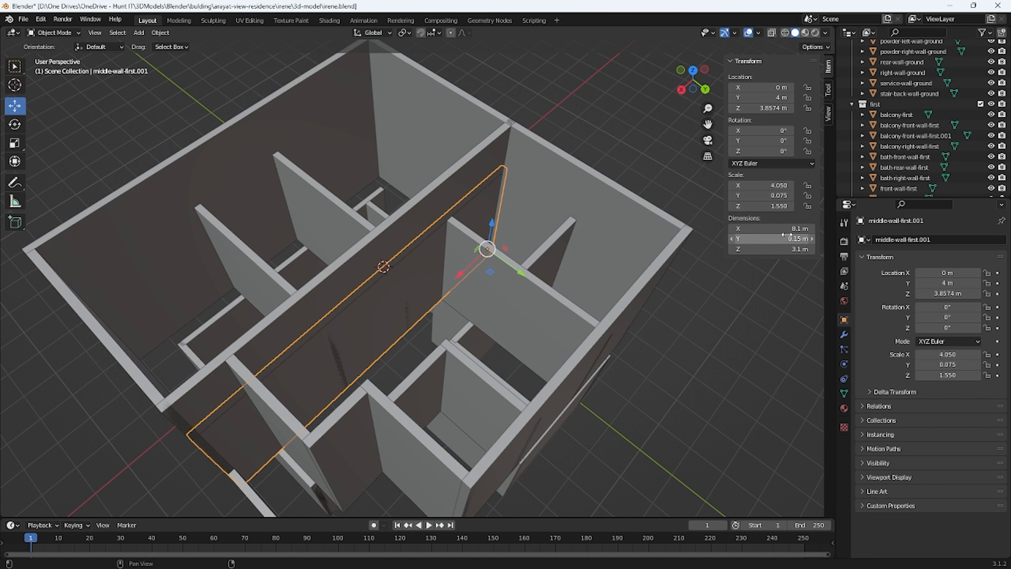
left_click_drag(783, 228, 755, 228)
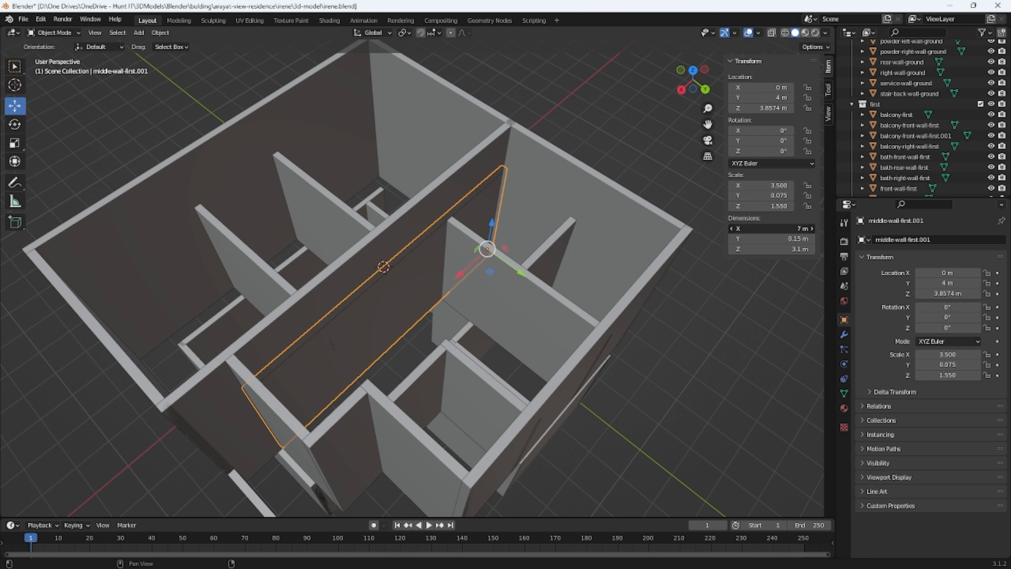
Snap the 3D cursor to the bottom outer corner vertex at the balcony end of the original full-height middle wall.
scroll(347, 328, "up", 5)
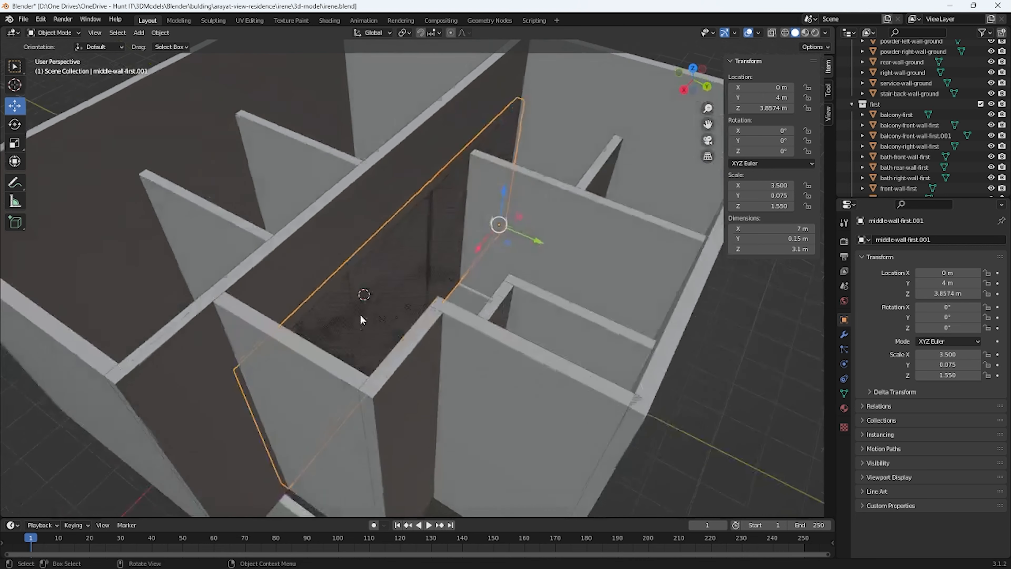
left_click(218, 427)
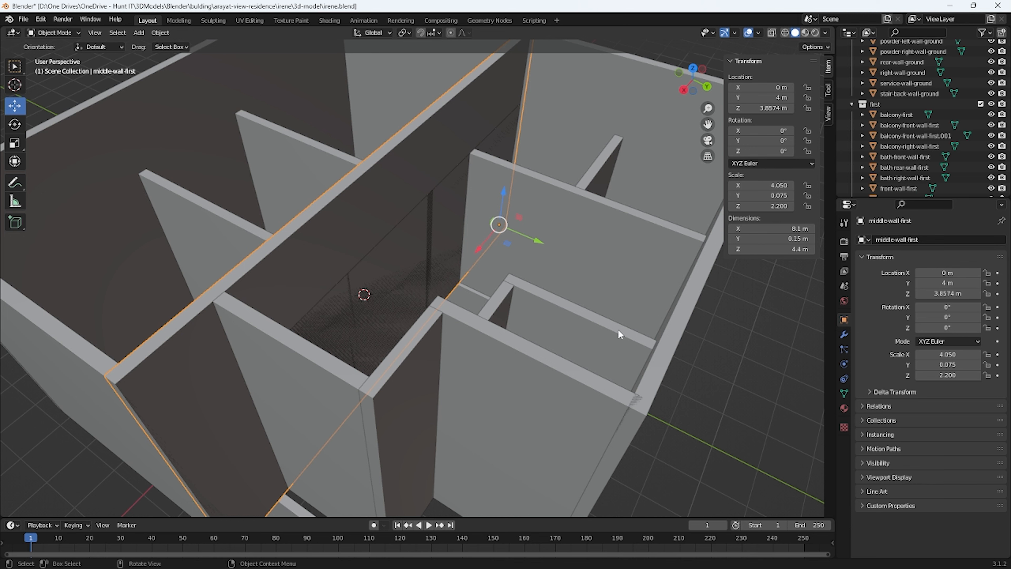
key("Tab")
scroll(301, 369, "up", 3)
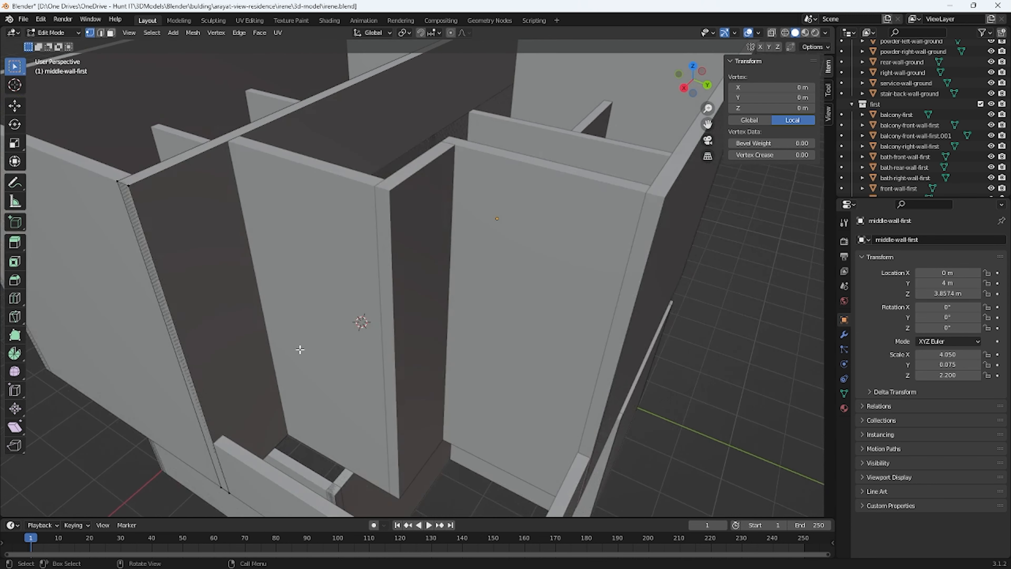
left_click(229, 493)
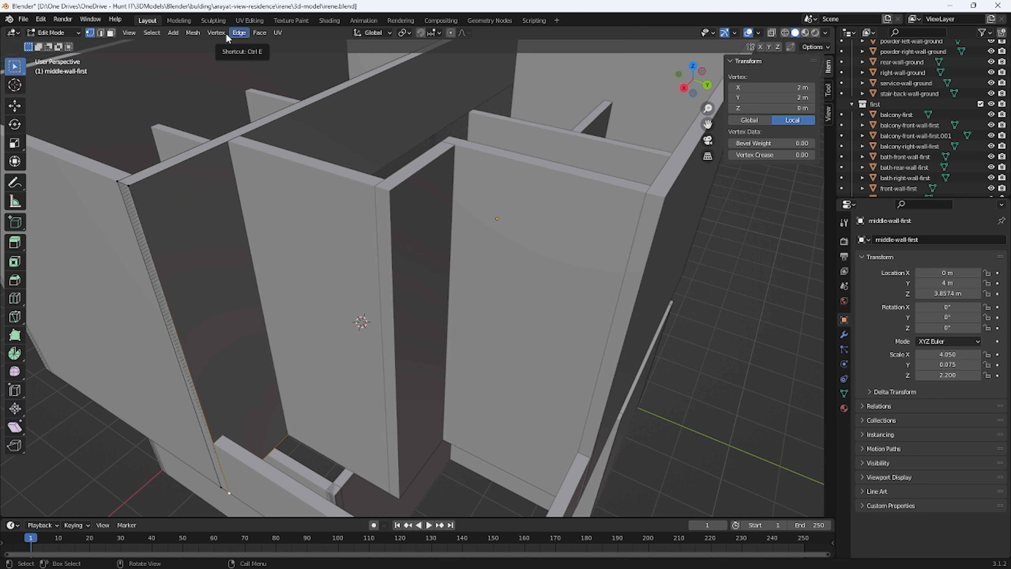
left_click(197, 33)
mouse_move(225, 64)
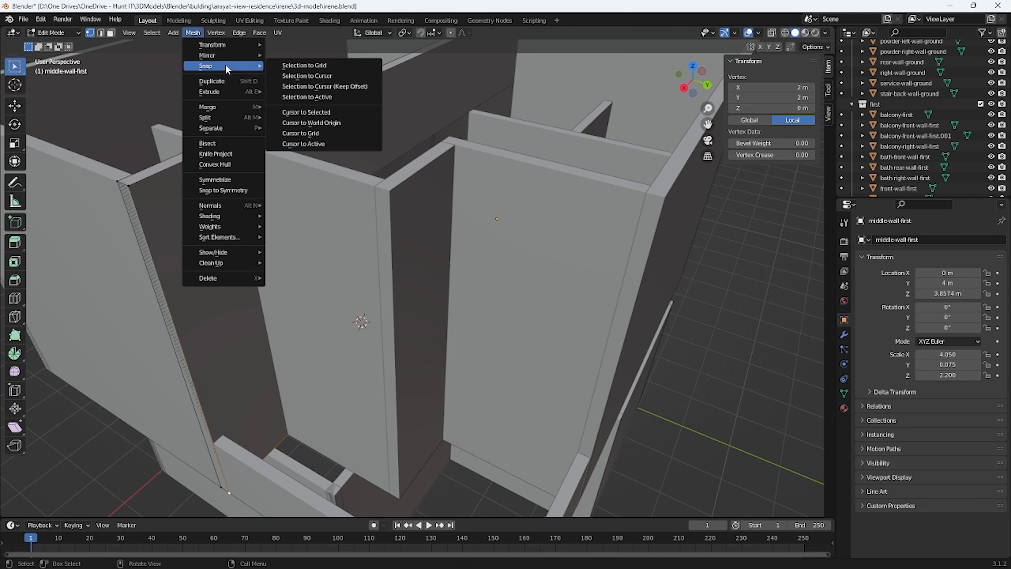
left_click(326, 112)
key("Tab")
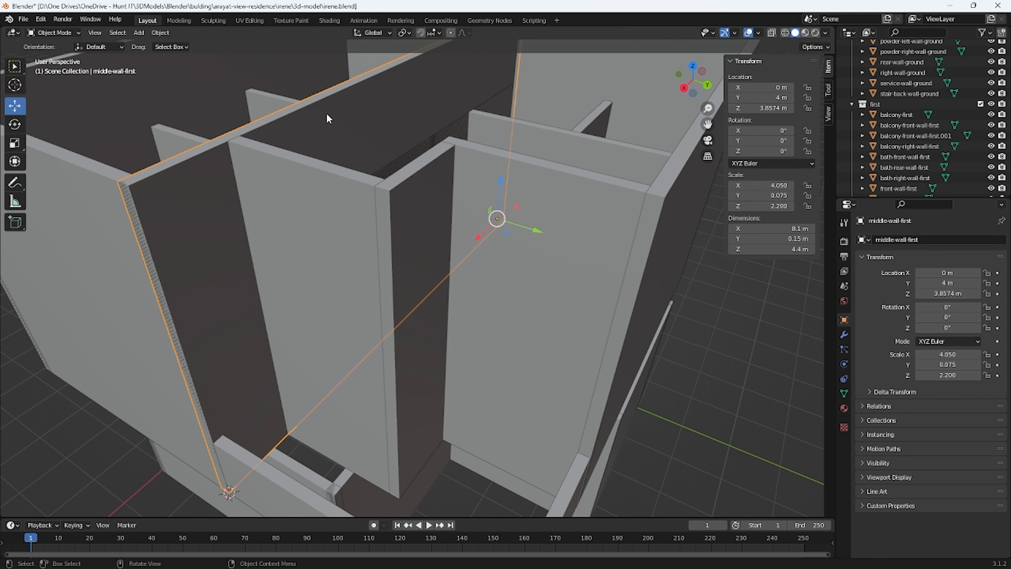
Set the original middle wall's origin to the 3D cursor.
left_click(159, 32)
mouse_move(208, 67)
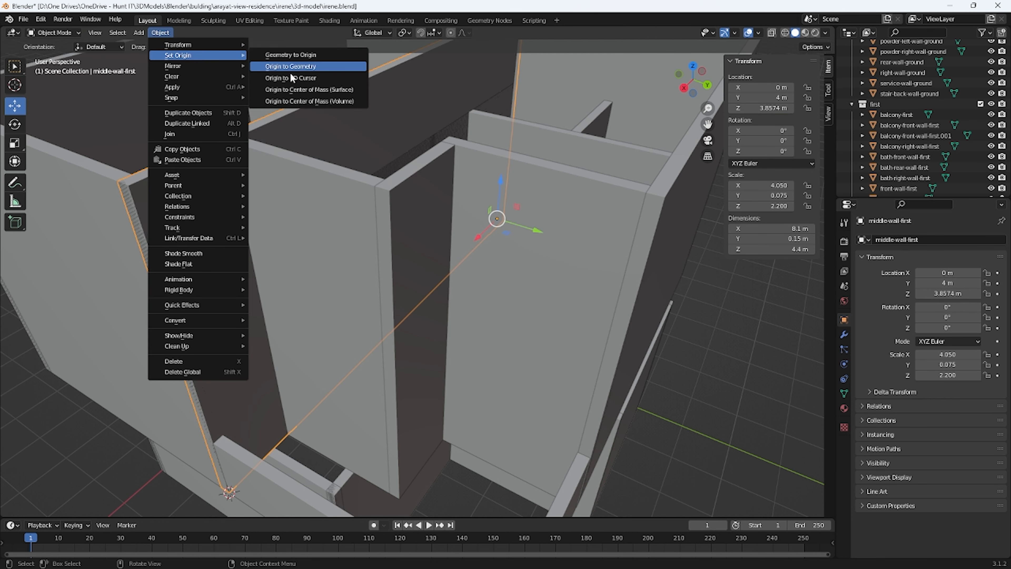
left_click(292, 76)
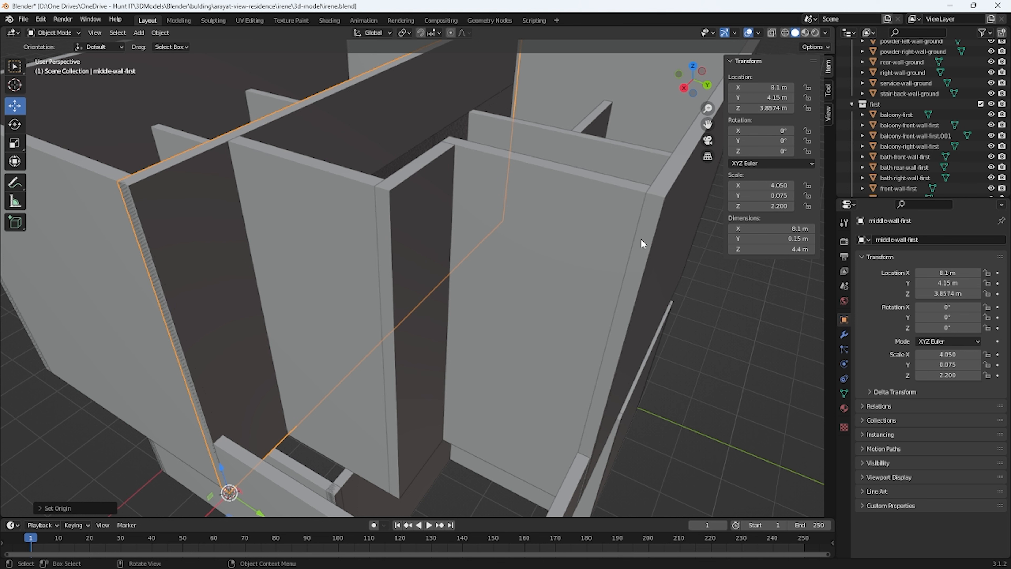
Shorten the original full-height middle wall to 1.25 m along X.
left_click(770, 228)
type("13.3")
key("Return")
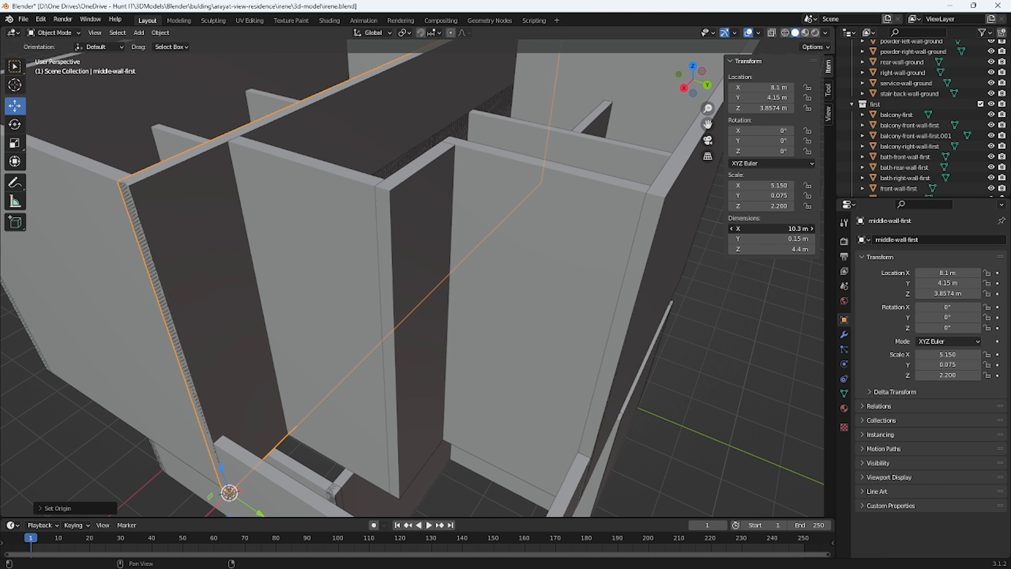
left_click_drag(771, 228, 720, 229)
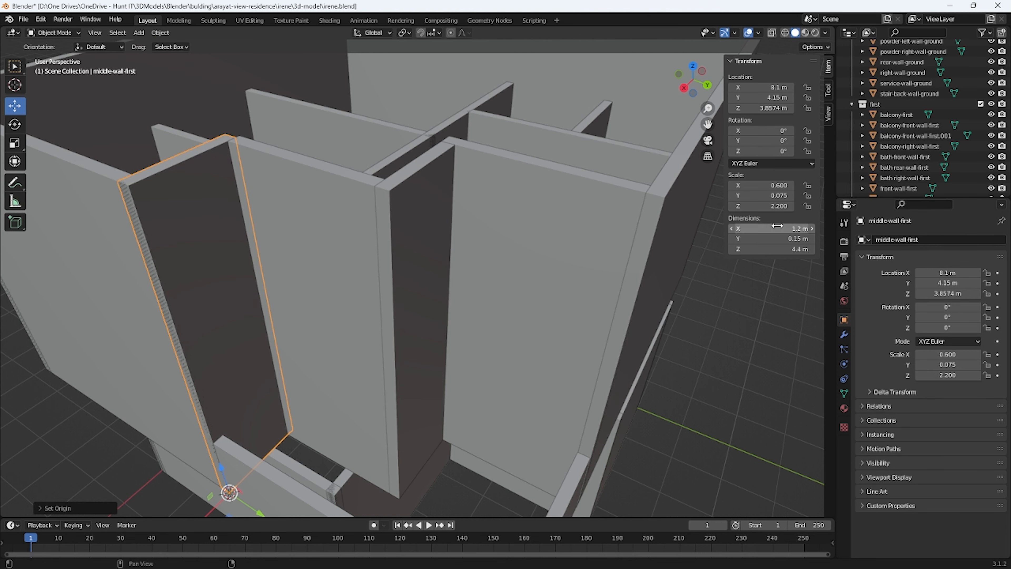
middle_click_drag(492, 144, 488, 159)
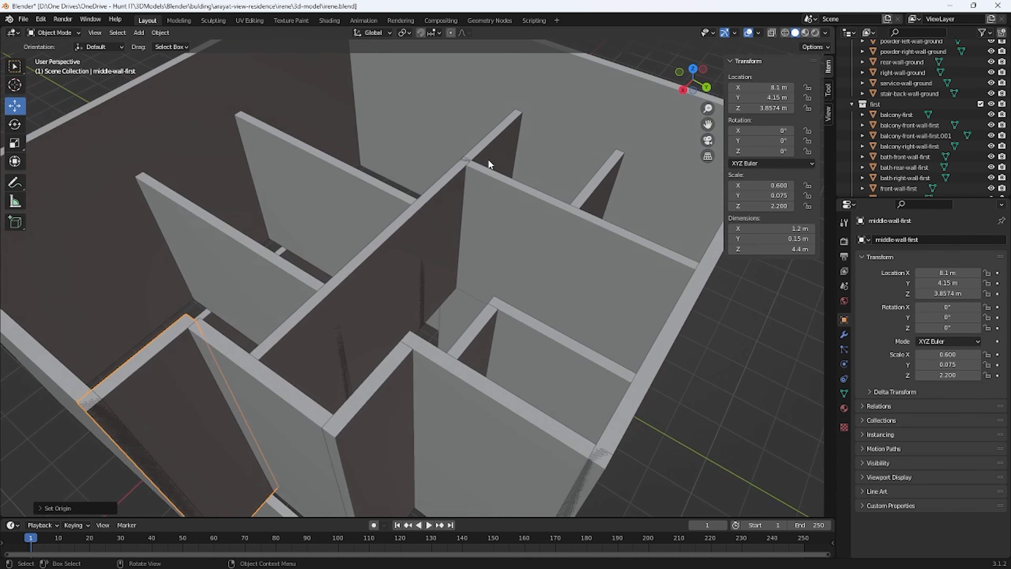
left_click(812, 228)
left_click(800, 228)
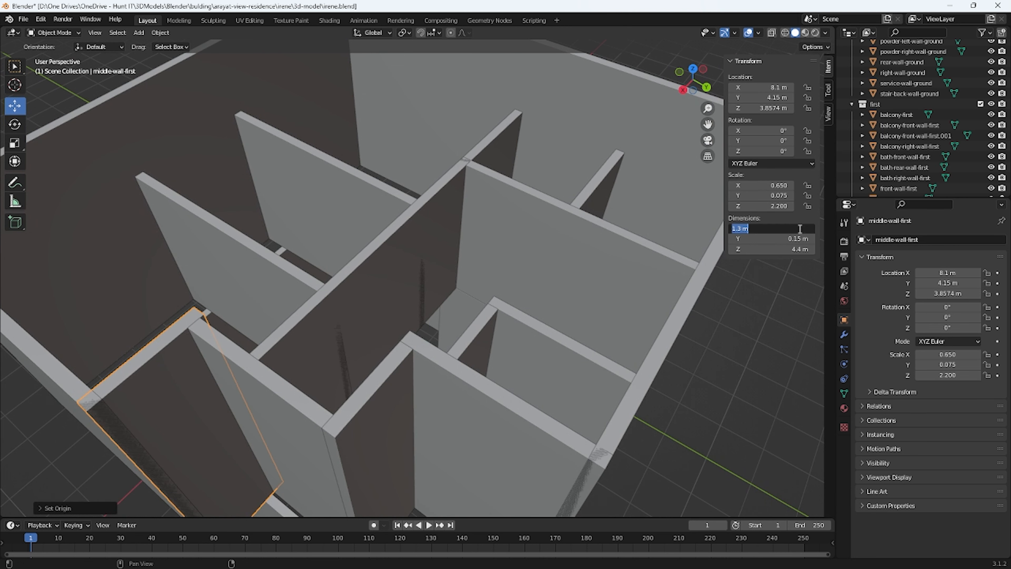
type("1.25")
key("Return")
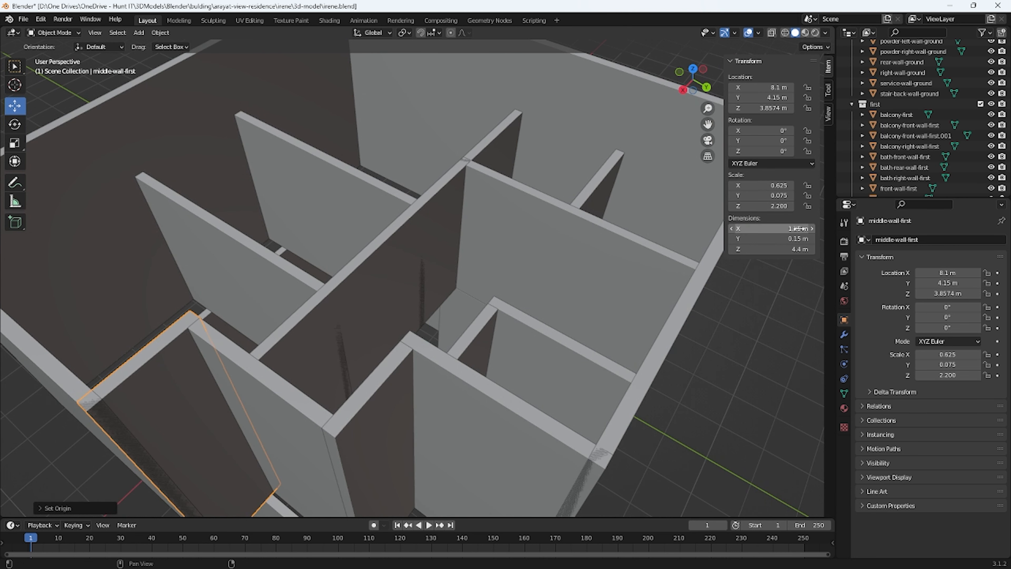
Set the lower duplicated middle wall's length along X to 6.9 m.
middle_click_drag(208, 259, 225, 268)
left_click(226, 381)
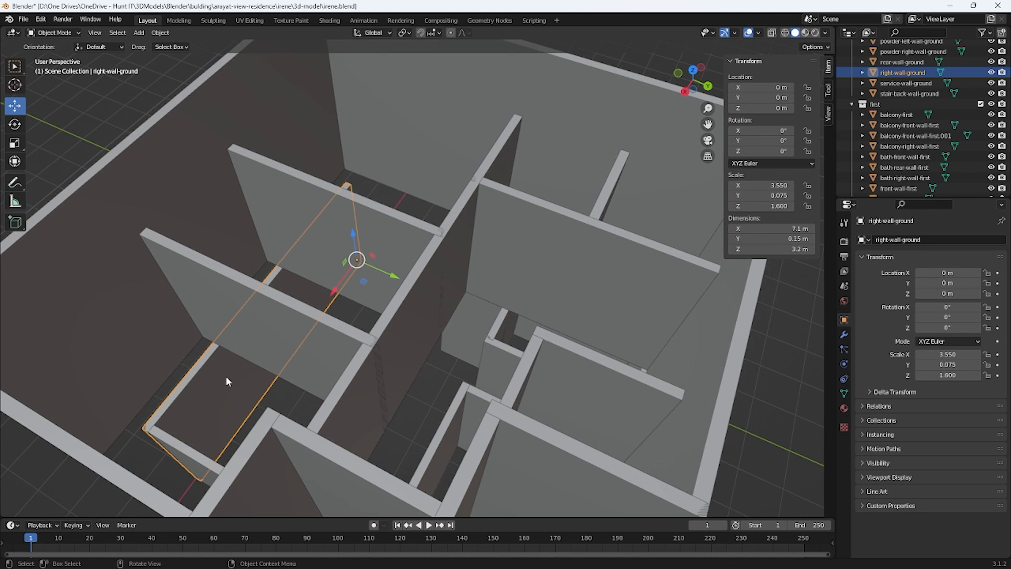
left_click(369, 424)
middle_click_drag(368, 422, 415, 421)
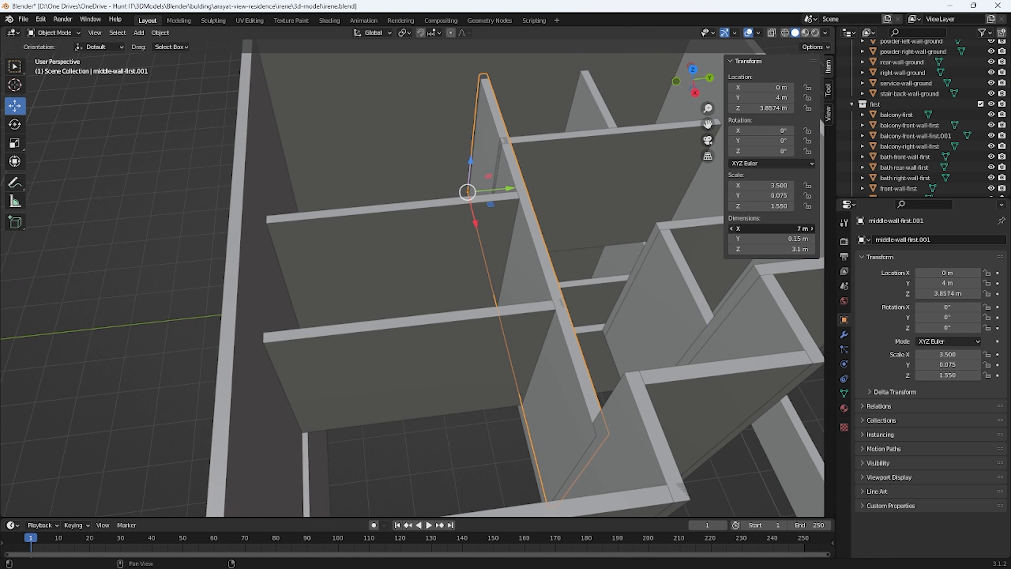
left_click(731, 228)
left_click(731, 228)
middle_click_drag(630, 346, 656, 350)
left_click(786, 229)
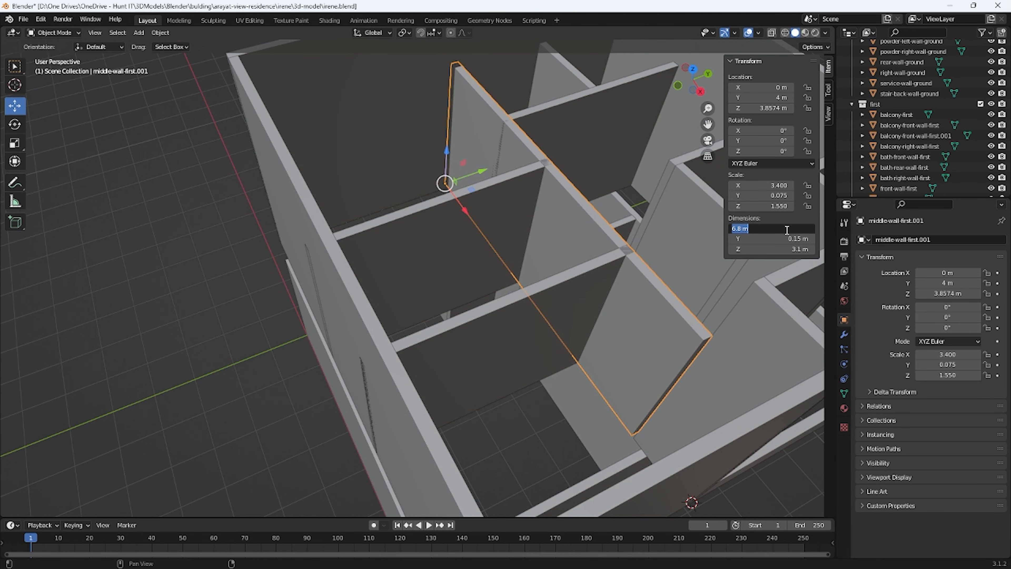
type("6.9")
key("Return")
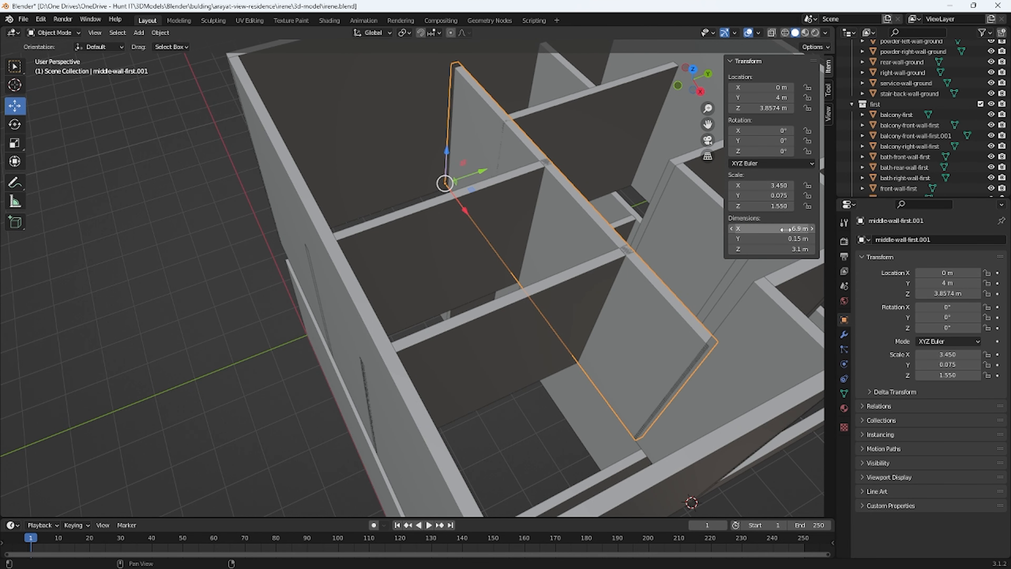
Set the lower duplicated middle wall's length along X to 6.95 m.
left_click(616, 458)
scroll(616, 458, "down", 2)
left_click(602, 331)
left_click(783, 230)
type("6.95")
key("Return")
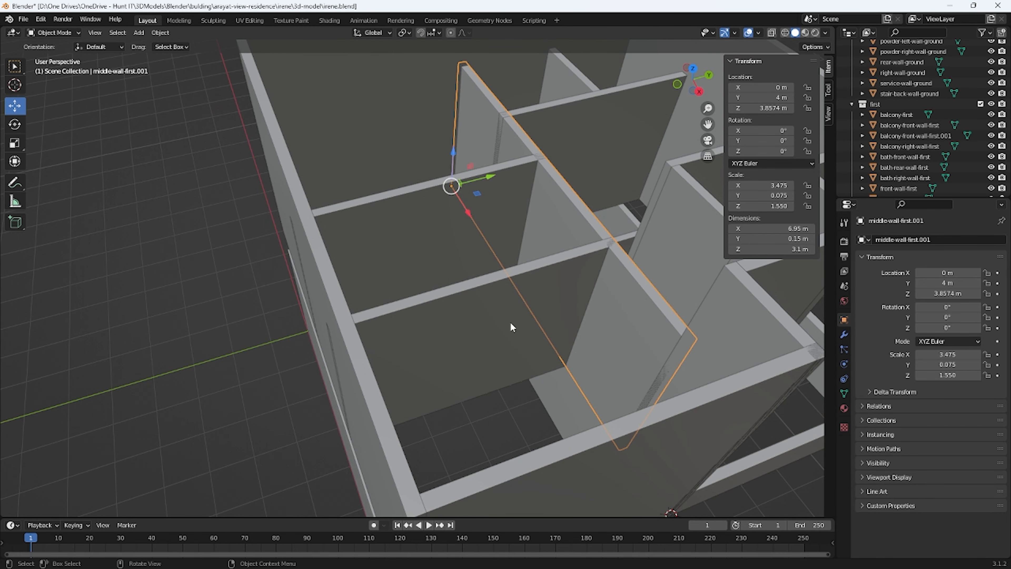
Add a cube at the 3D cursor and raise it vertically to a Z location of about 7.49 m.
middle_click_drag(163, 380, 235, 351)
left_click(338, 362)
middle_click_drag(339, 363, 358, 285)
scroll(359, 282, "down", 8)
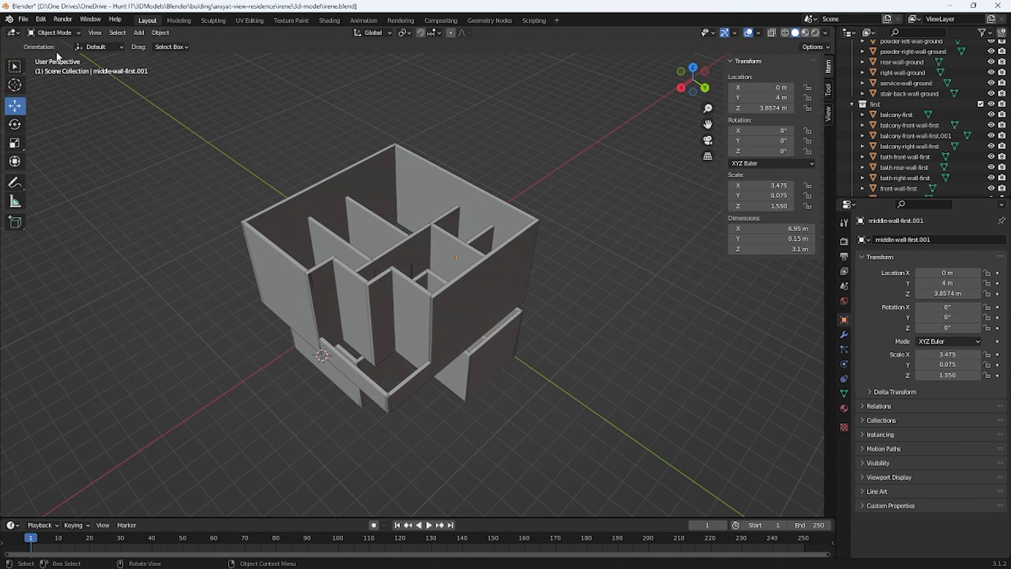
left_click(138, 32)
mouse_move(147, 44)
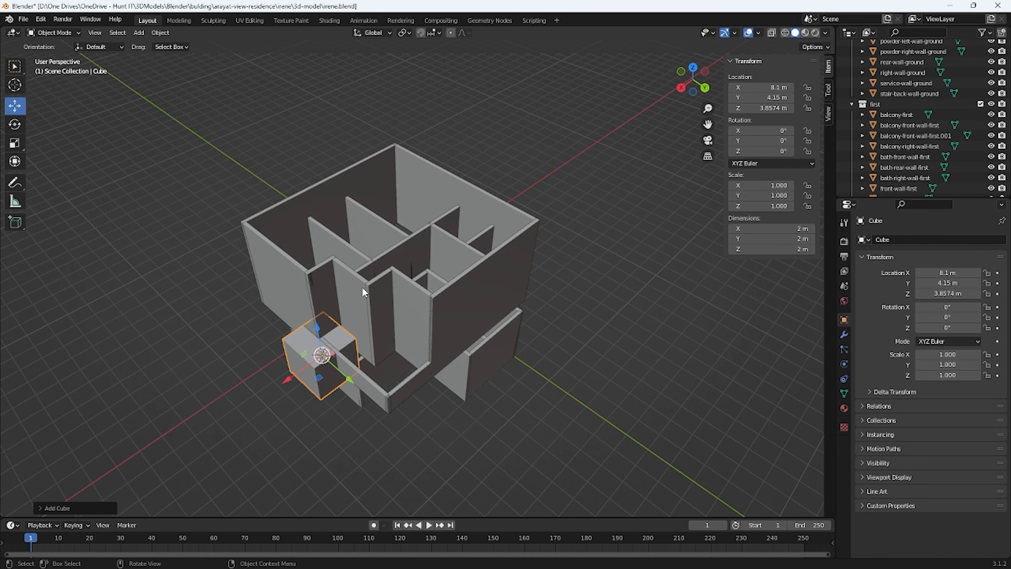
scroll(362, 286, "up", 3)
left_click_drag(257, 373, 260, 262)
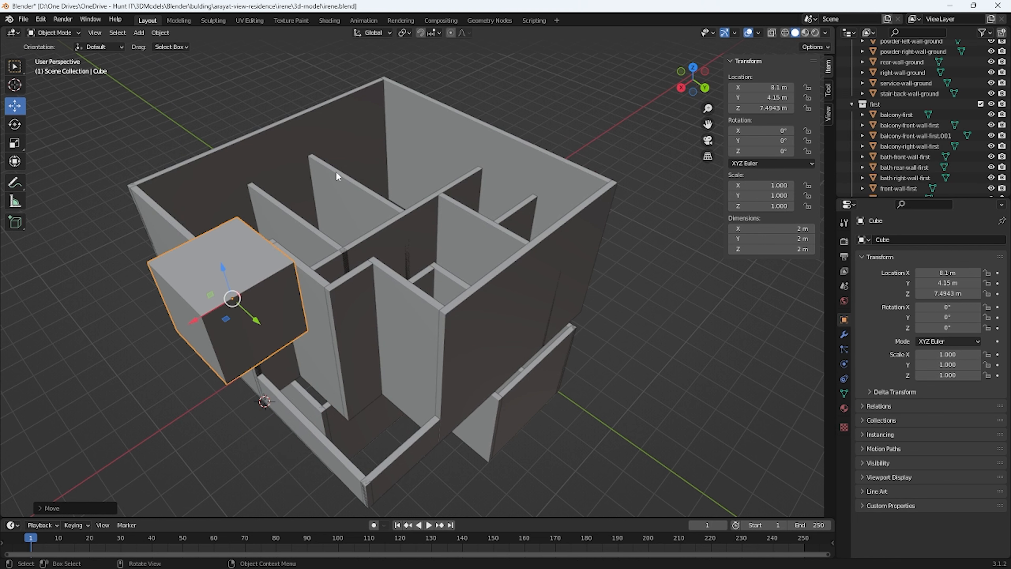
Flatten the new cube into a slab by setting its Z dimension to 0.4 m.
mouse_move(396, 271)
middle_mouse_down()
mouse_move(379, 272)
mouse_move(375, 334)
mouse_move(384, 265)
middle_mouse_up()
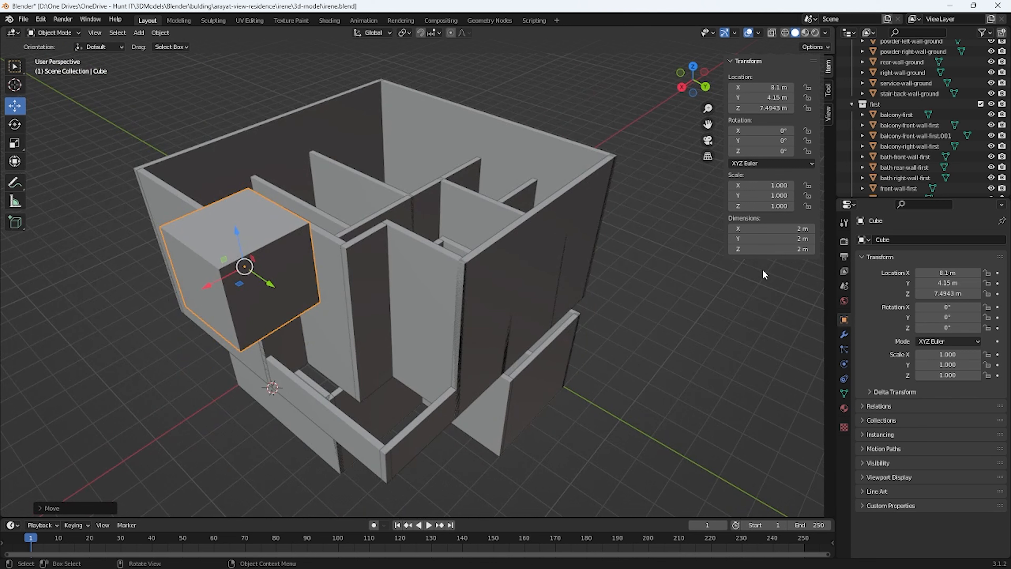
left_click(766, 250)
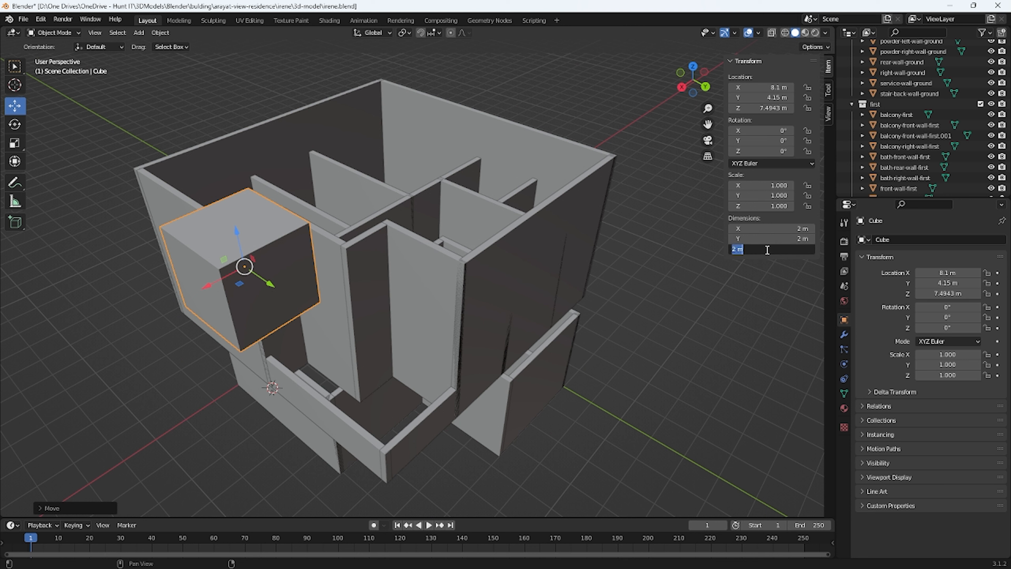
key("BackSpace")
type(".4")
key("Return")
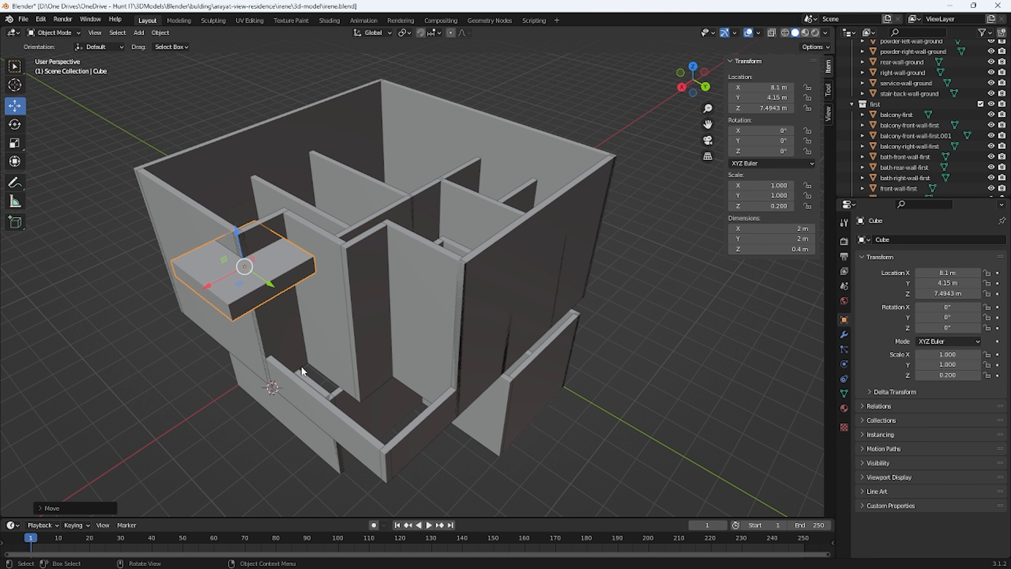
Move the slab horizontally over the house's rear corner, to about X 1.16 m and Y 1.16 m.
middle_click_drag(246, 310, 240, 400)
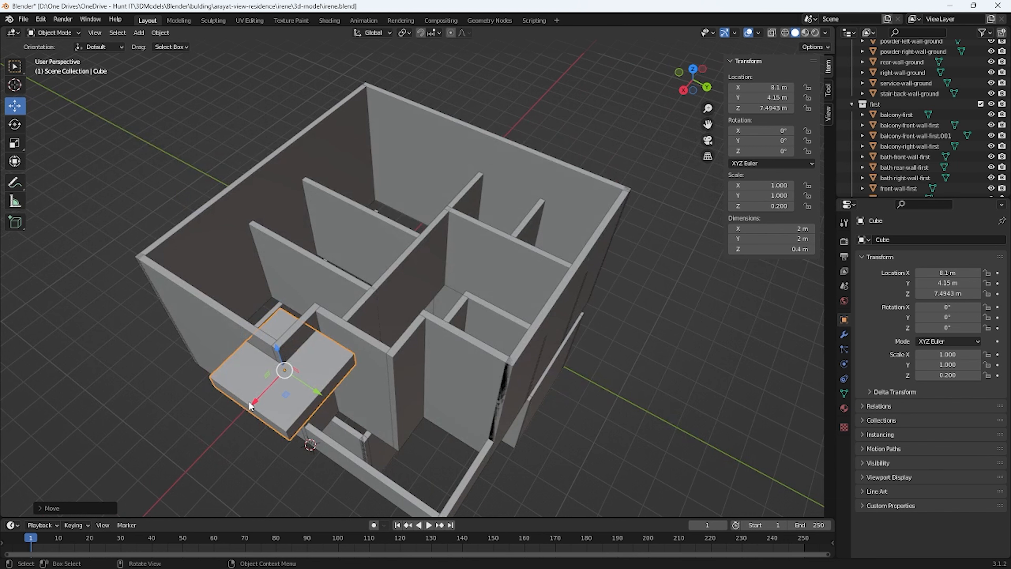
left_click_drag(250, 405, 467, 244)
middle_click_drag(466, 245, 420, 288)
left_click_drag(437, 320, 426, 209)
middle_click_drag(426, 209, 485, 209)
middle_click_drag(384, 125, 396, 197)
scroll(360, 96, "down", 5)
Hide the first floor's left wall, left-wall-first, in the viewport to expose the interior from the side.
left_click(434, 182)
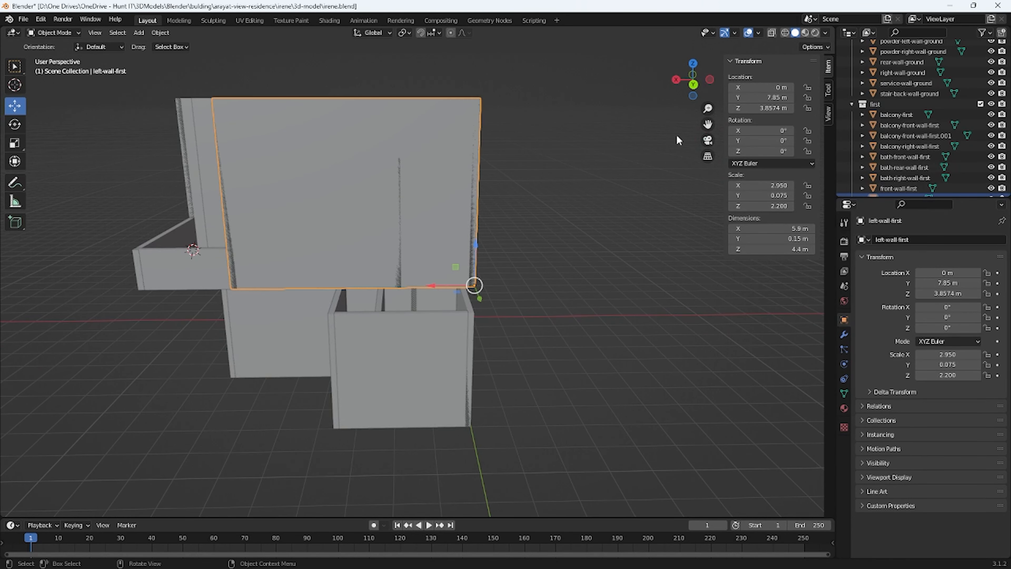
scroll(987, 155, "down", 3)
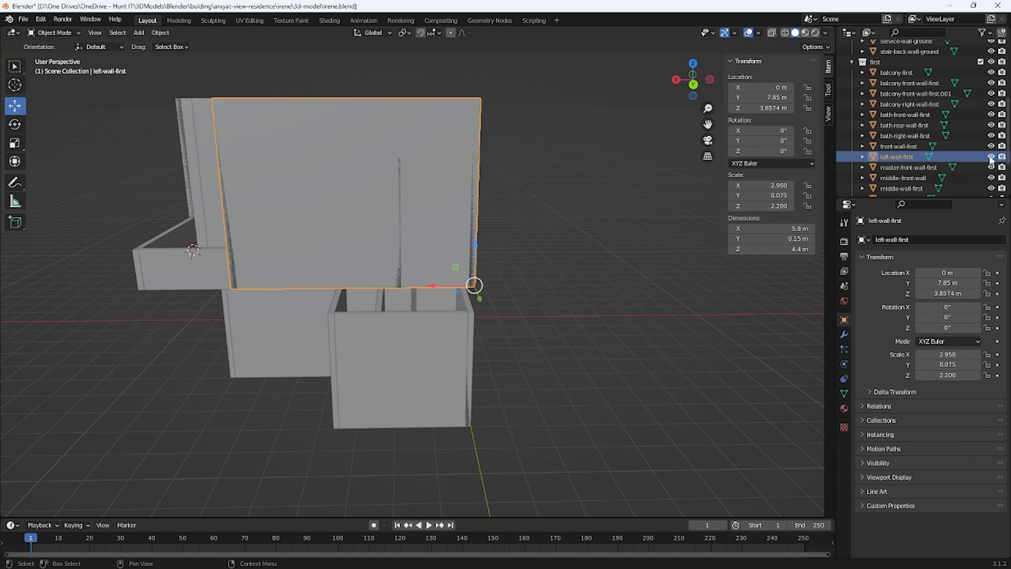
left_click(990, 157)
scroll(645, 148, "up", 3)
scroll(442, 53, "down", 2)
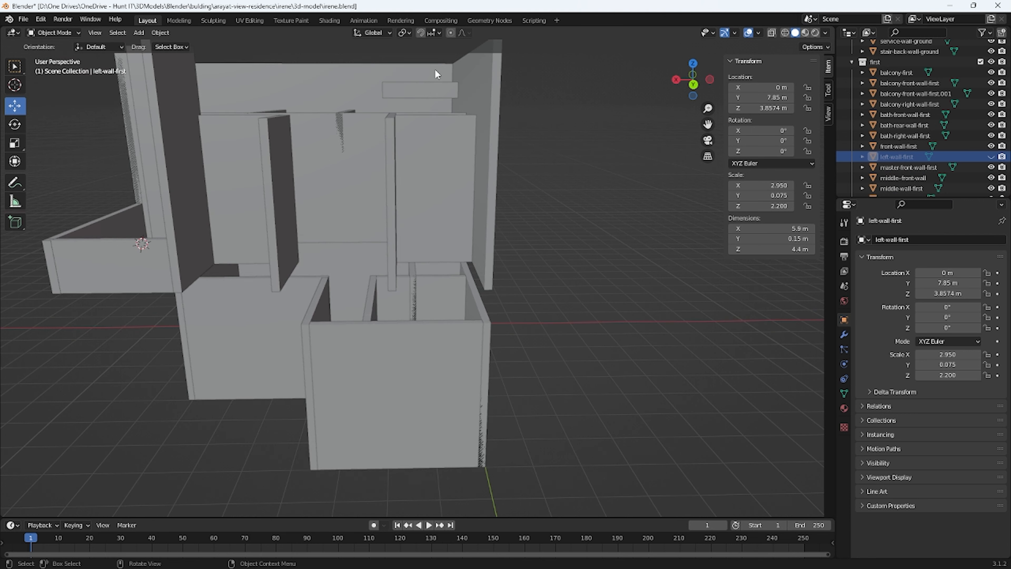
Lower the slab toward the tops of the interior walls and set its Z location to 7 m.
left_click(422, 93)
left_click_drag(419, 47, 419, 68)
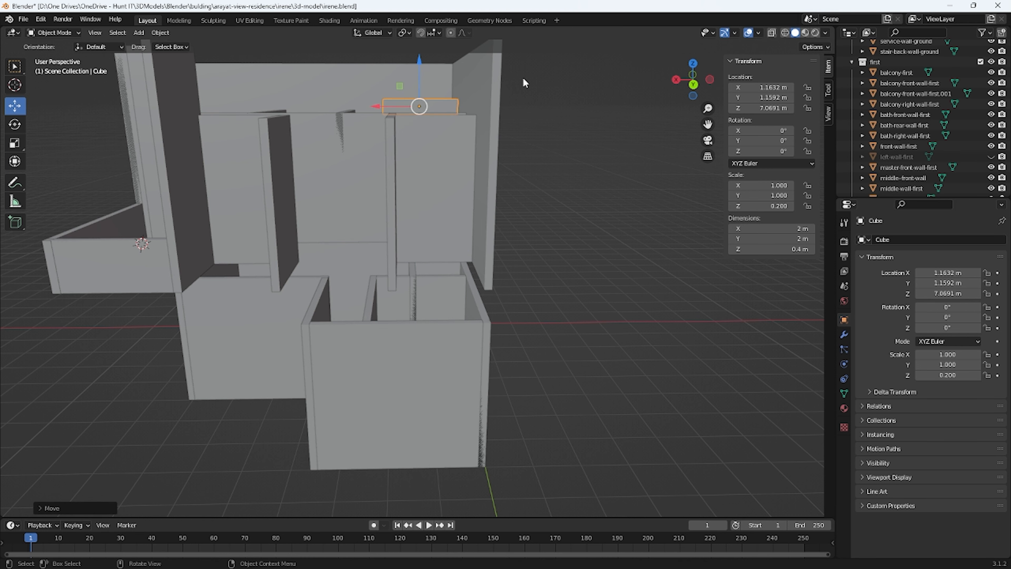
left_click(754, 107)
type("7")
key("Return")
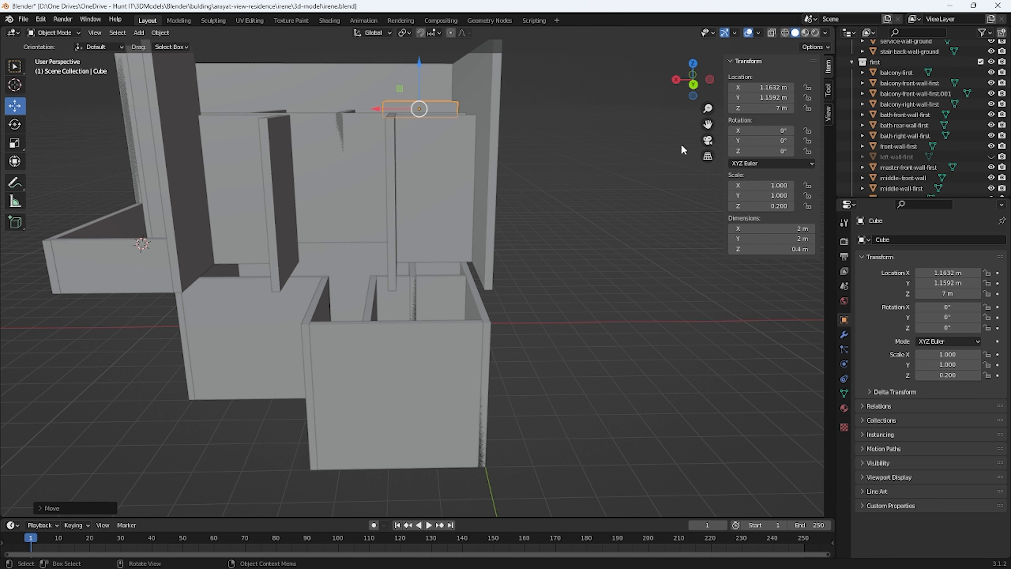
Raise the slab in 0.01 m increments to a Z location of 7.12 m.
left_click(790, 106)
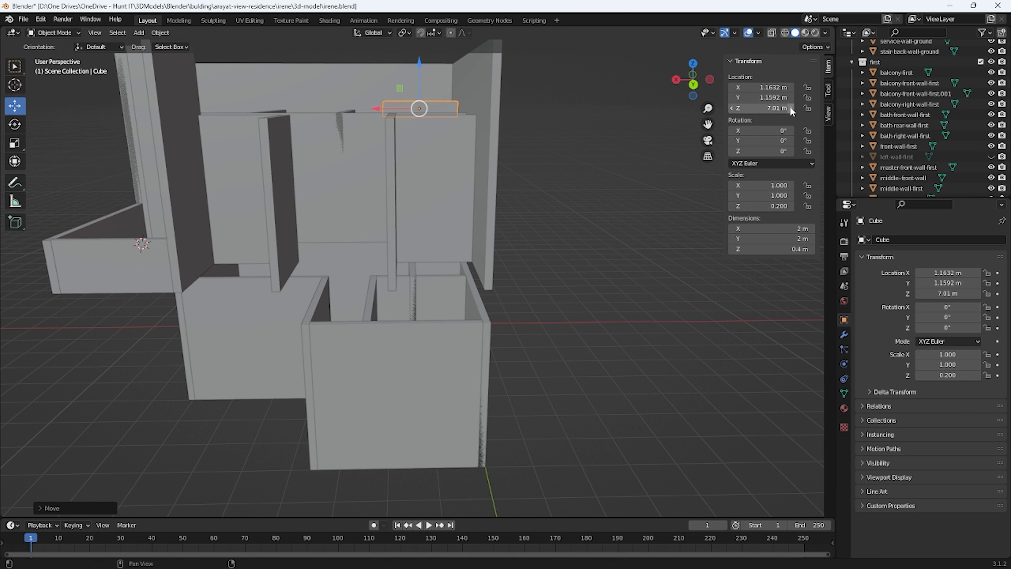
left_click(789, 106)
left_click(789, 105)
left_click(790, 106)
left_click(789, 106)
left_click(789, 106)
left_click(790, 106)
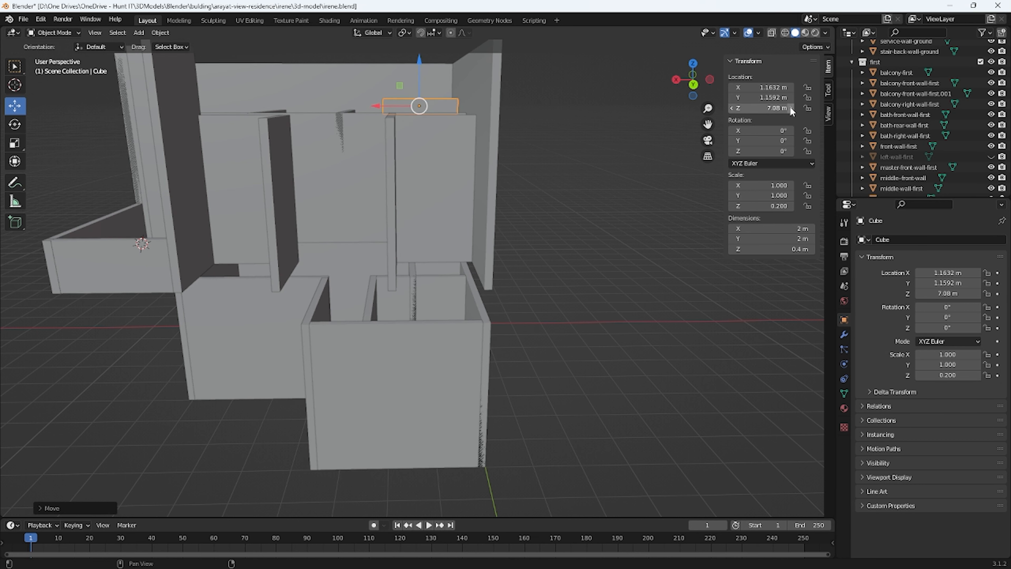
left_click(789, 106)
double_click(790, 106)
double_click(789, 106)
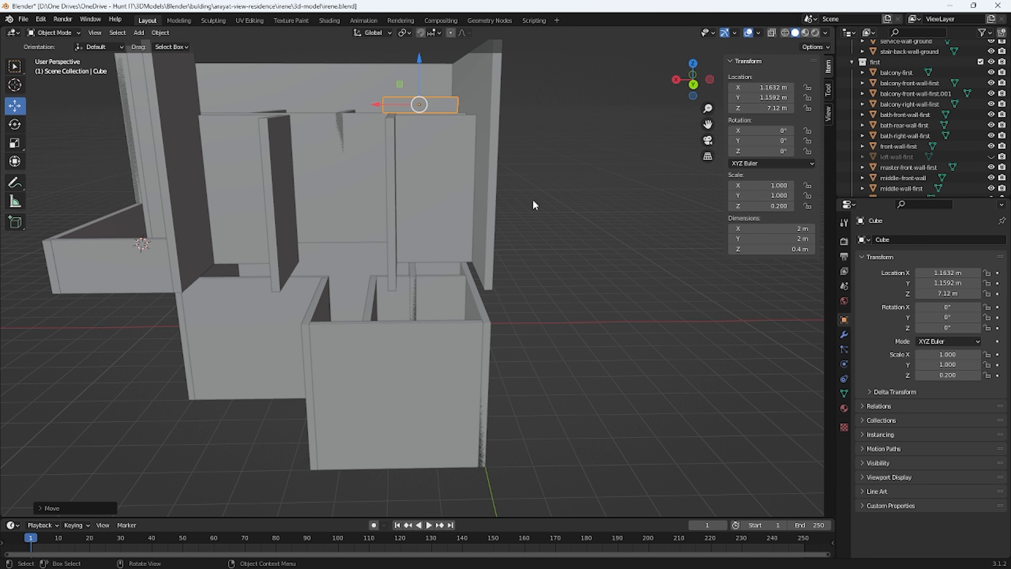
Snap the 3D cursor to the slab's top corner vertex nearest the house's rear corner.
middle_click_drag(535, 203, 607, 291)
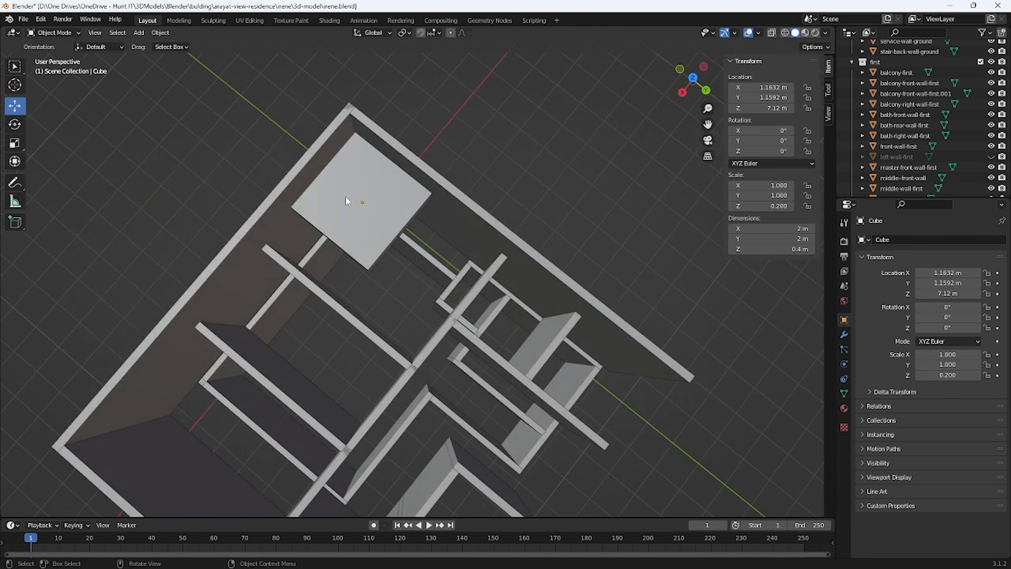
left_click(357, 197)
left_click(387, 226)
middle_click_drag(387, 227, 267, 207)
key("Tab")
scroll(375, 203, "up", 2)
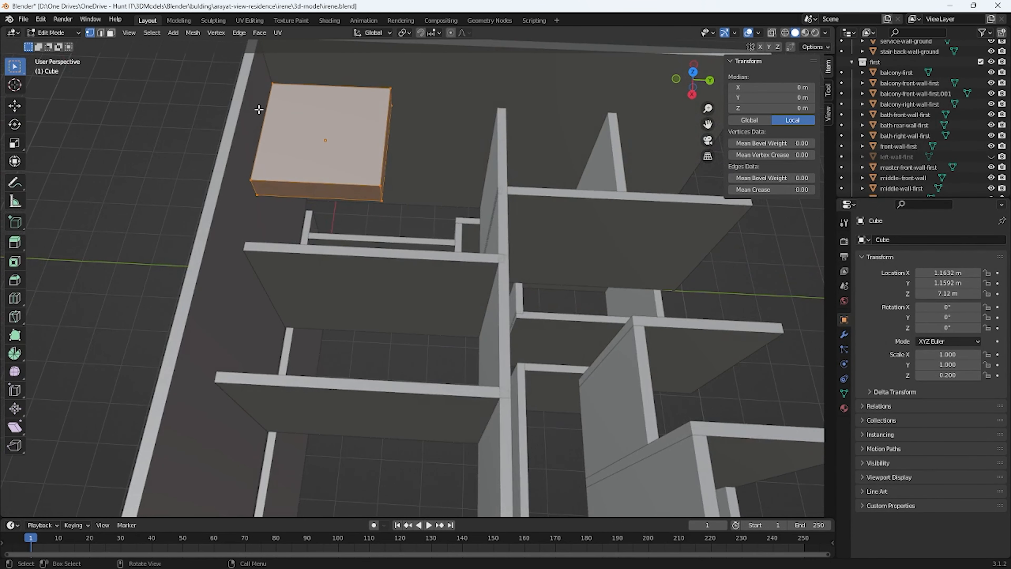
left_click(275, 83)
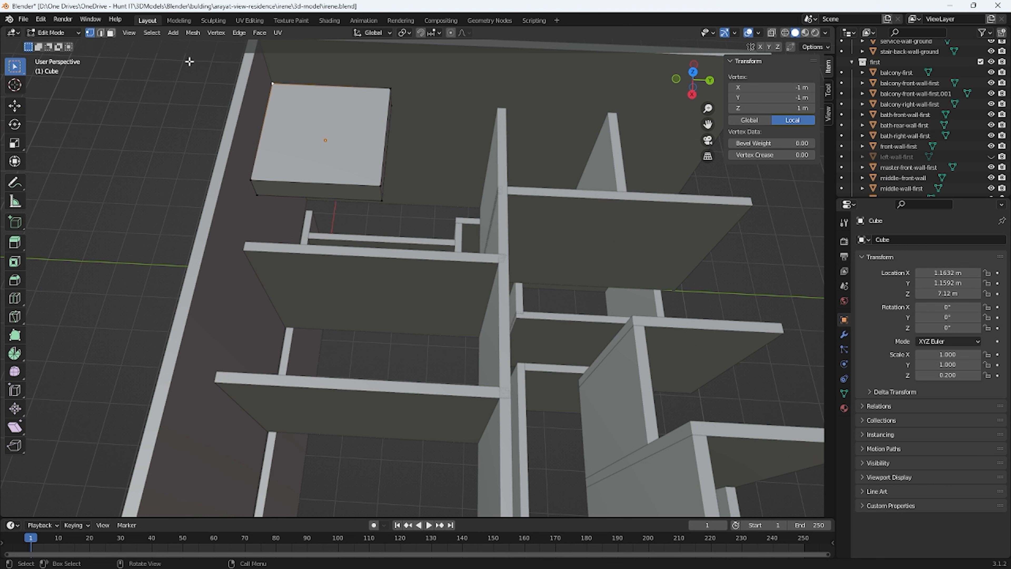
left_click(194, 32)
mouse_move(220, 67)
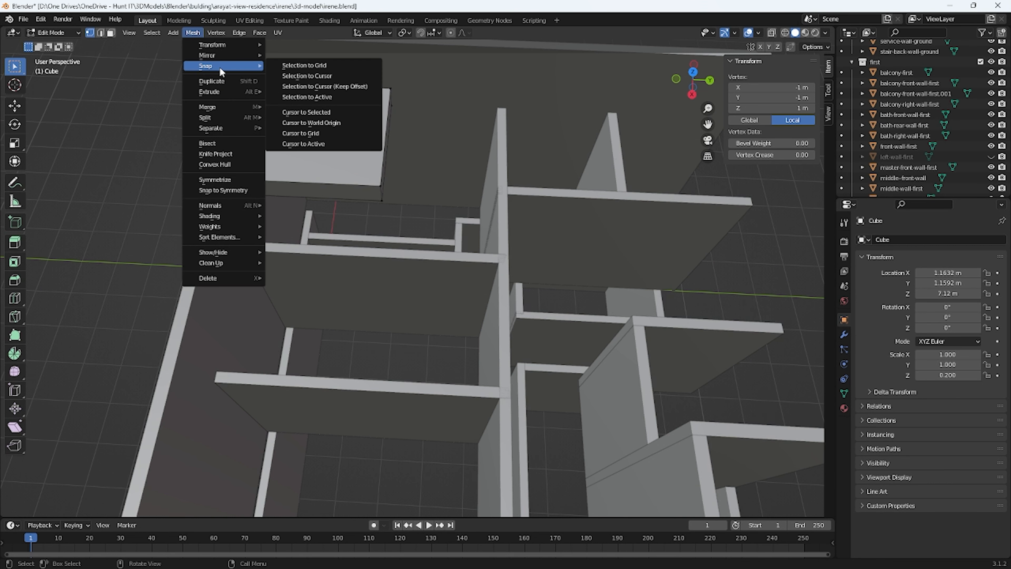
left_click(324, 112)
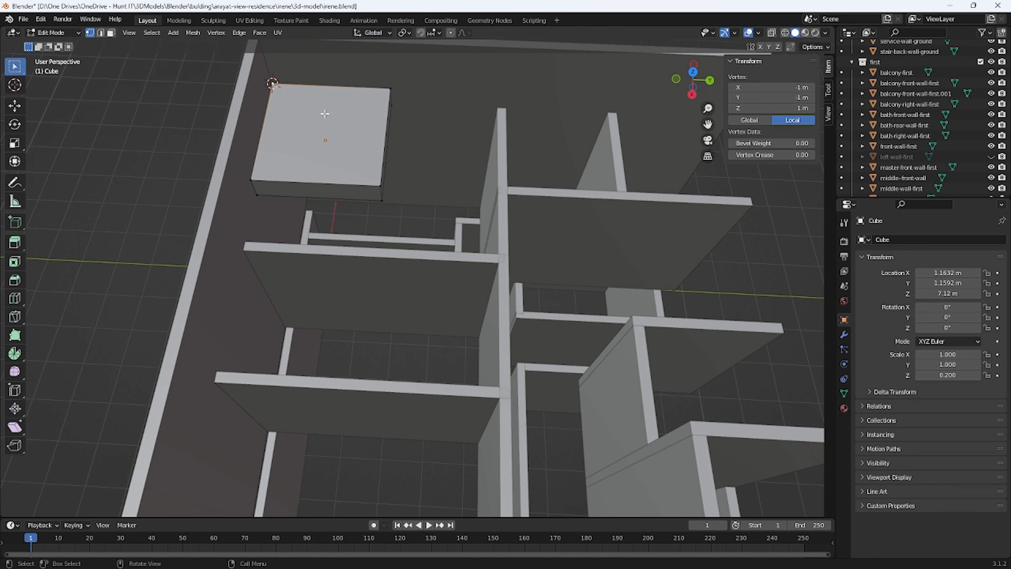
Set the slab's origin to the 3D cursor in Object Mode.
key("Tab")
left_click(152, 33)
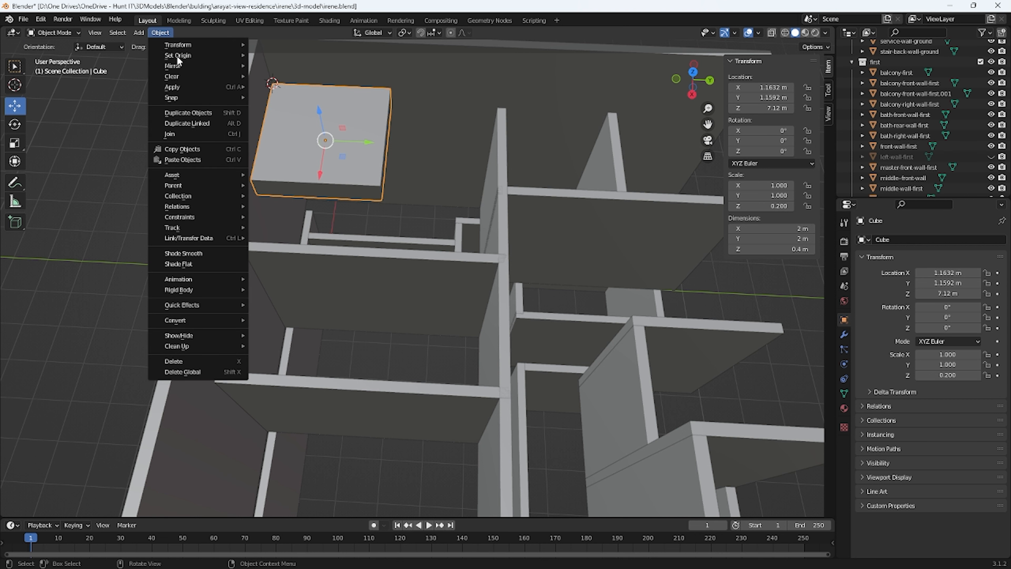
mouse_move(191, 65)
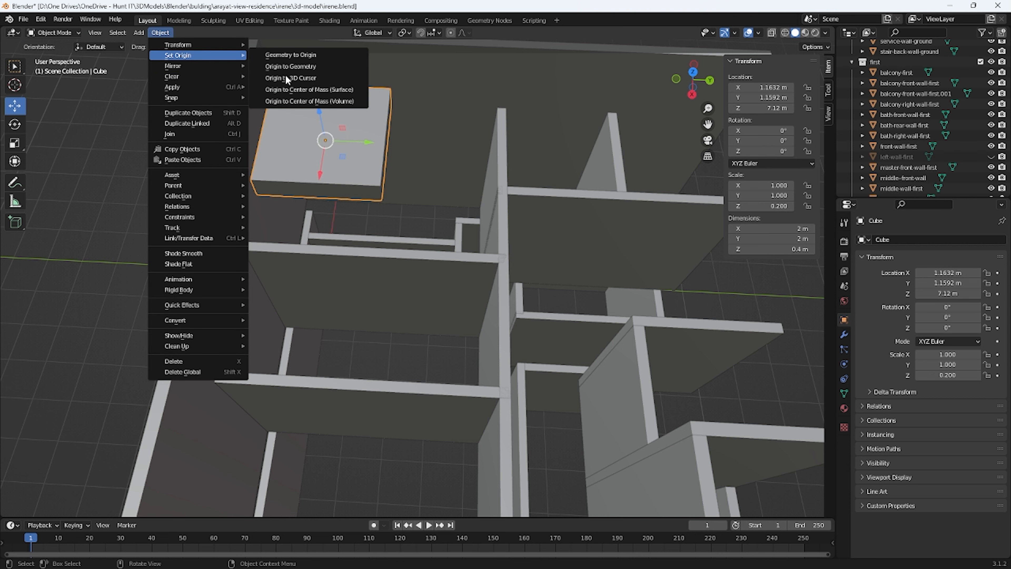
left_click(287, 78)
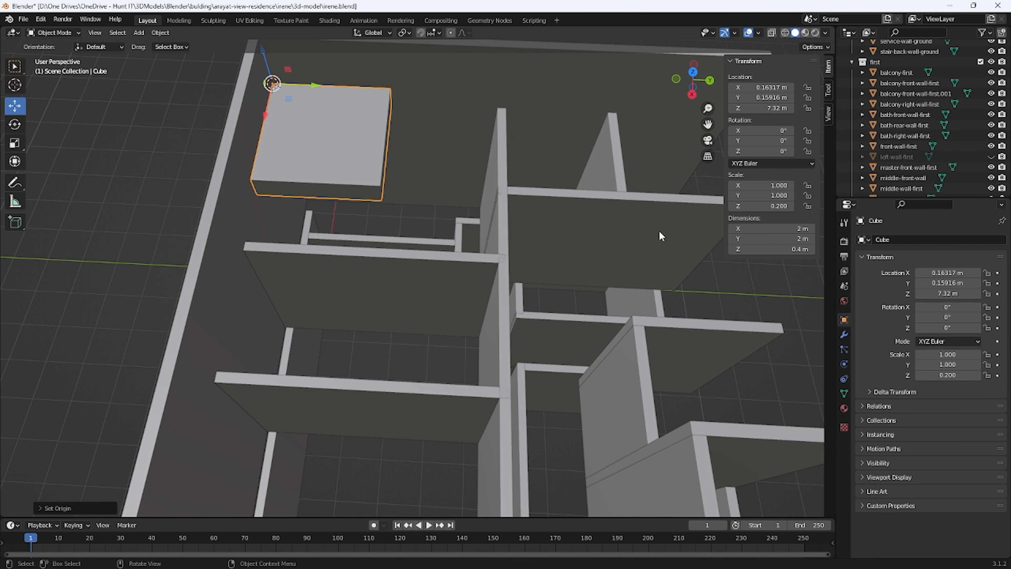
Set the slab's X and Y locations to 0 m to align it with the house's rear corner.
mouse_move(274, 109)
middle_mouse_down()
mouse_move(259, 117)
mouse_move(272, 117)
middle_mouse_up()
left_click(779, 88)
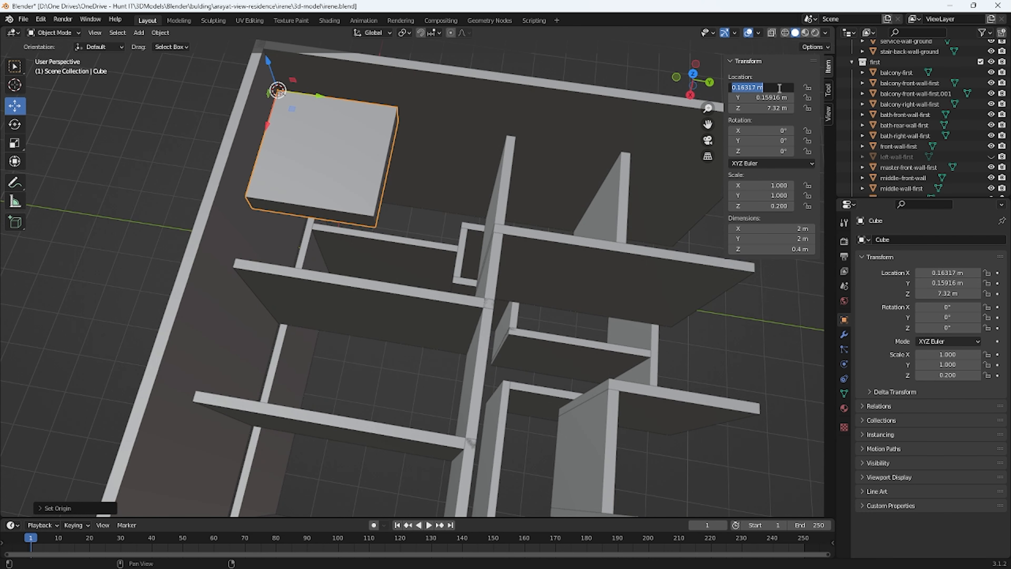
type("0")
key("Tab")
type("0")
key("Tab")
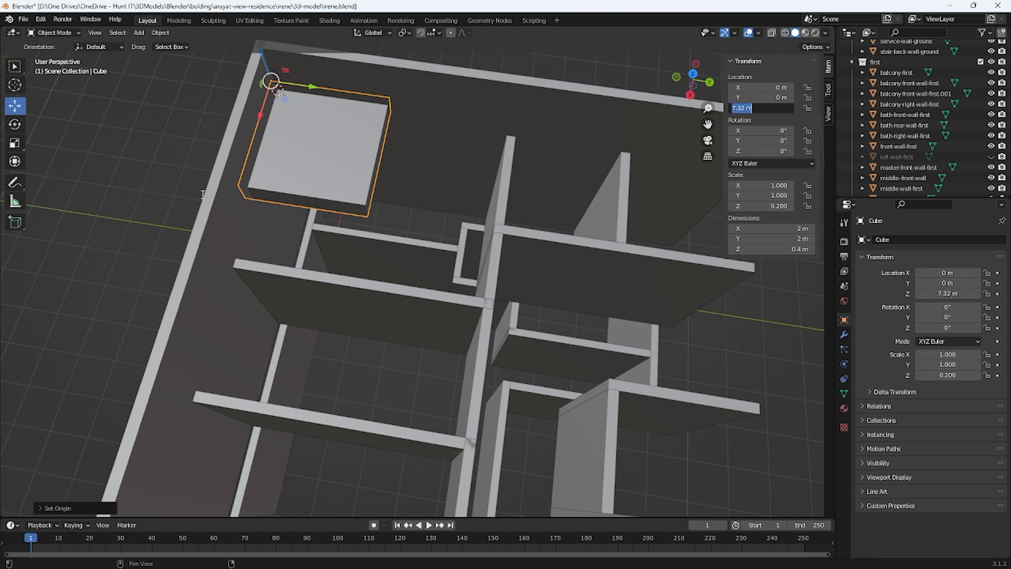
Lengthen the slab along the house by adjusting its X dimension to 7.7 m.
key("Return")
left_click(768, 229)
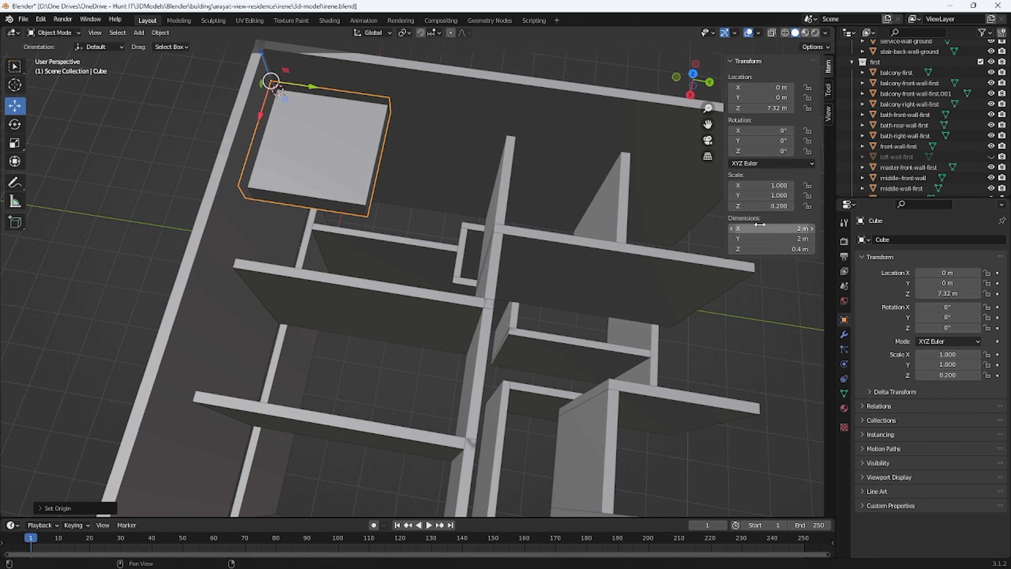
type("4.3")
key("Return")
left_click_drag(763, 228, 811, 229)
scroll(560, 249, "down", 6)
middle_click_drag(560, 248, 562, 237)
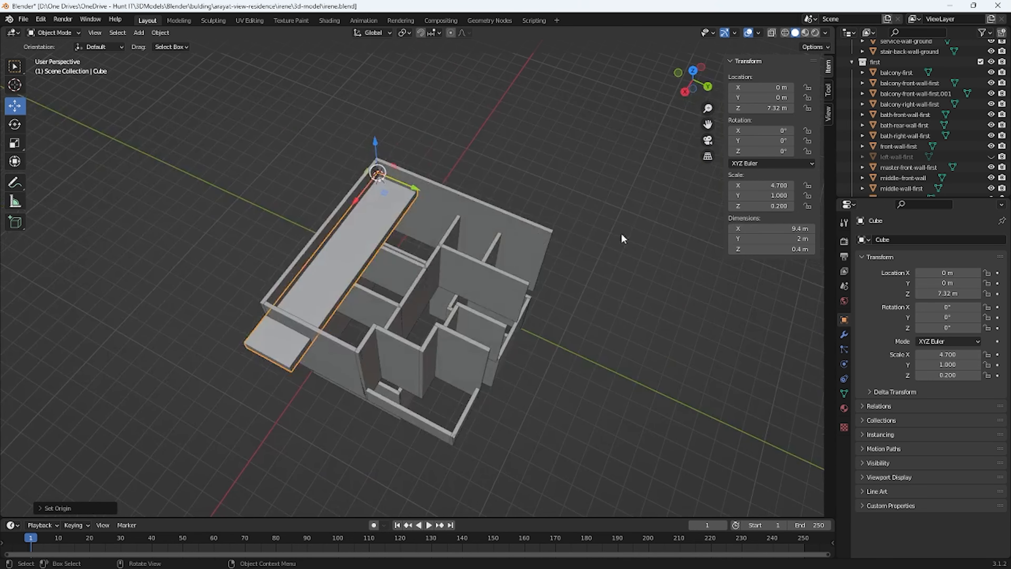
left_click_drag(772, 229, 733, 228)
scroll(489, 271, "up", 5)
middle_click_drag(441, 253, 404, 240)
scroll(405, 241, "down", 2)
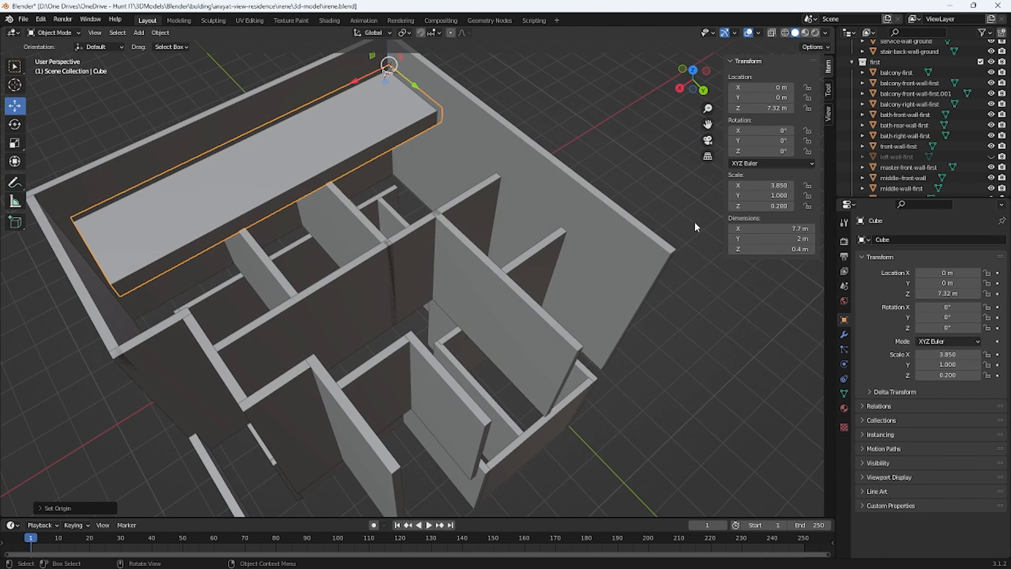
Set the slab's X and Y dimensions to 8 m each.
left_click(772, 228)
type("8")
key("Return")
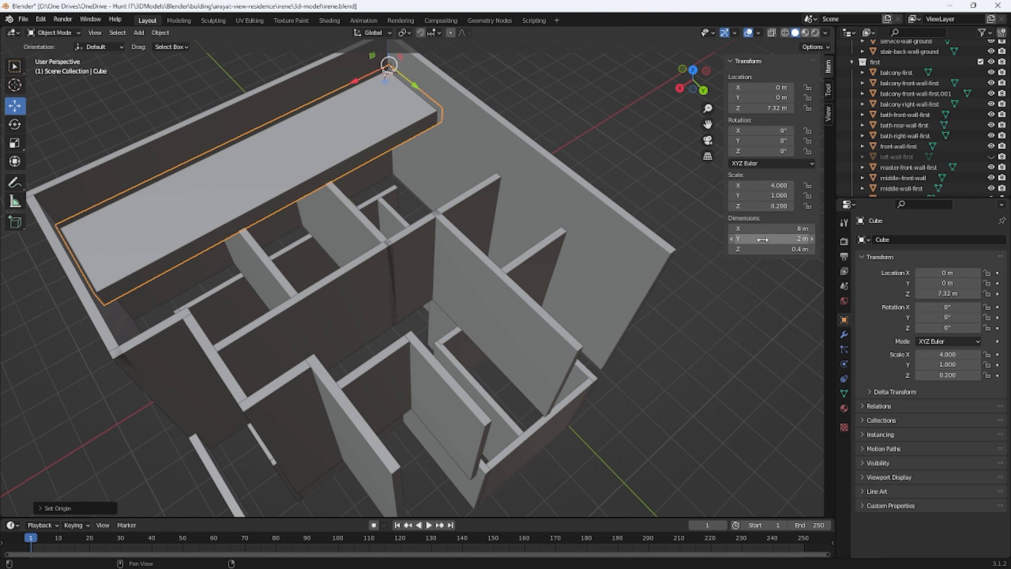
mouse_move(762, 239)
left_mouse_down()
mouse_move(807, 240)
mouse_move(762, 239)
left_mouse_up()
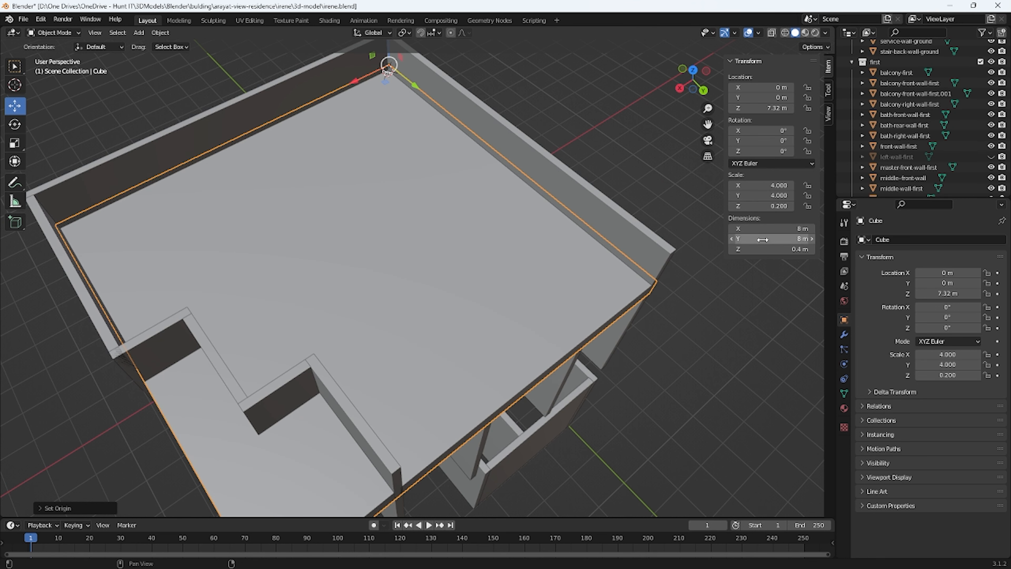
Examine the slab's fit against the outer walls, balcony and carport from several sides of the house.
middle_click_drag(500, 371, 297, 126)
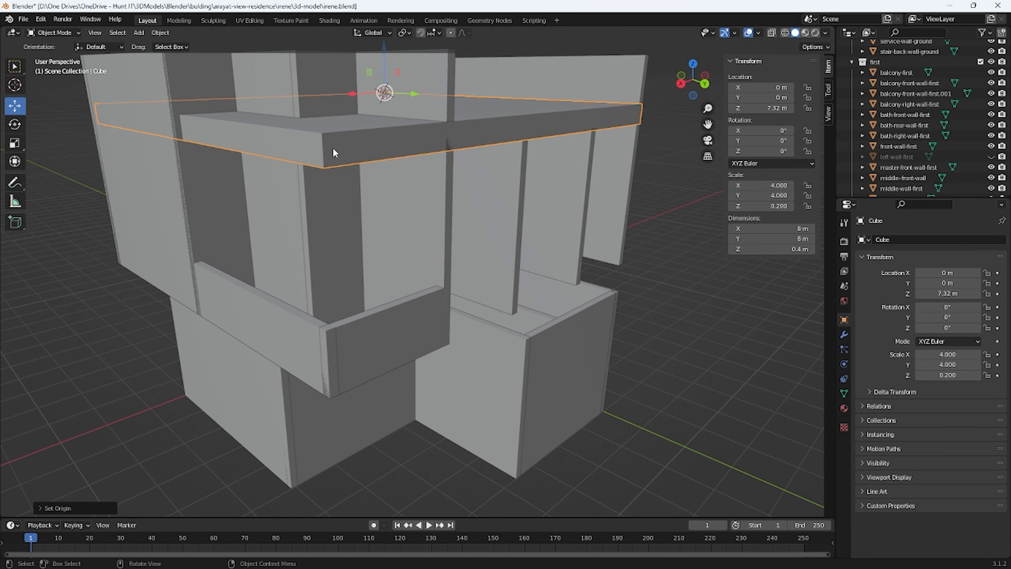
left_click(447, 373)
mouse_move(451, 377)
middle_mouse_down()
mouse_move(442, 368)
mouse_move(441, 379)
mouse_move(440, 366)
mouse_move(433, 380)
mouse_move(453, 363)
middle_mouse_up()
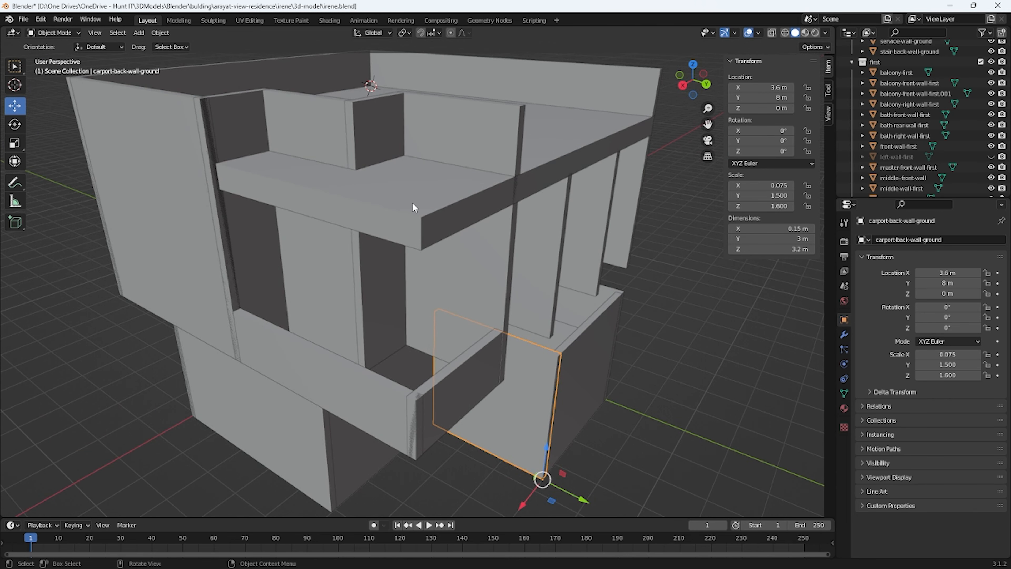
middle_click_drag(413, 204, 392, 202)
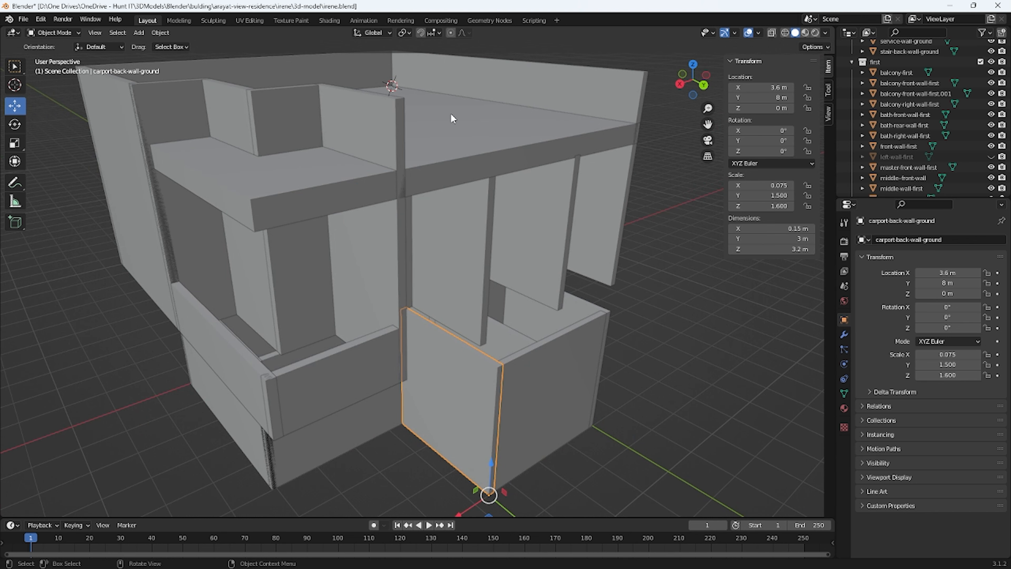
middle_click_drag(450, 114, 430, 212)
left_click(430, 212)
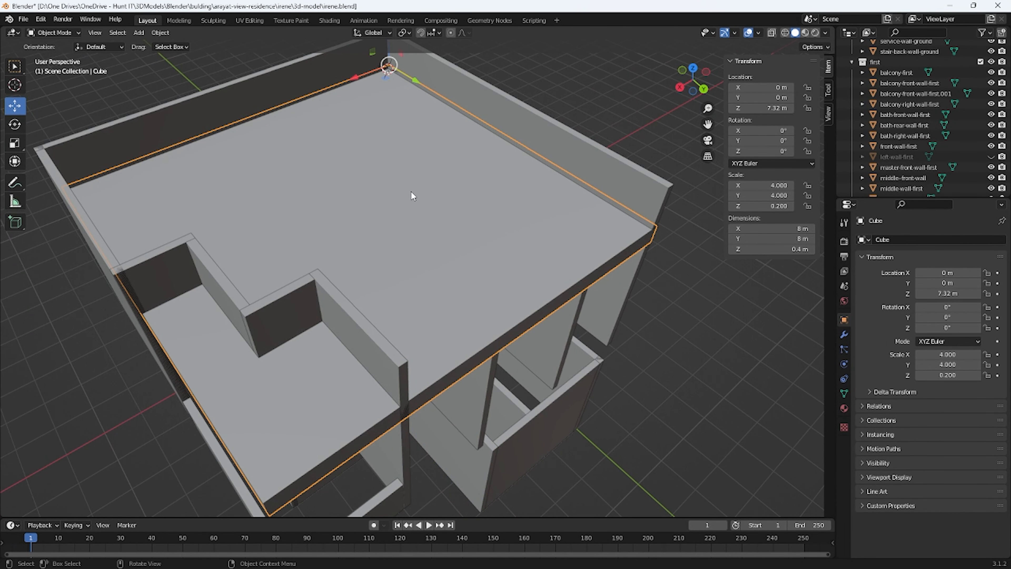
left_click(693, 370)
middle_click_drag(691, 366, 583, 331)
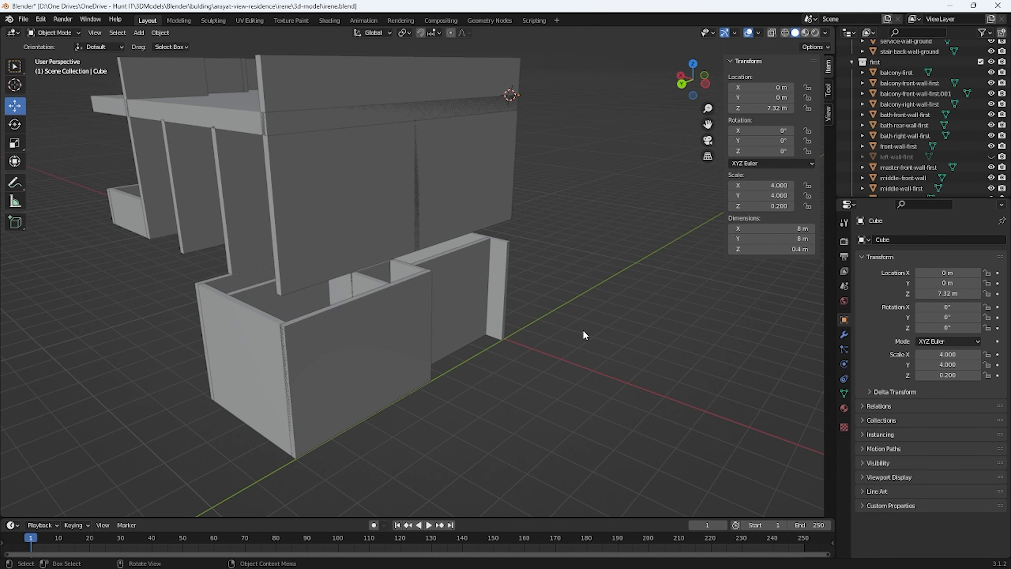
middle_click_drag(208, 270, 282, 260)
middle_click_drag(247, 196, 367, 313)
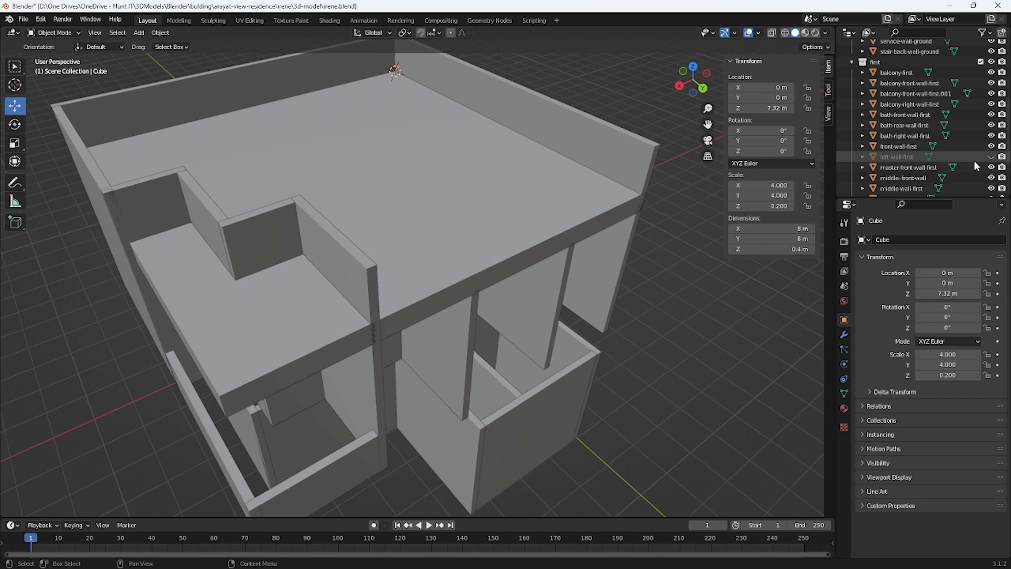
Show left-wall-first again and hide the ground and first collections to isolate the ungrouped objects.
left_click(991, 157)
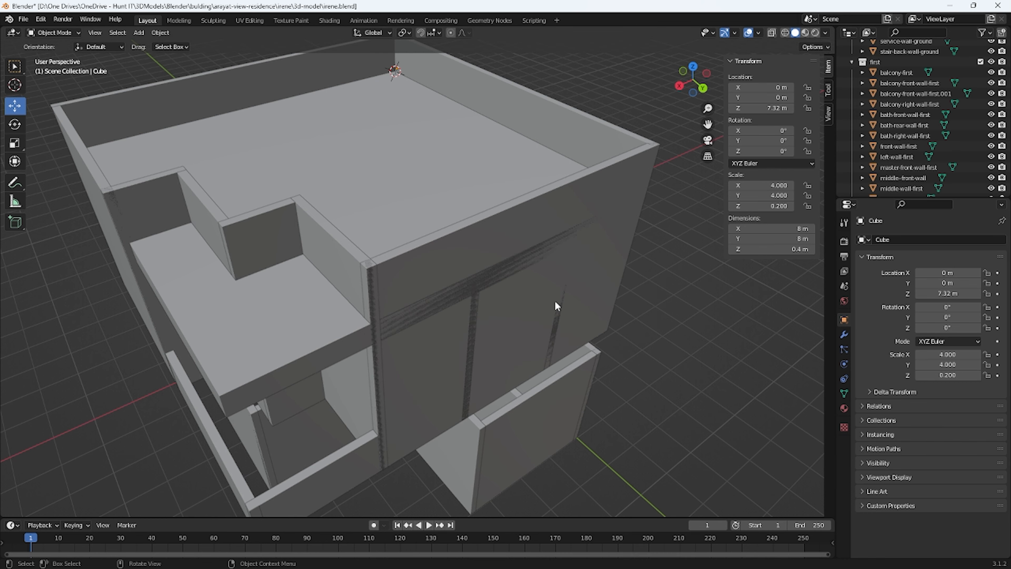
mouse_move(556, 305)
middle_mouse_down()
mouse_move(580, 297)
mouse_move(573, 266)
mouse_move(573, 306)
mouse_move(553, 310)
mouse_move(567, 307)
middle_mouse_up()
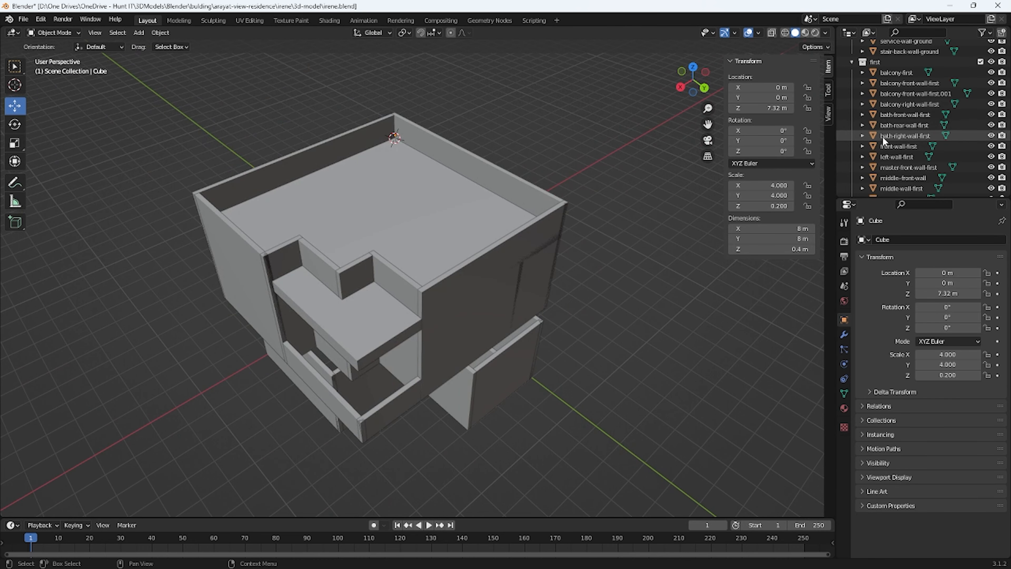
scroll(883, 136, "up", 5)
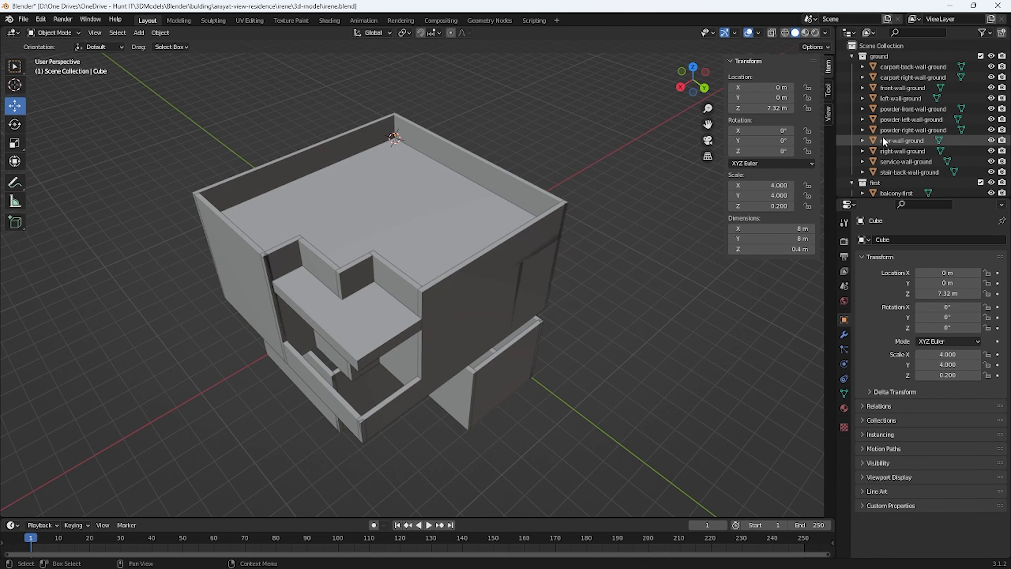
left_click(991, 56)
scroll(993, 80, "down", 4)
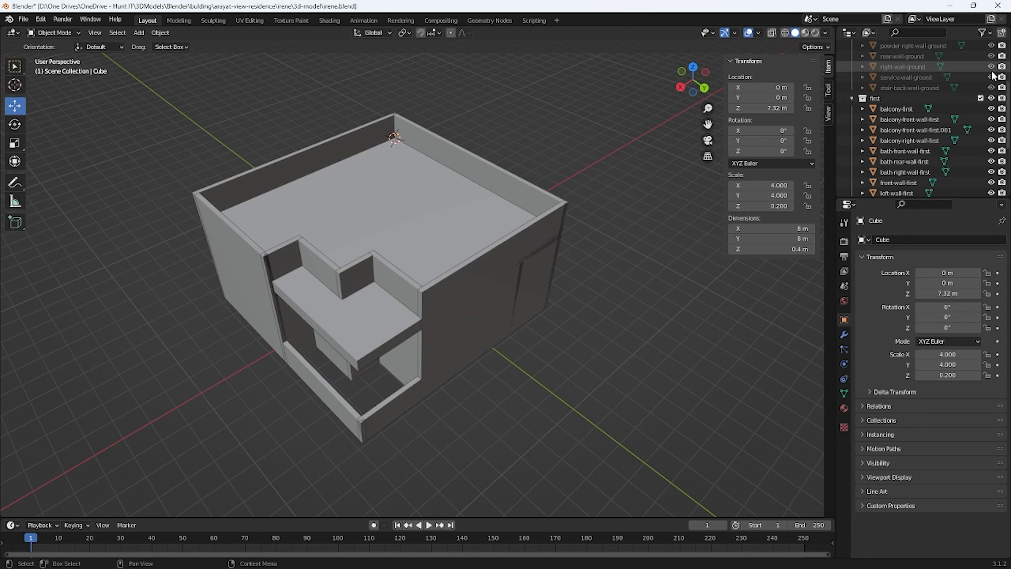
left_click(990, 98)
Rename the slab object Cube as first-ceiling.
left_click(425, 247)
scroll(896, 163, "down", 3)
scroll(563, 341, "down", 2)
middle_click_drag(563, 341, 572, 285)
scroll(943, 183, "down", 2)
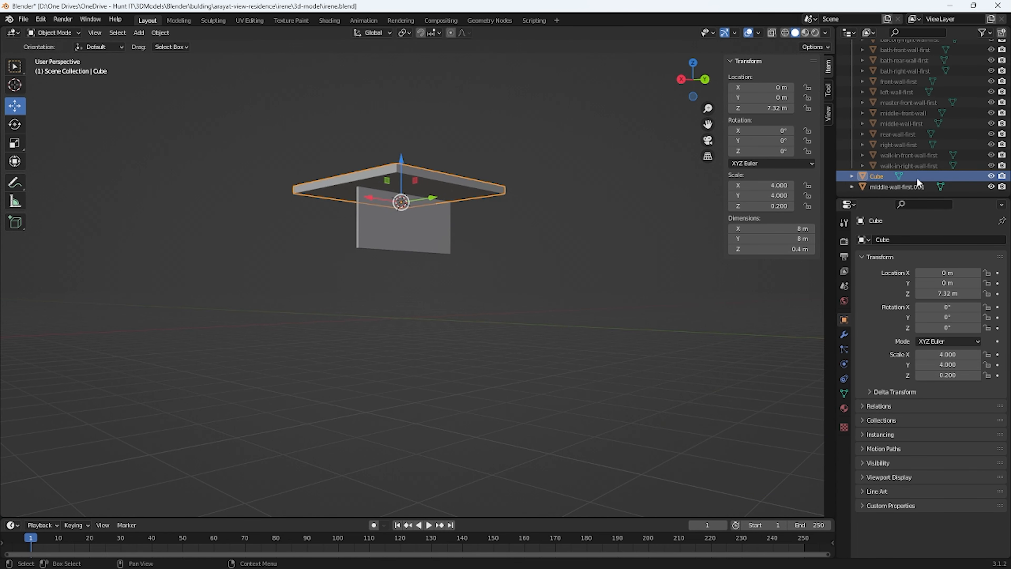
double_click(876, 176)
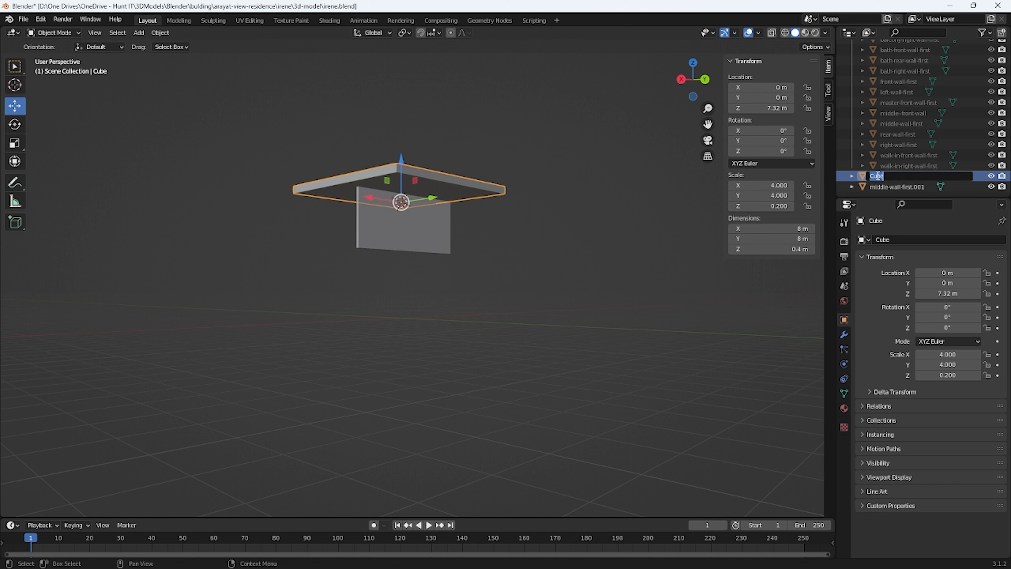
type("first-co")
type("iling")
key("Return")
Rename middle-wall-first.001 as inner-middle-wall-first and move it into the first collection.
left_click(879, 186)
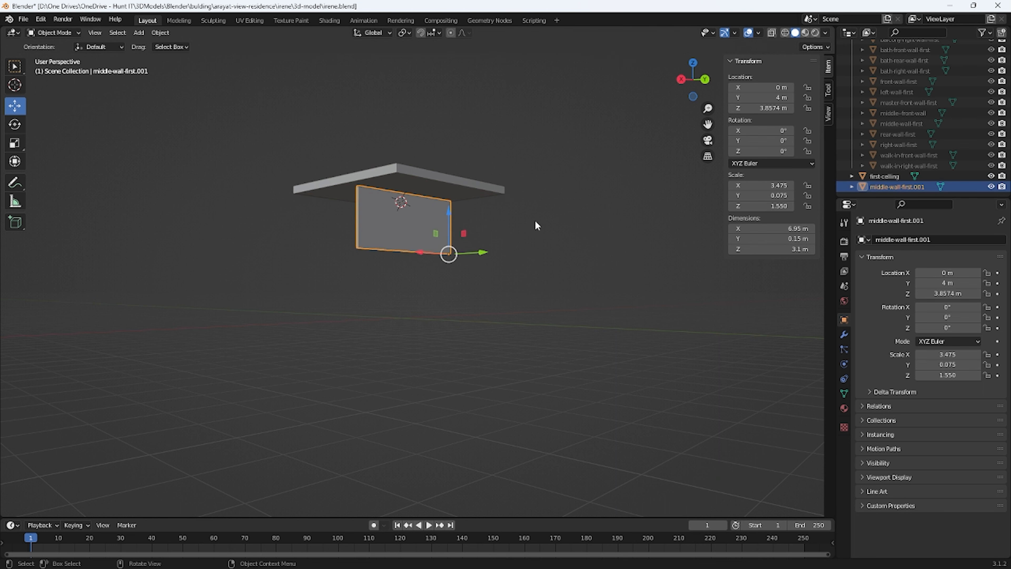
double_click(882, 187)
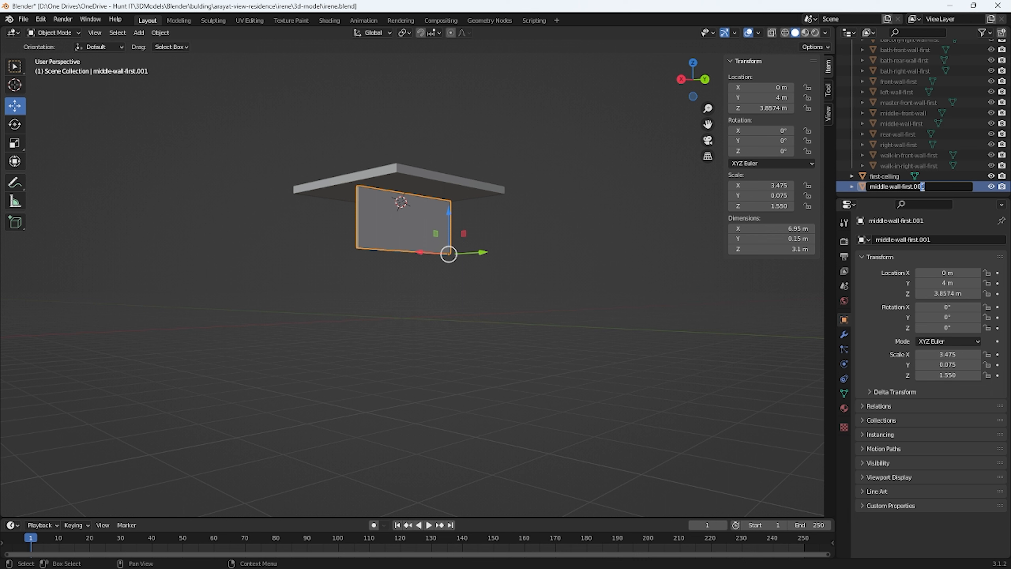
key("BackSpace")
key("BackSpace")
key("BackSpace")
key("BackSpace")
left_click(870, 190)
type("inner-")
key("Return")
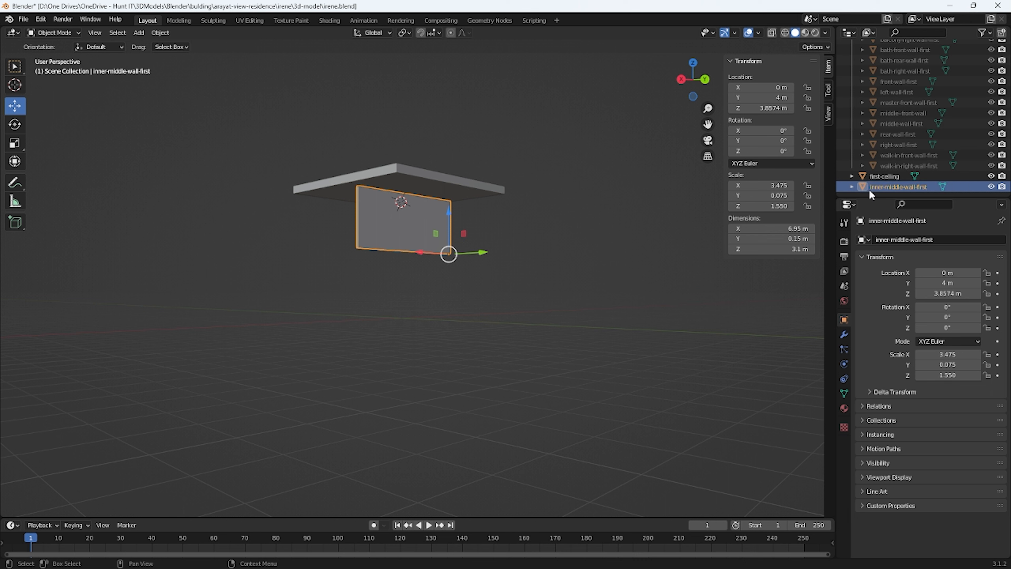
left_click_drag(895, 189, 880, 59)
Hide the first-ceiling slab in the viewport.
middle_click_drag(540, 180, 463, 252)
left_click(417, 261)
key("h")
Snap the 3D cursor to the world origin.
scroll(463, 252, "down", 1)
left_click(160, 32)
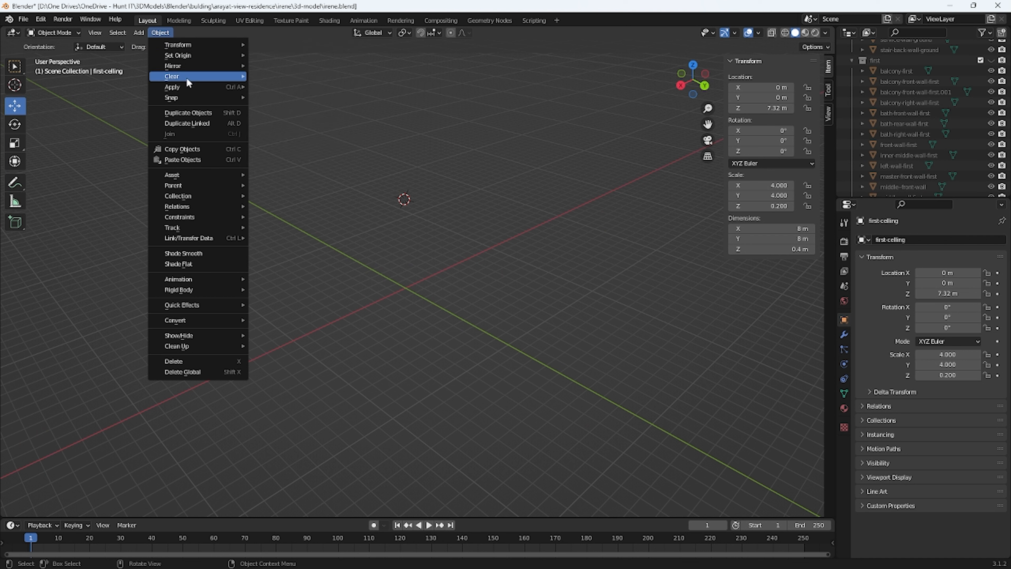
mouse_move(193, 96)
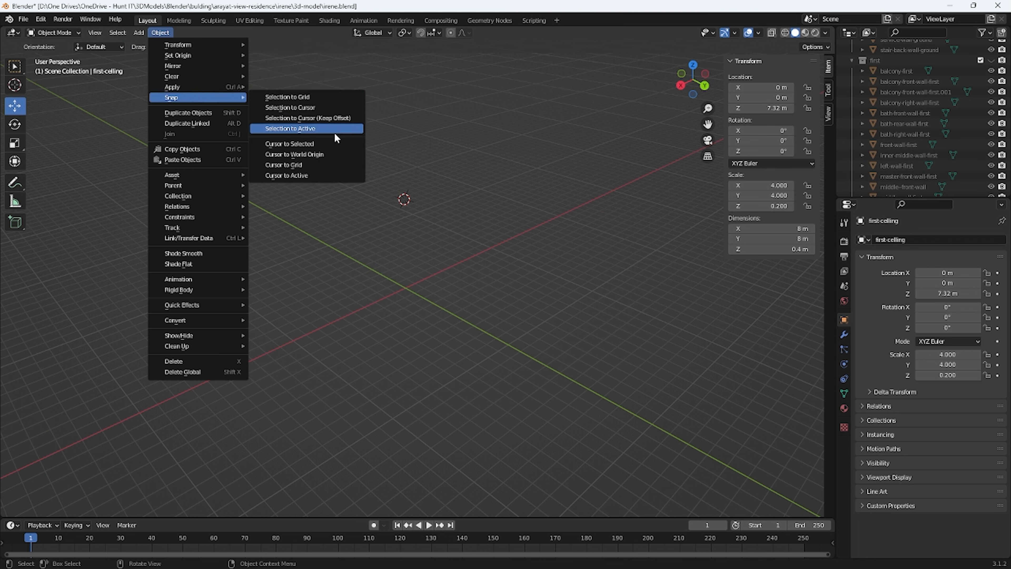
left_click(340, 154)
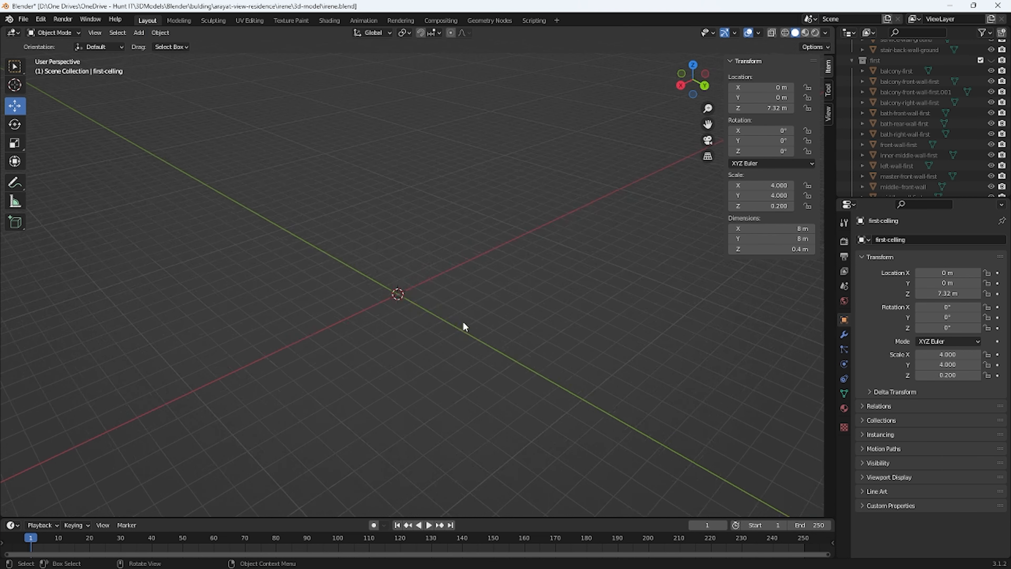
scroll(463, 322, "up", 1)
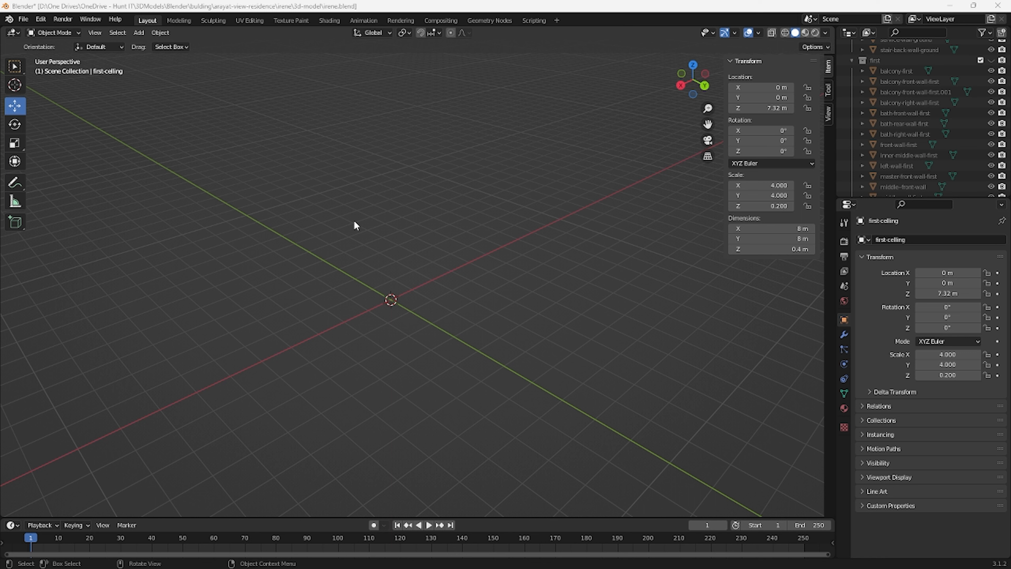
Add a mesh cube at the world origin and rename it truss-1.
left_click(143, 34)
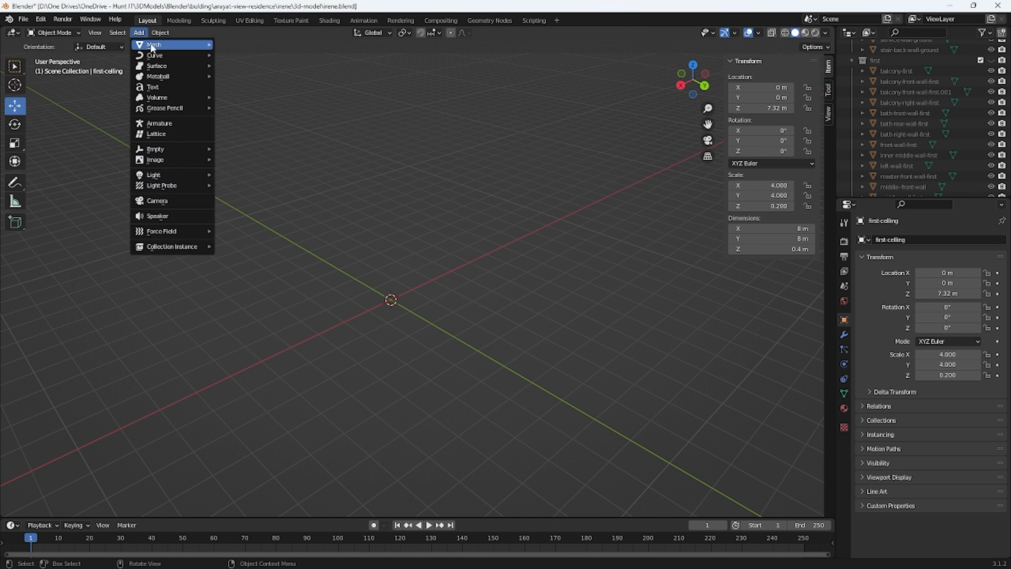
mouse_move(150, 43)
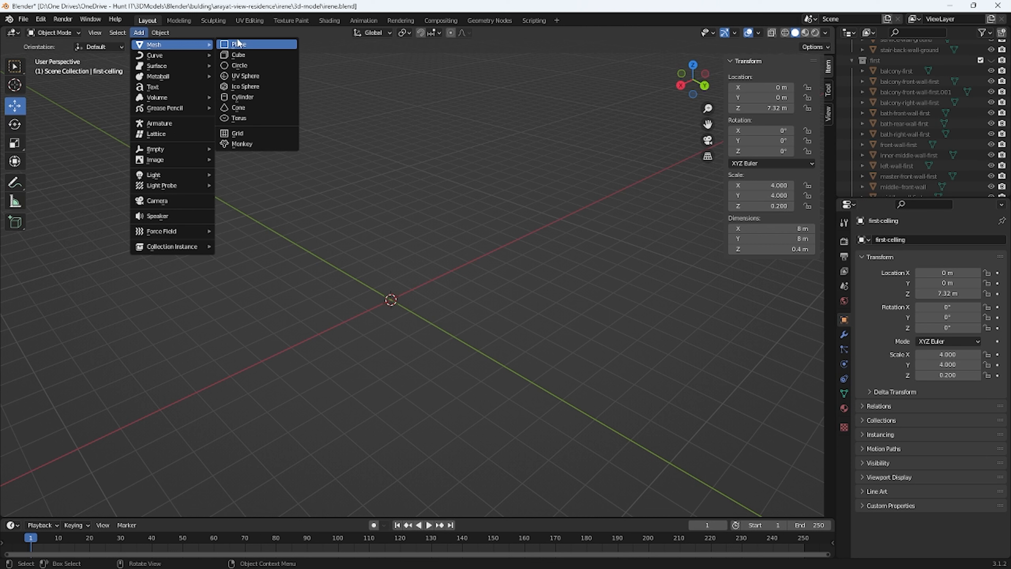
left_click(252, 55)
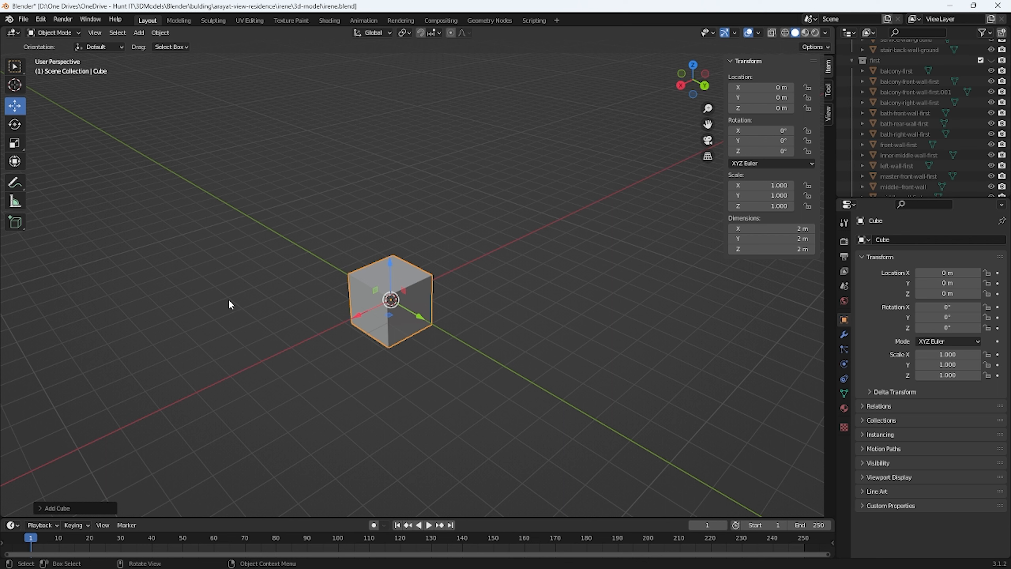
scroll(952, 171, "down", 5)
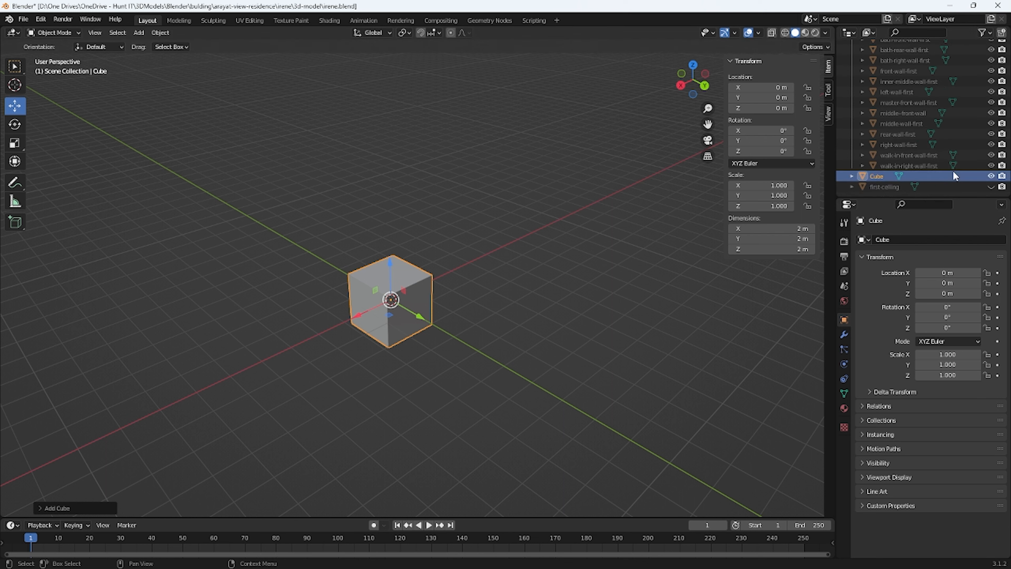
double_click(880, 176)
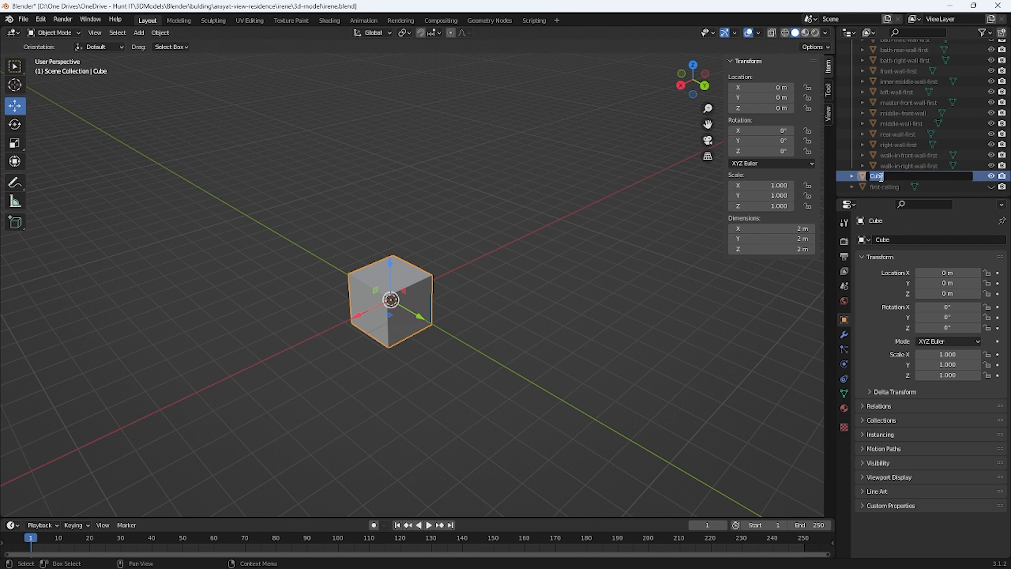
type("truss-1")
key("Return")
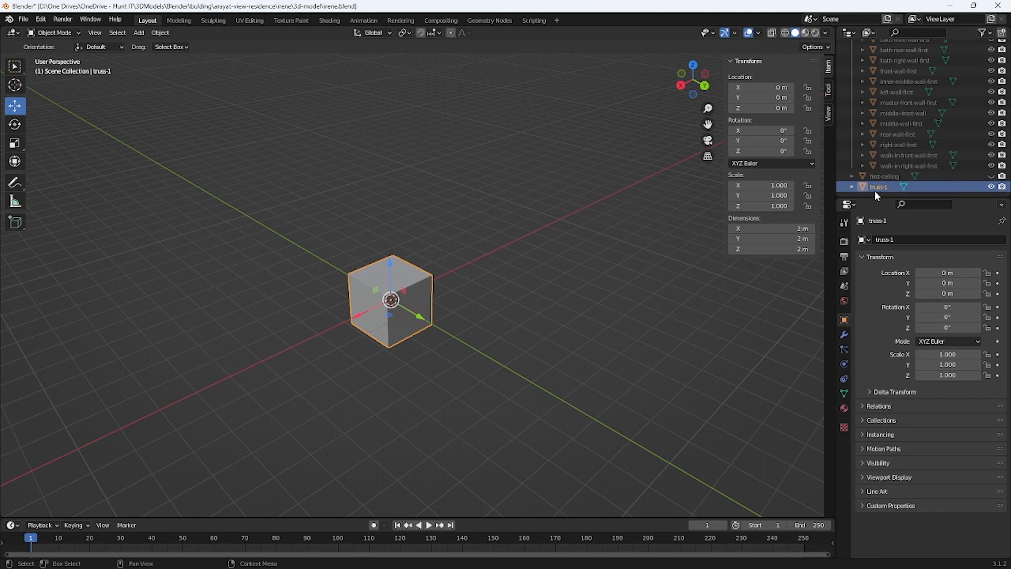
left_click(878, 177)
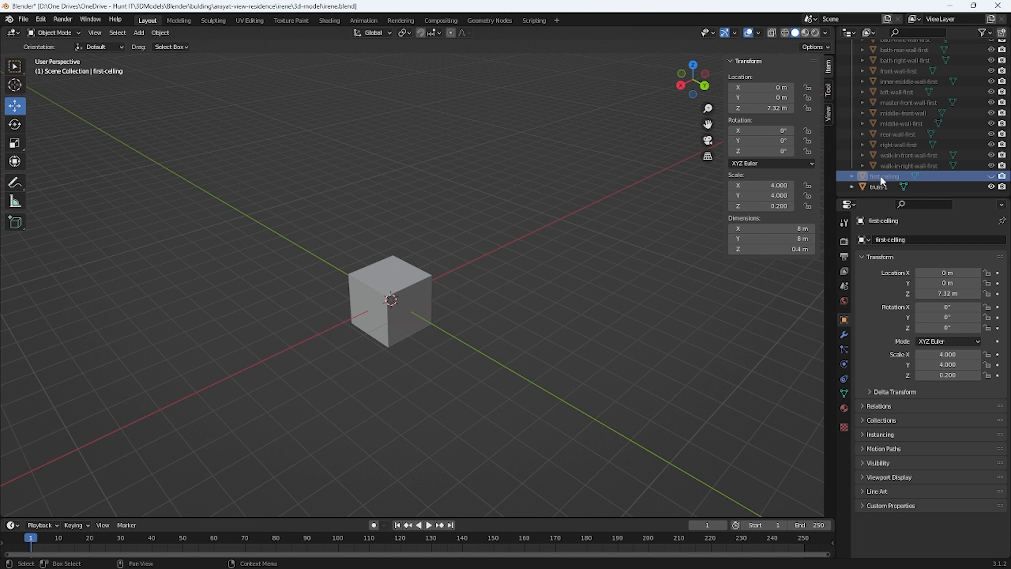
scroll(880, 175, "up", 10)
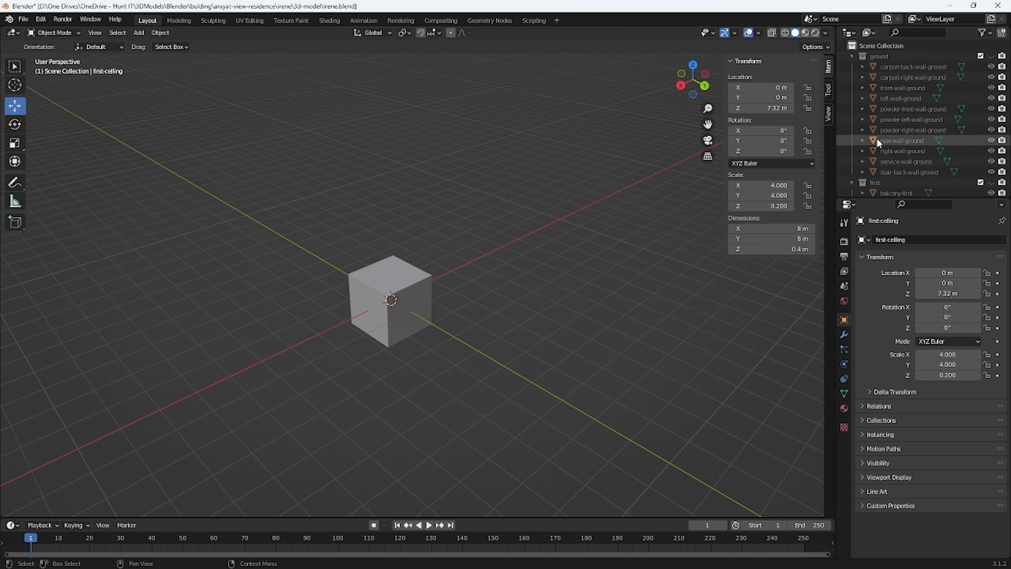
left_click(875, 33)
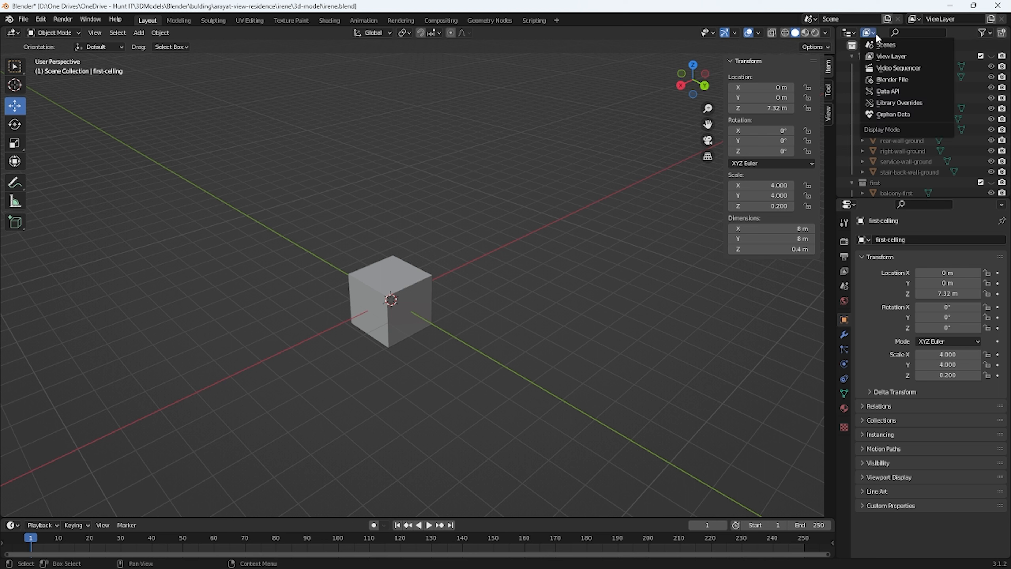
left_click(878, 31)
right_click(937, 38)
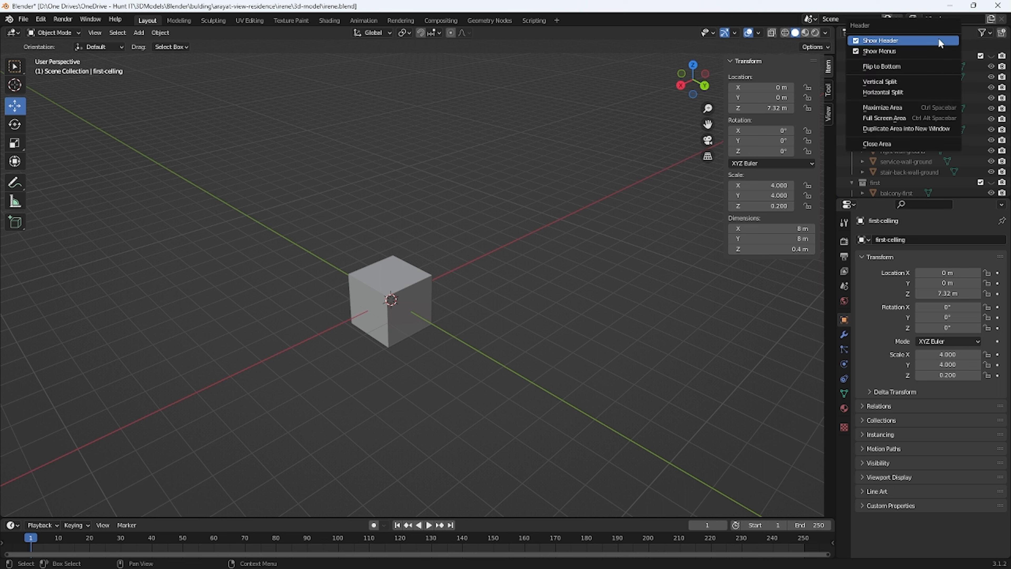
right_click(963, 52)
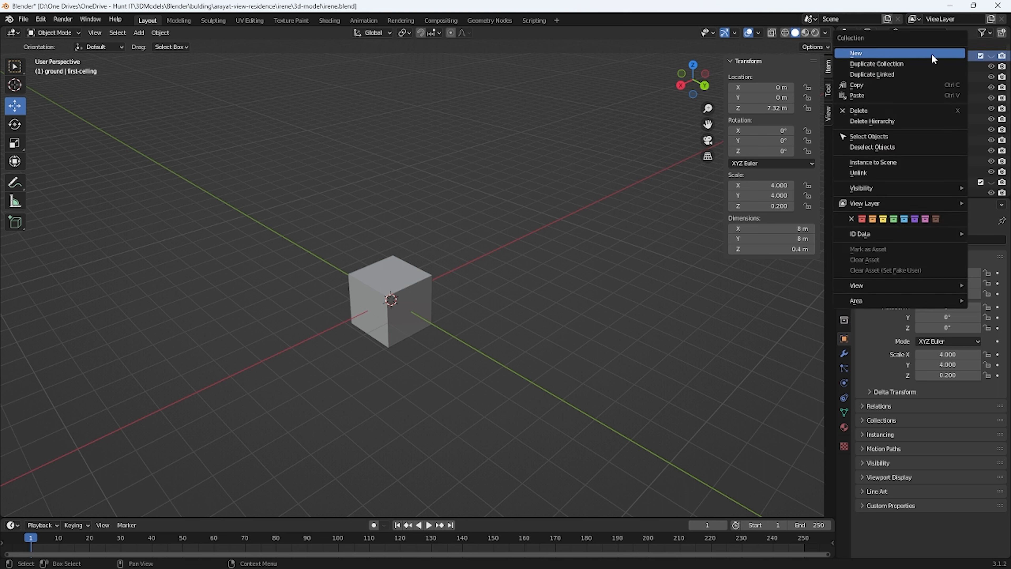
left_click(913, 52)
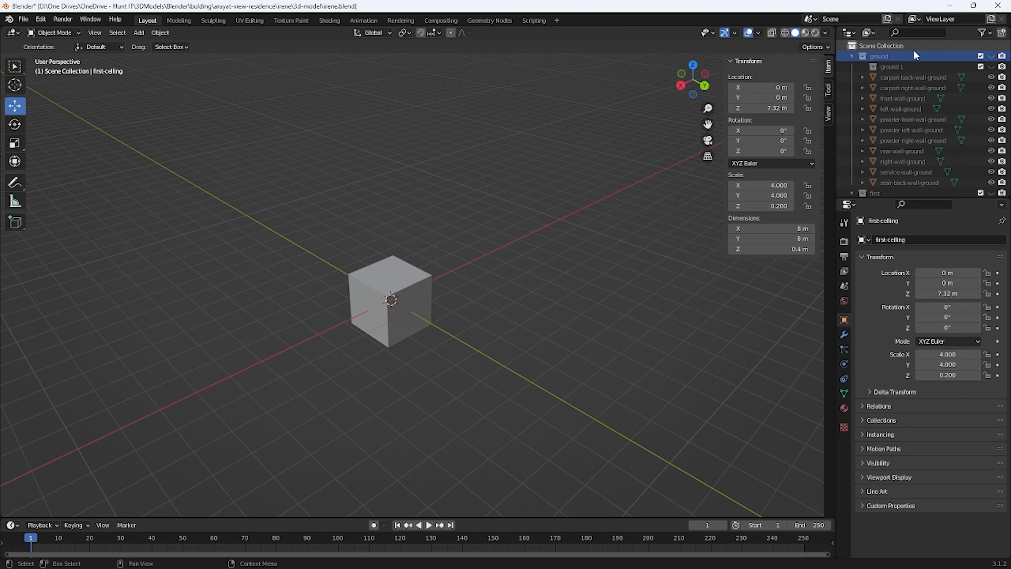
left_click(896, 67)
key("Delete")
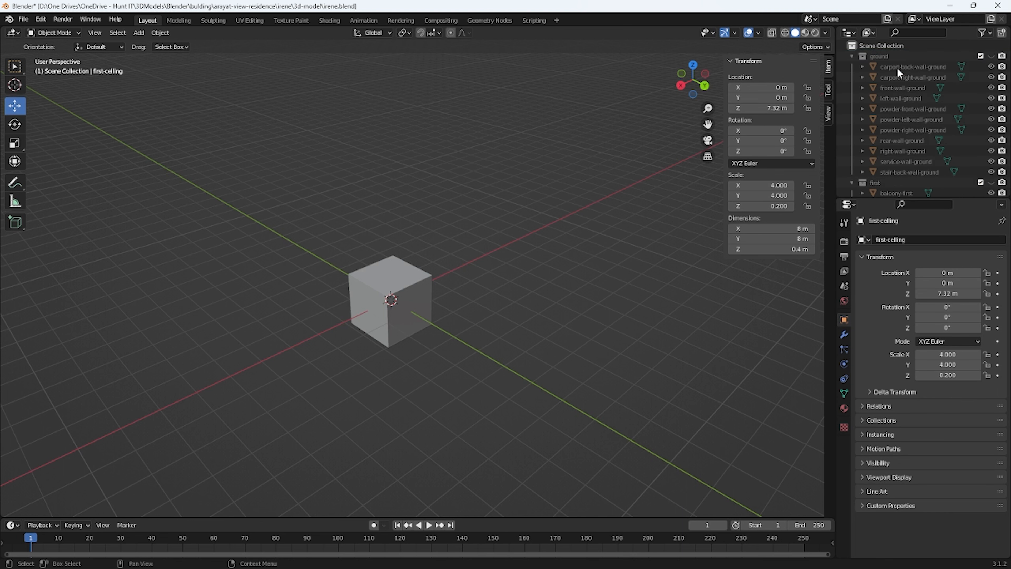
Create a new collection directly under the scene collection, name it roof, and move truss-1 into it.
scroll(897, 68, "down", 5)
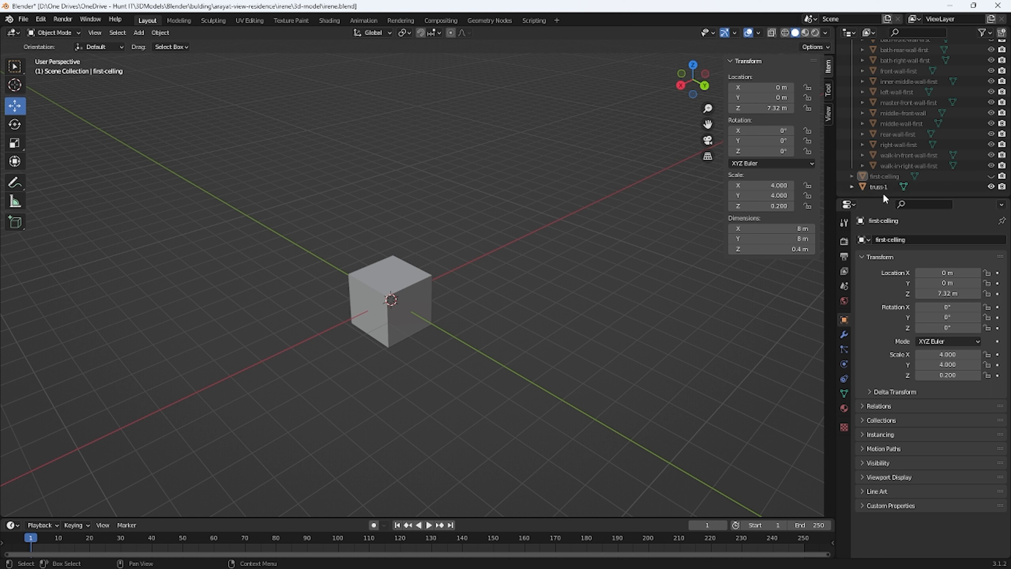
right_click(880, 191)
left_click(880, 191)
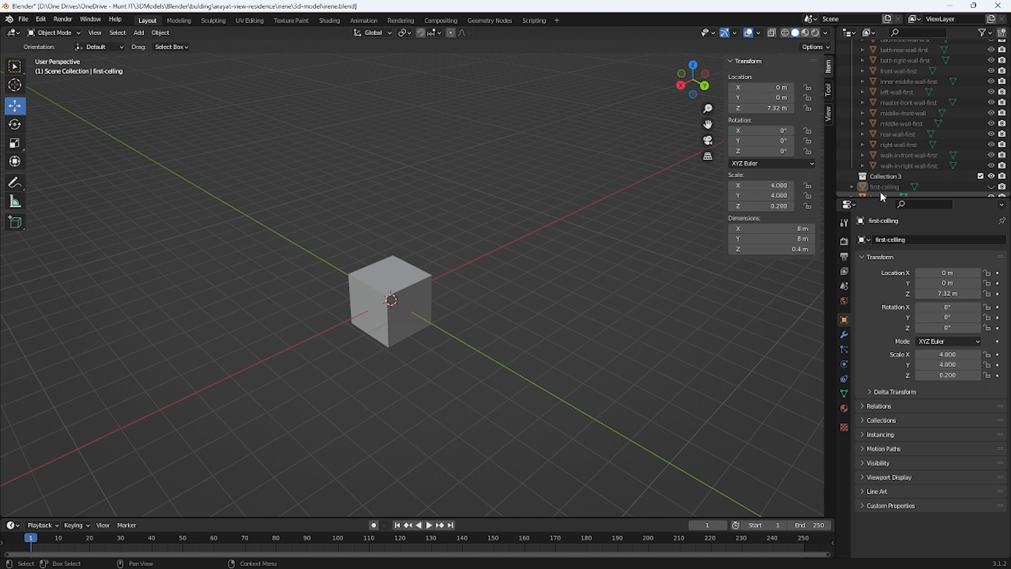
double_click(872, 175)
type("roof")
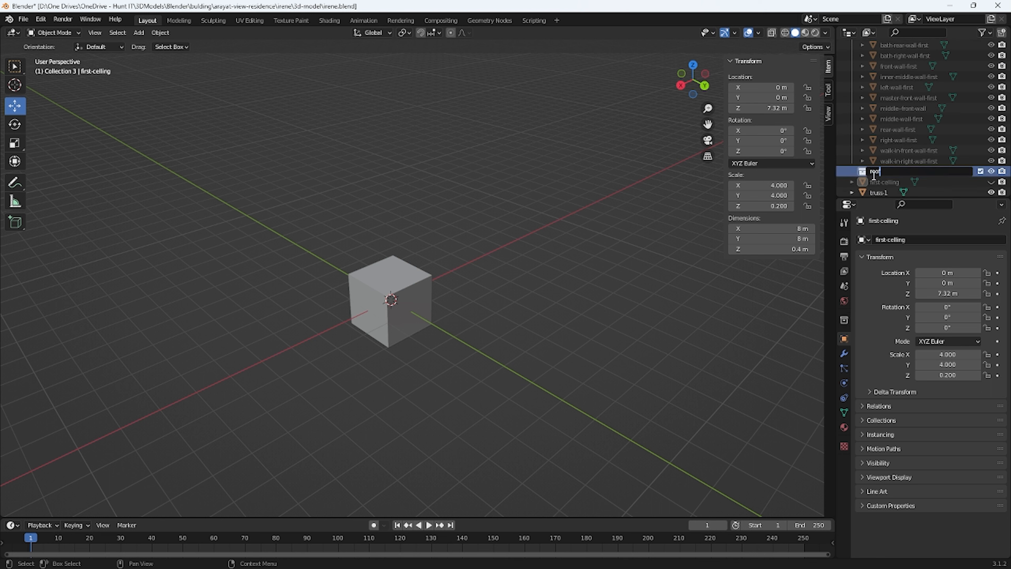
key("Return")
left_click(876, 193)
left_click_drag(876, 192, 875, 174)
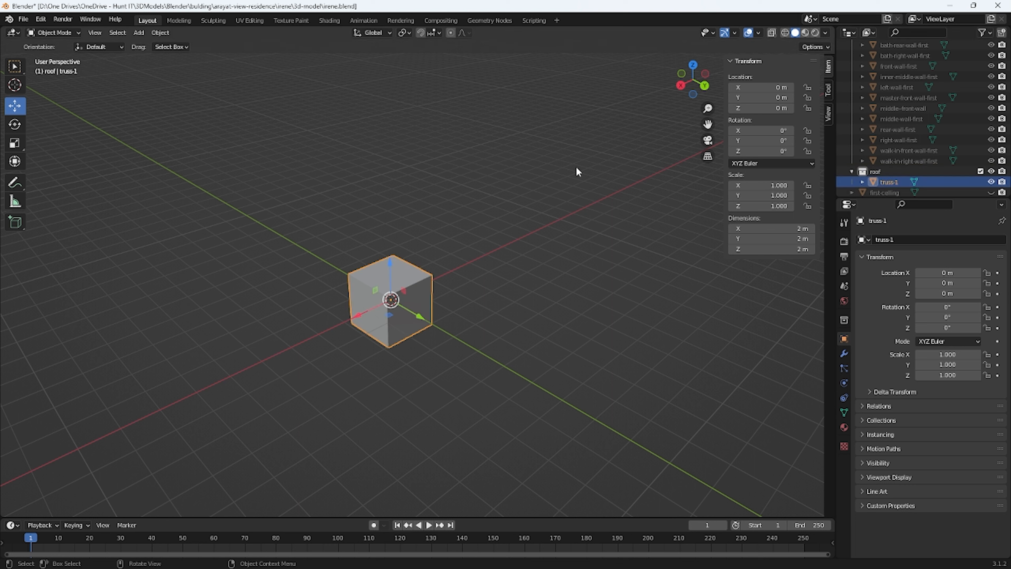
Set the X dimension of truss-1 to 7.7 m.
left_click(778, 225)
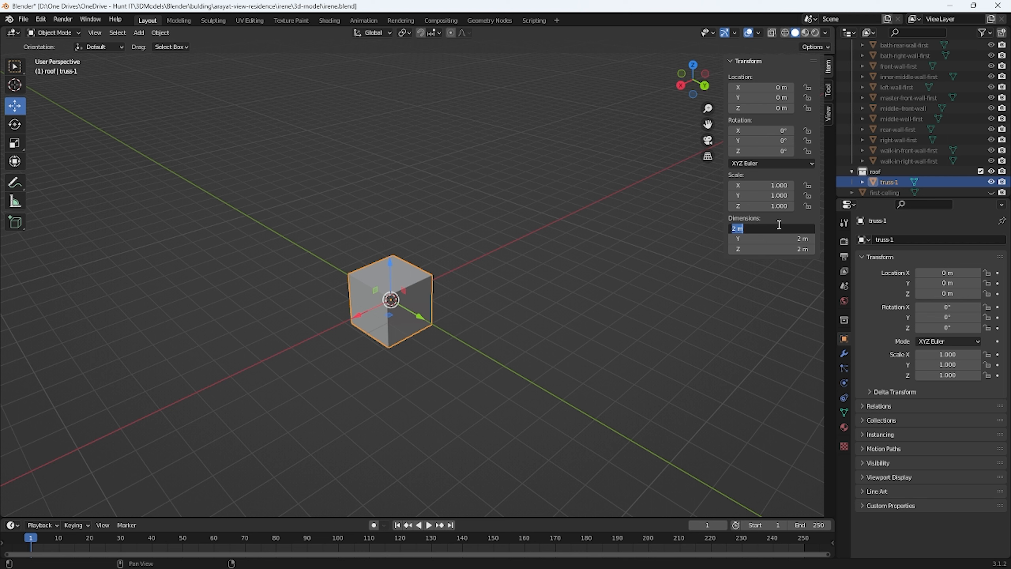
type("770")
key("BackSpace")
key("BackSpace")
key("BackSpace")
type("7.77")
key("BackSpace")
type("0")
key("Return")
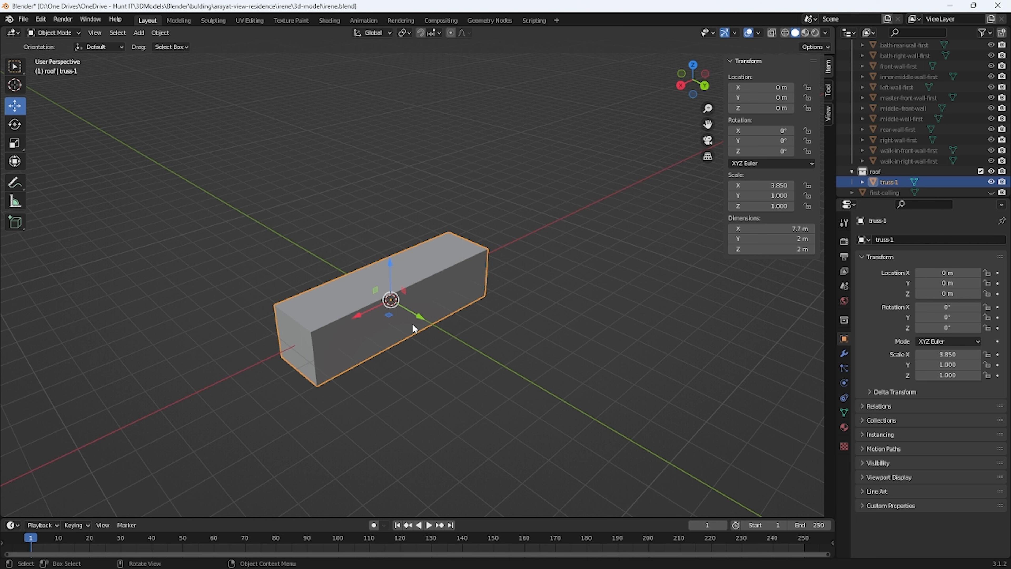
Set the Y dimension of truss-1 to 7.7 m.
middle_click_drag(412, 313, 427, 314)
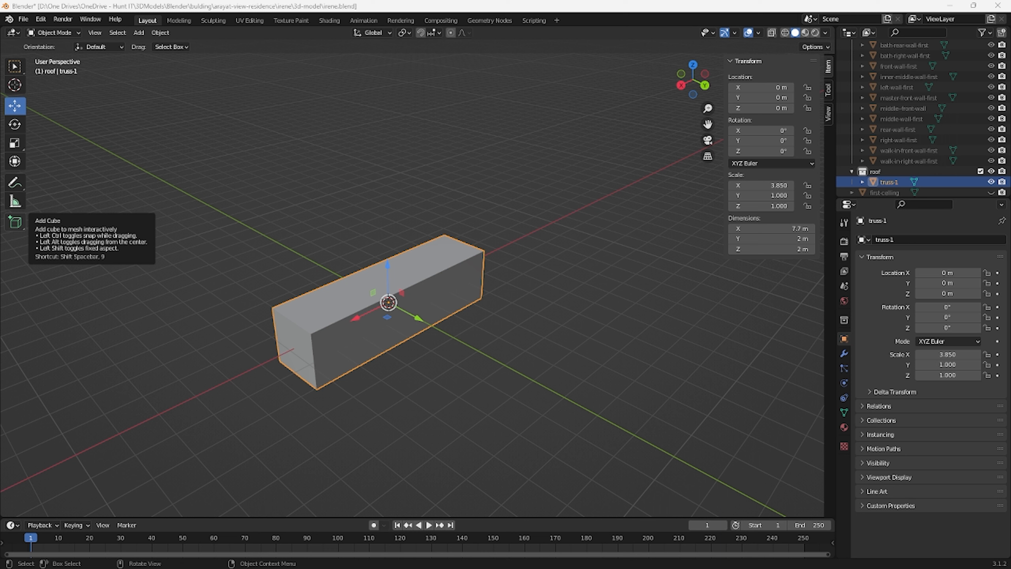
left_click(774, 241)
type("7.7")
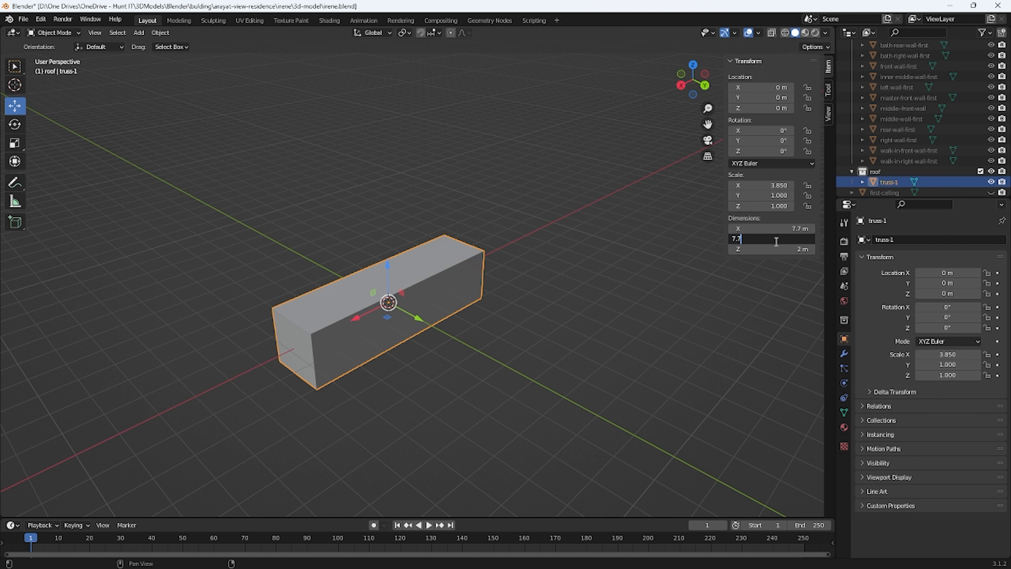
key("Return")
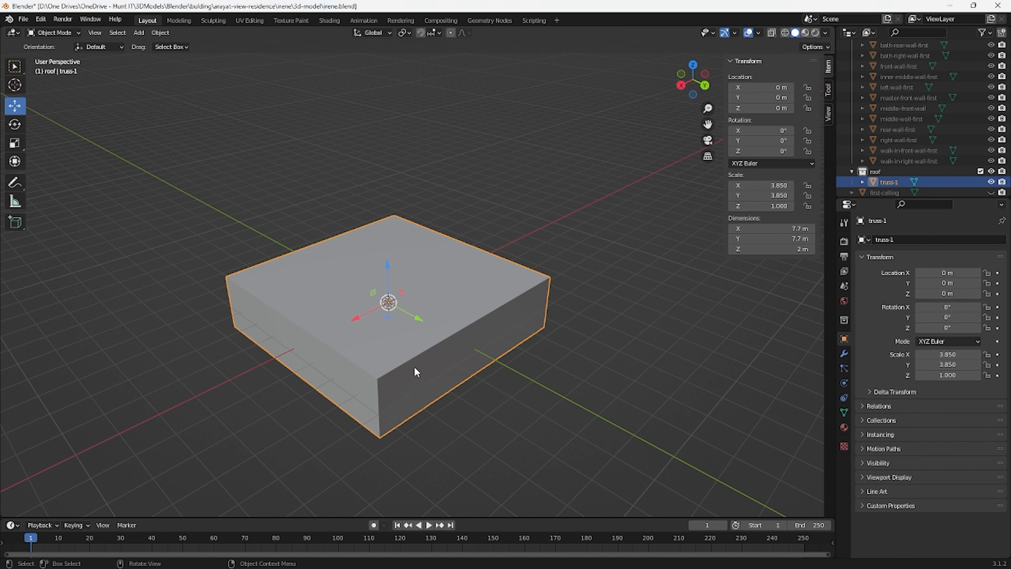
Snap the 3D cursor to truss-1's bottom corner vertex at minimum X and Y, and set the object's origin to the cursor.
key("Tab")
middle_click_drag(413, 368, 544, 313)
scroll(307, 419, "down", 2)
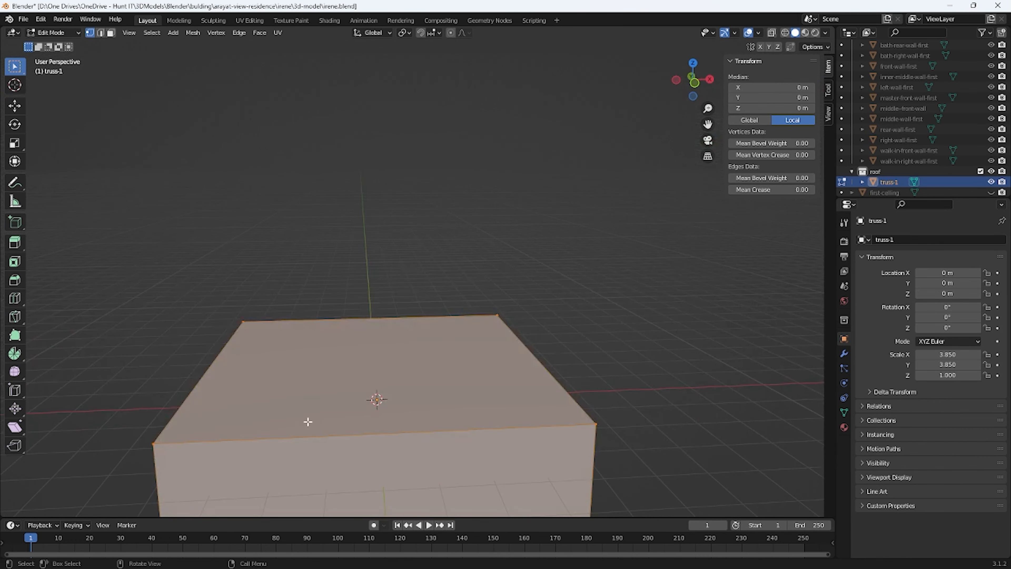
scroll(279, 434, "down", 2)
left_click(273, 443)
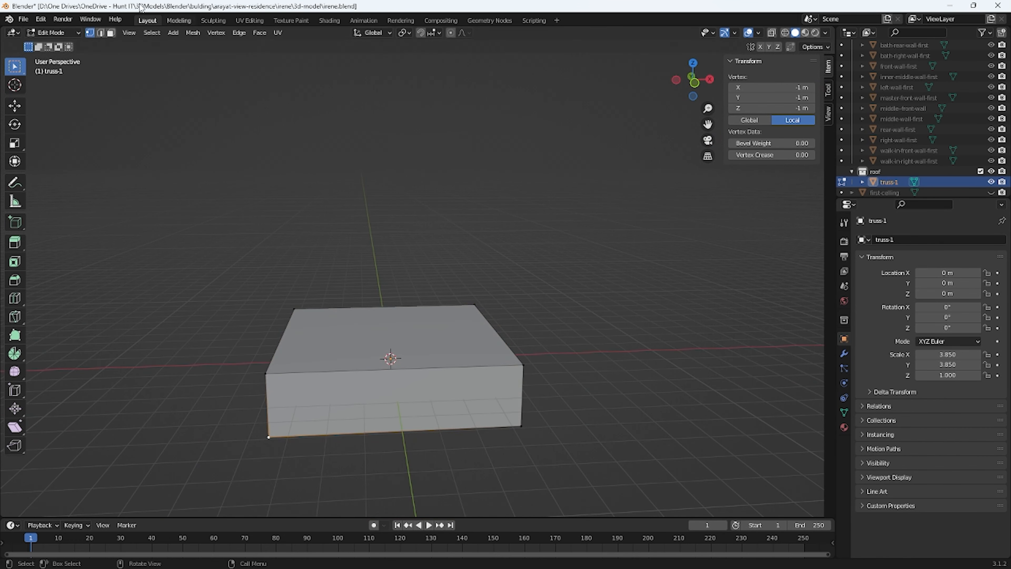
left_click(187, 33)
mouse_move(223, 66)
left_click(294, 113)
key("Tab")
left_click(160, 33)
left_click(300, 80)
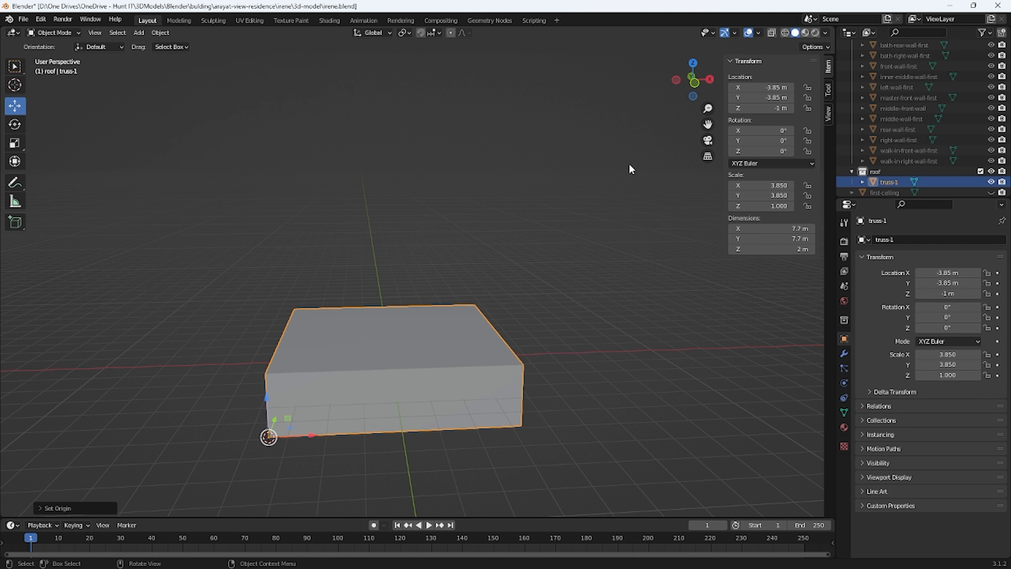
Set the location of truss-1 to 0 m on the X, Y and Z axes.
left_click(762, 88)
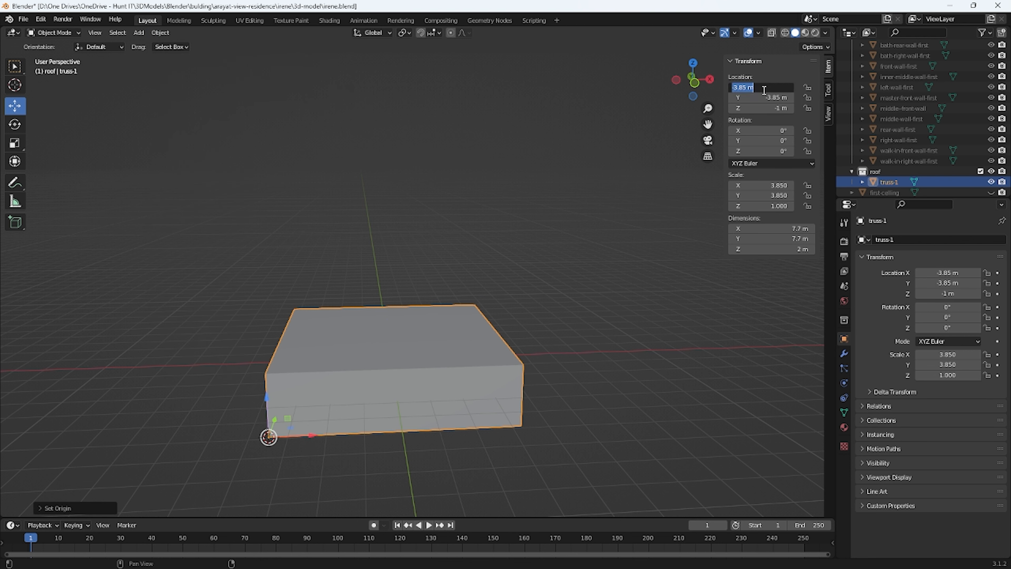
type("0")
key("Tab")
type("0")
key("Tab")
type("0")
key("Tab")
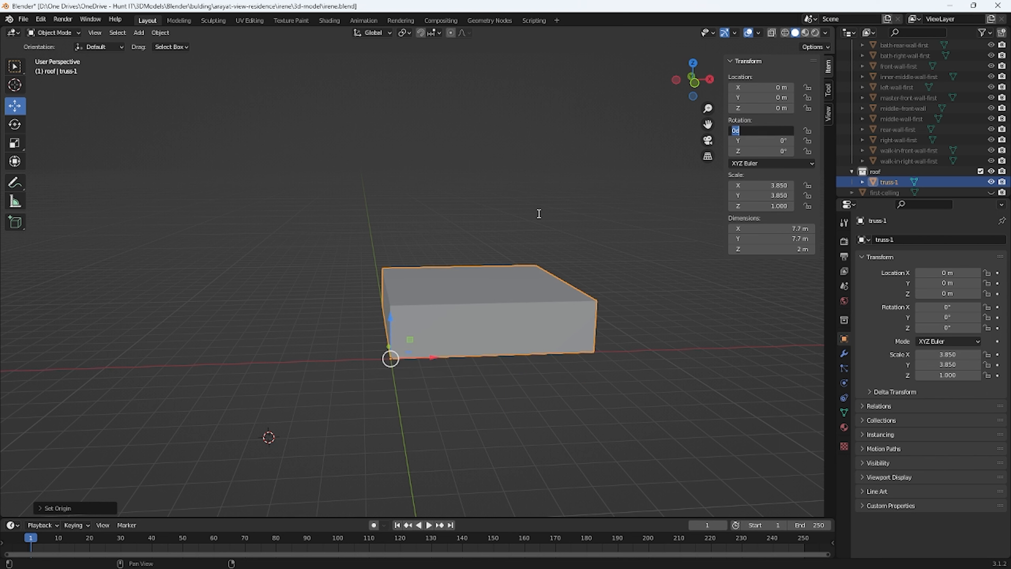
key("Return")
Set the Z dimension of truss-1 to 0.6 m.
middle_click_drag(531, 408, 448, 379)
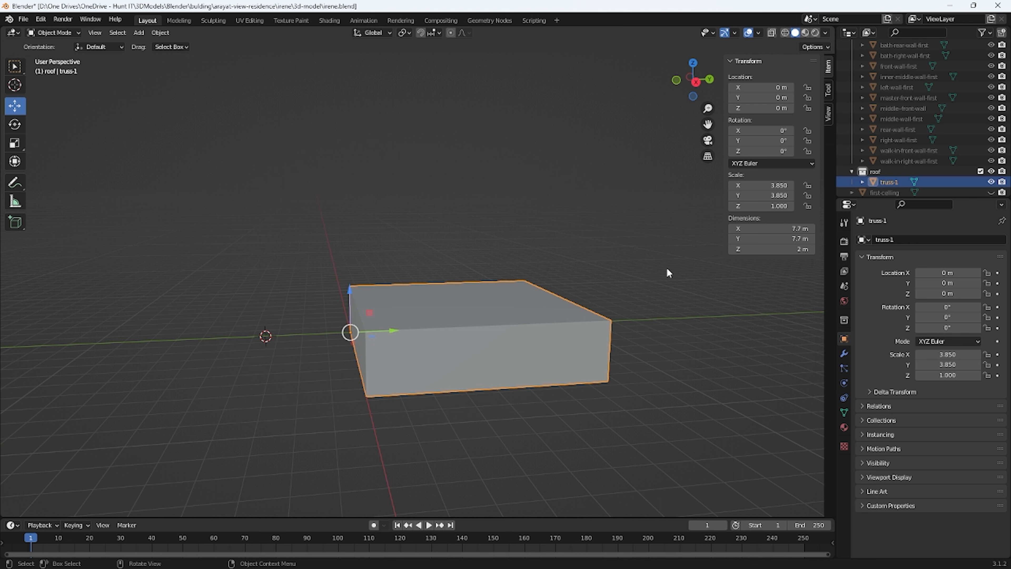
left_click(762, 249)
type("0.6")
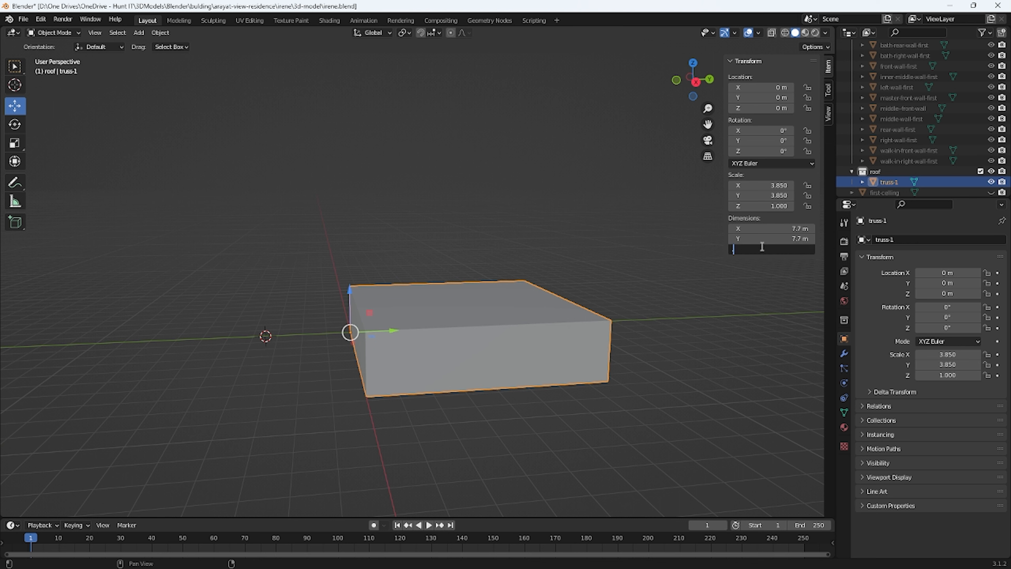
key("Return")
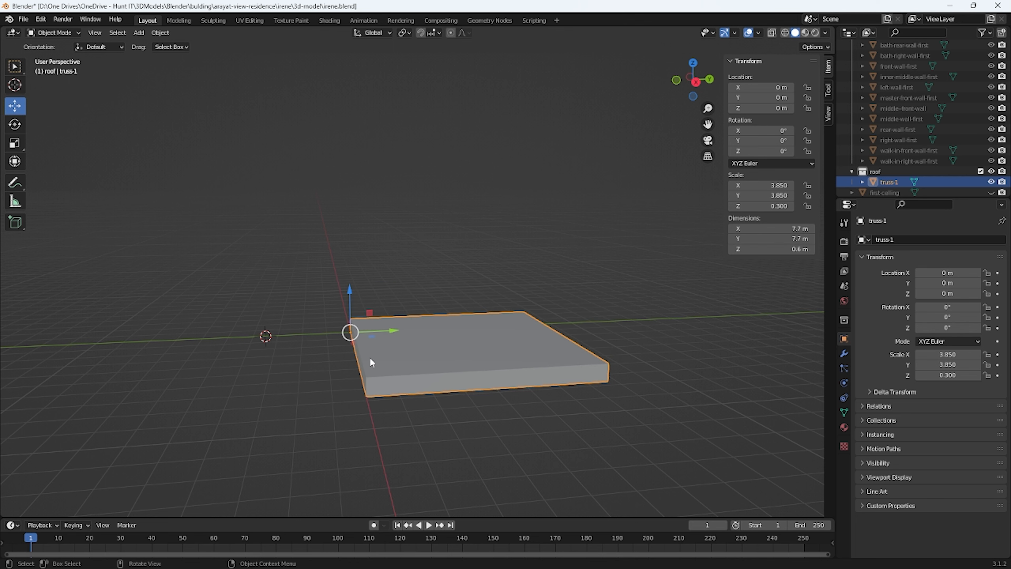
Enter Edit Mode on truss-1 in edge selection and select the top edge running along X at its far Y side.
scroll(357, 348, "up", 5)
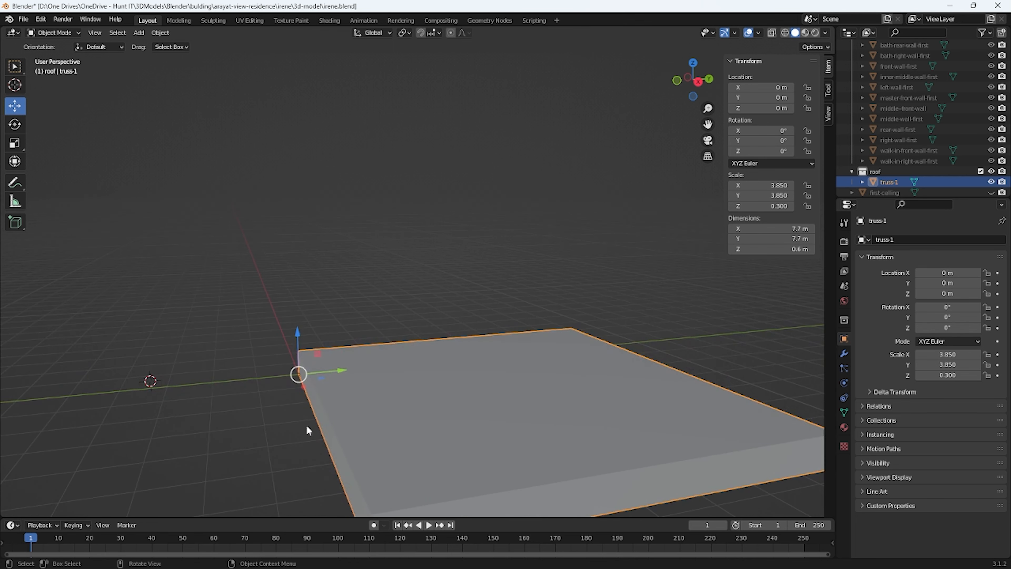
middle_click_drag(436, 440, 382, 437)
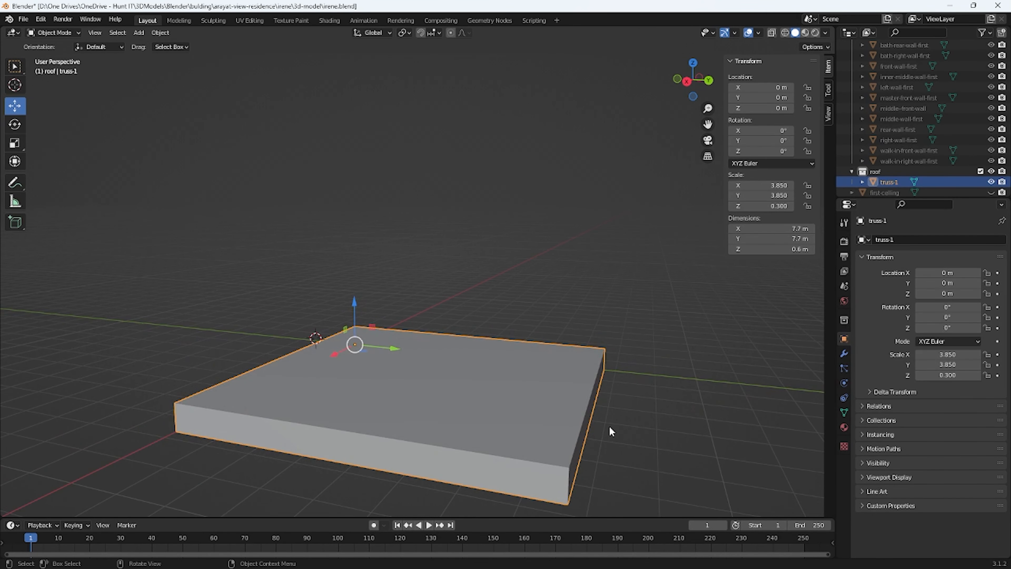
key("Tab")
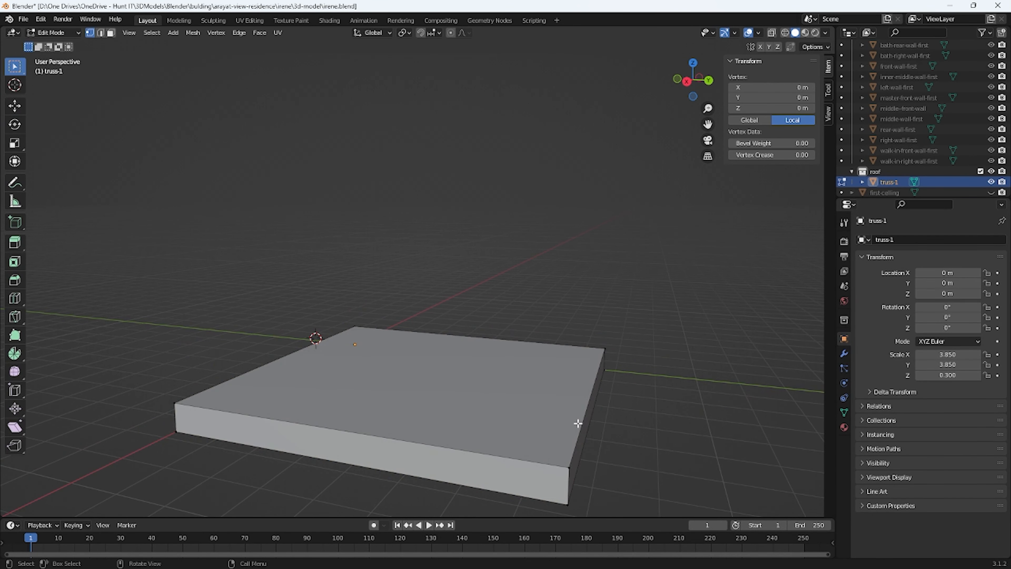
left_click(102, 32)
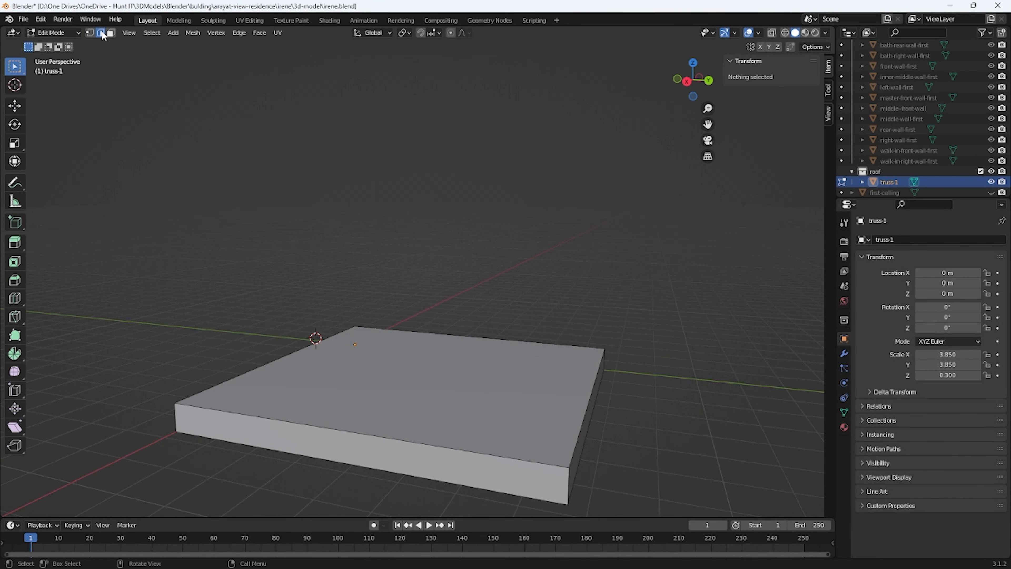
left_click(578, 422)
left_click(767, 87)
type("0")
key("Tab")
type("0")
key("Tab")
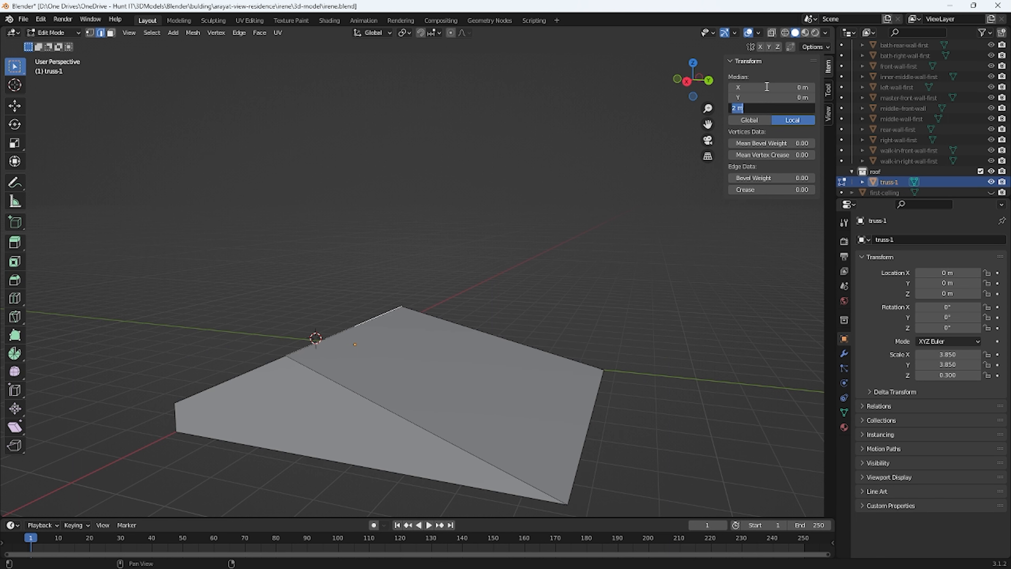
key("Return")
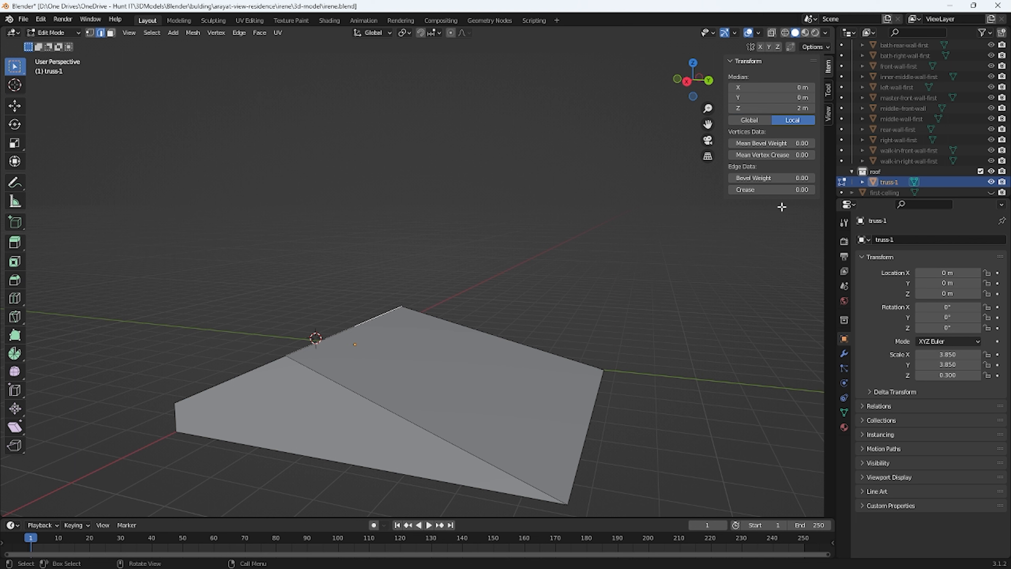
key("ctrl+z")
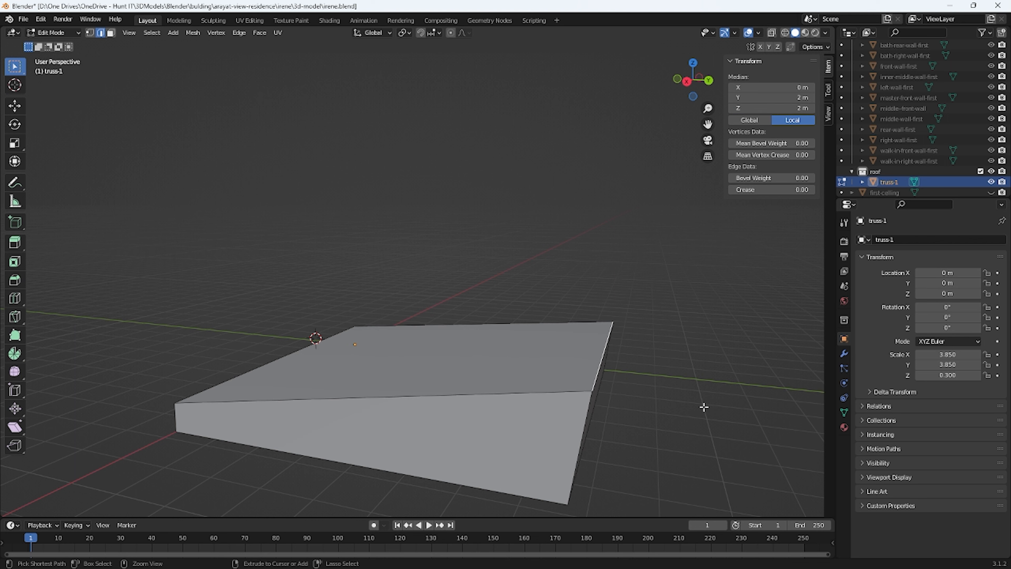
key("ctrl+z")
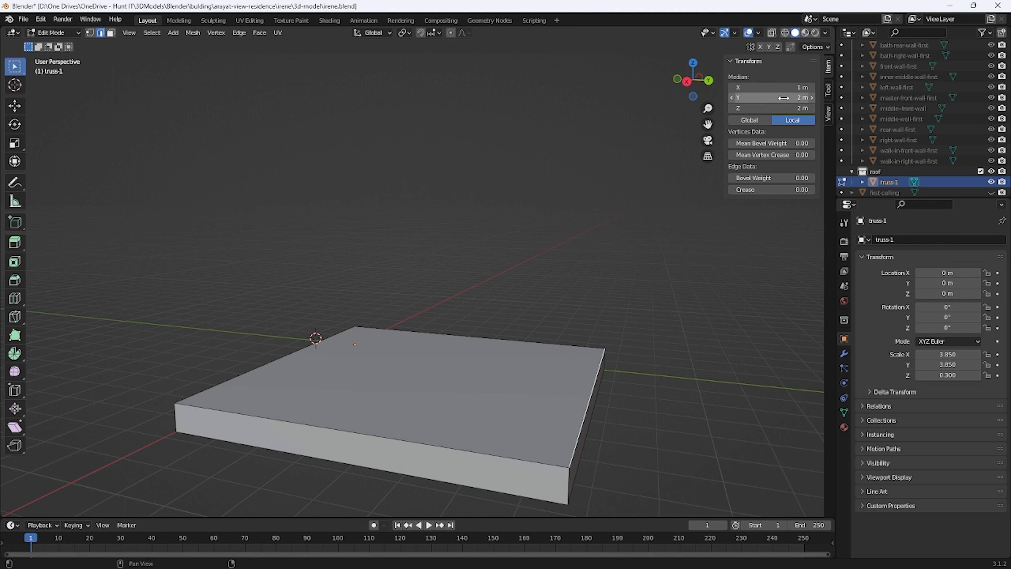
Lower the selected top edge of truss-1 to a local median Z of 0 m to form a wedge, and deselect it.
left_click(779, 106)
type("0")
key("Return")
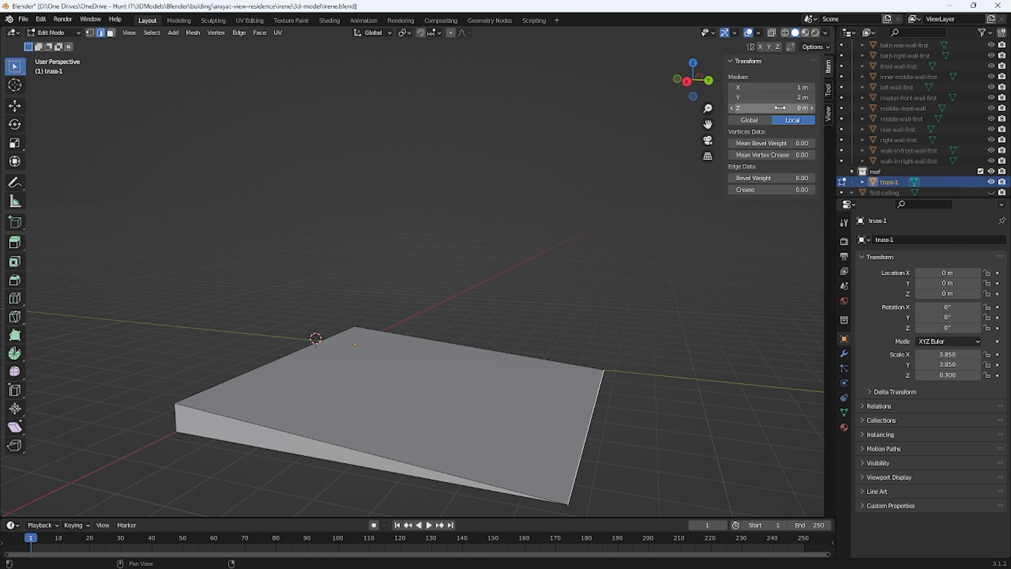
left_click(517, 316)
middle_click_drag(516, 316, 524, 300)
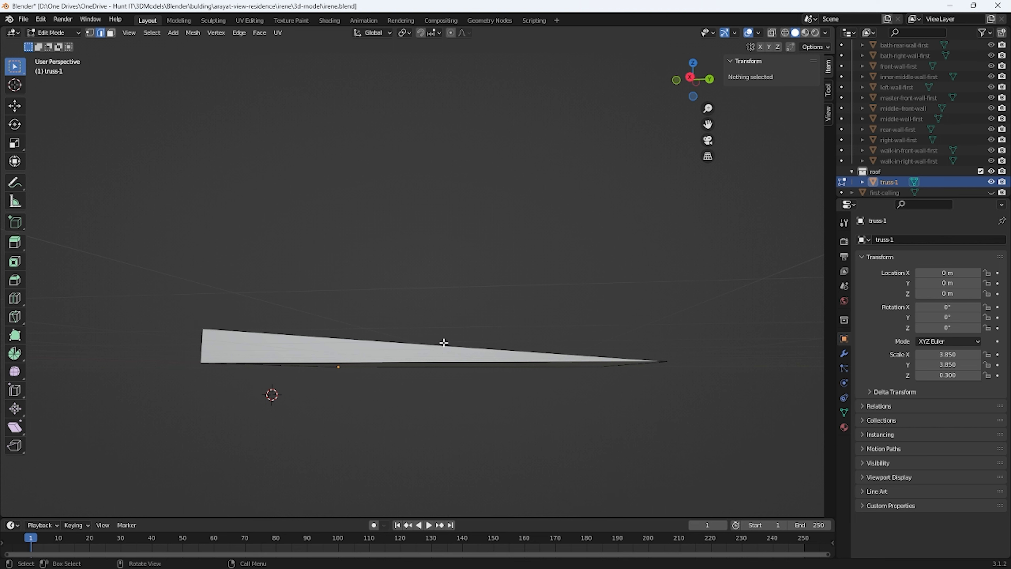
middle_click_drag(631, 349, 585, 374)
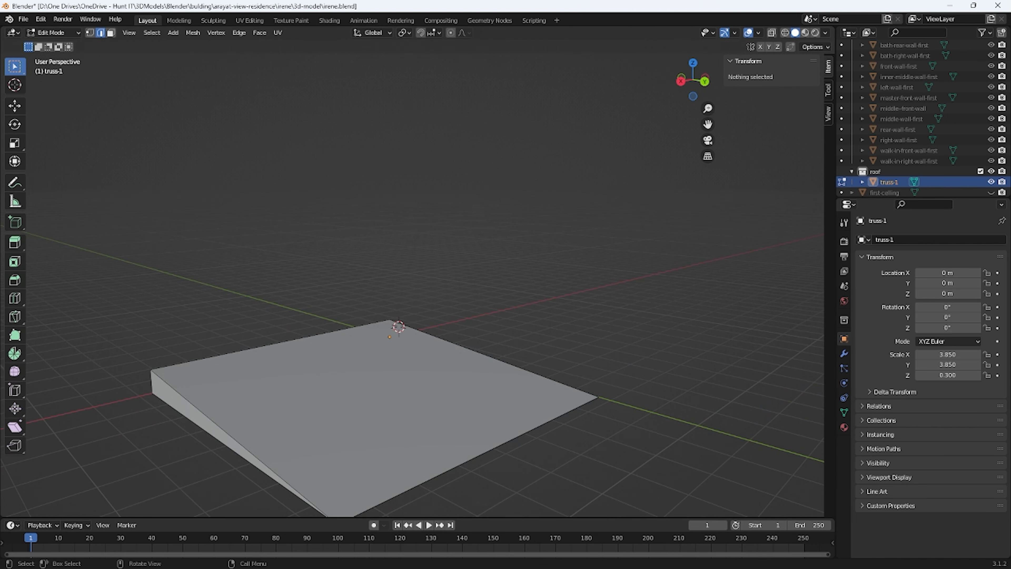
Return truss-1 to Object Mode and paste a copy of it into the roof collection.
middle_click_drag(242, 384, 268, 368)
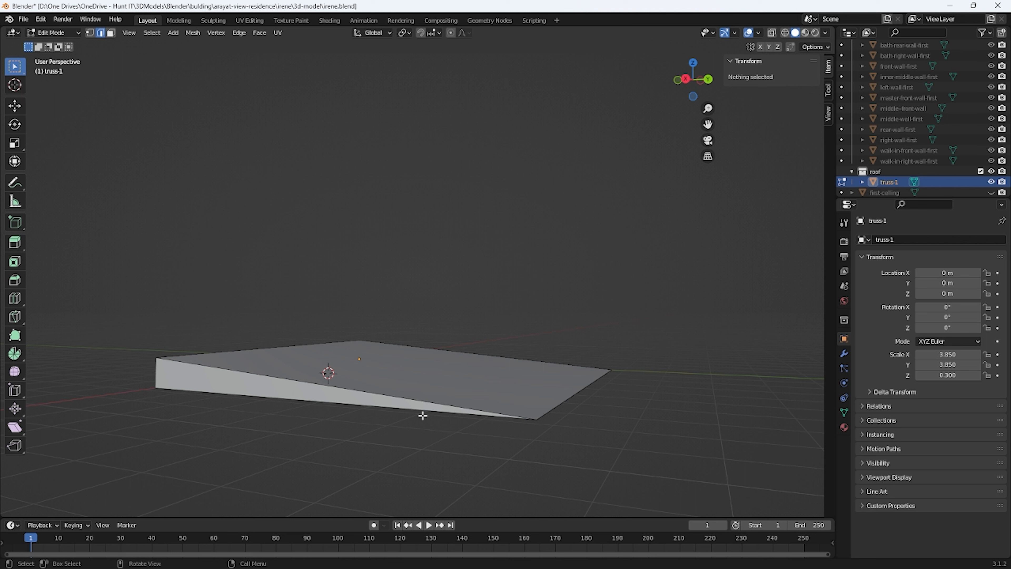
middle_click_drag(385, 413, 264, 332)
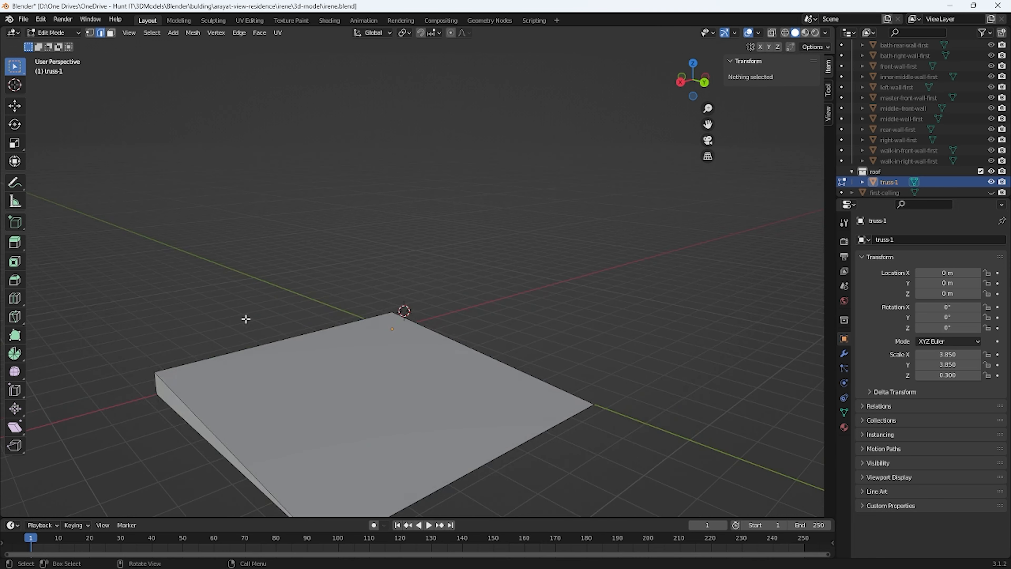
middle_click_drag(339, 390, 371, 325)
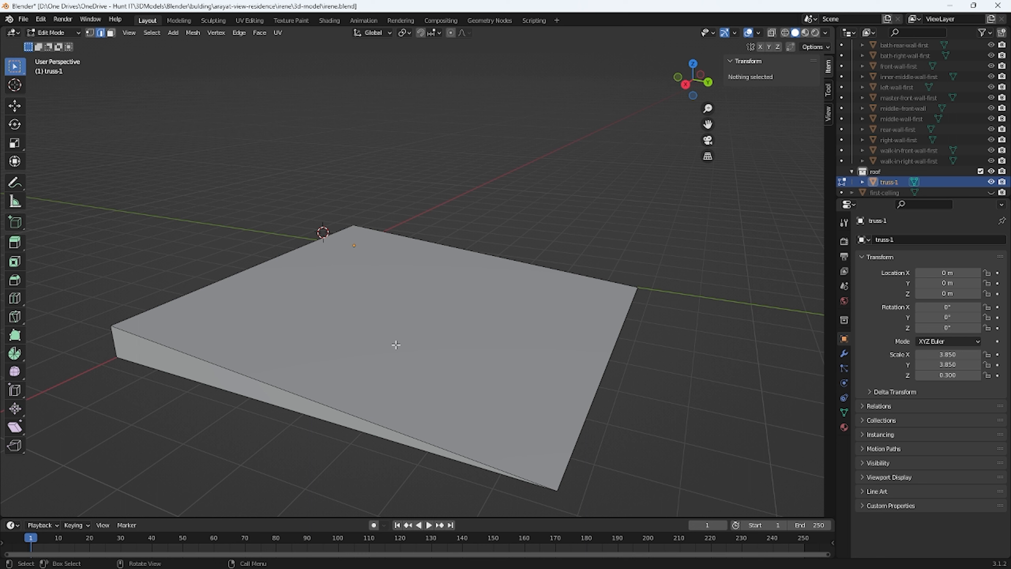
key("Tab")
middle_click_drag(395, 344, 362, 387)
scroll(377, 392, "down", 2)
key("ctrl+c")
key("ctrl+v")
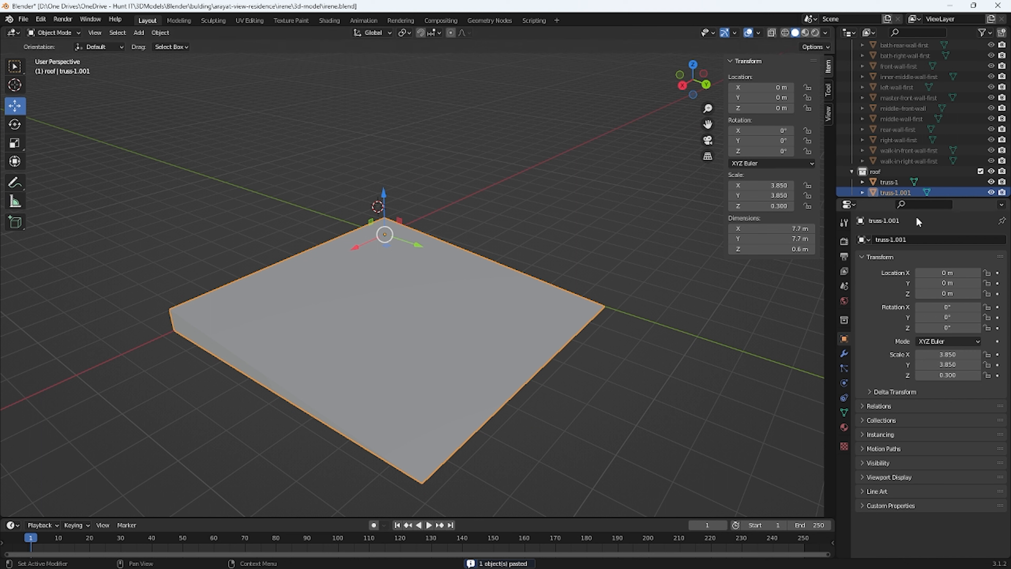
Rename the copied truss object as truss-2.
double_click(884, 192)
left_click_drag(911, 186, 895, 187)
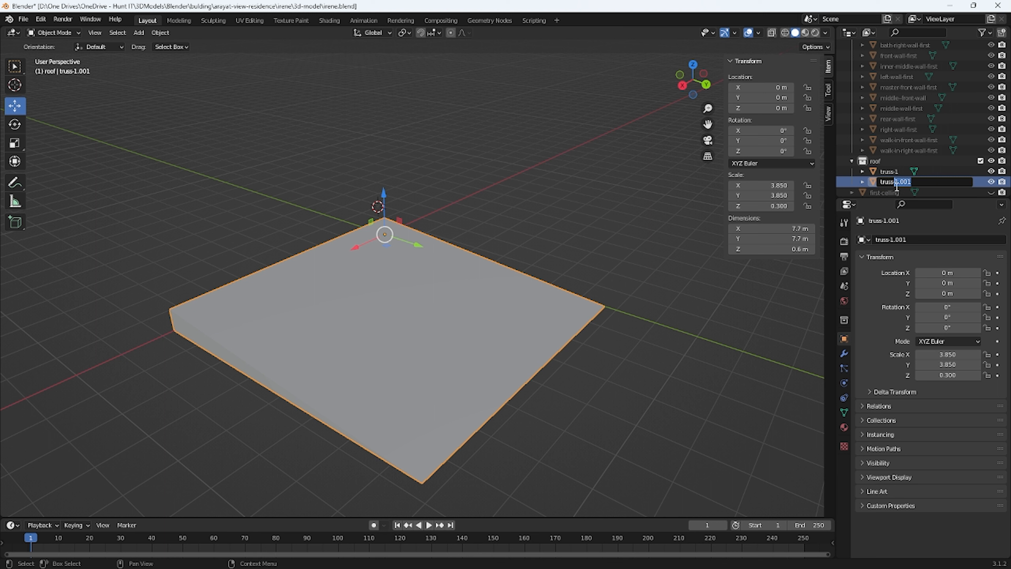
type("2")
key("Return")
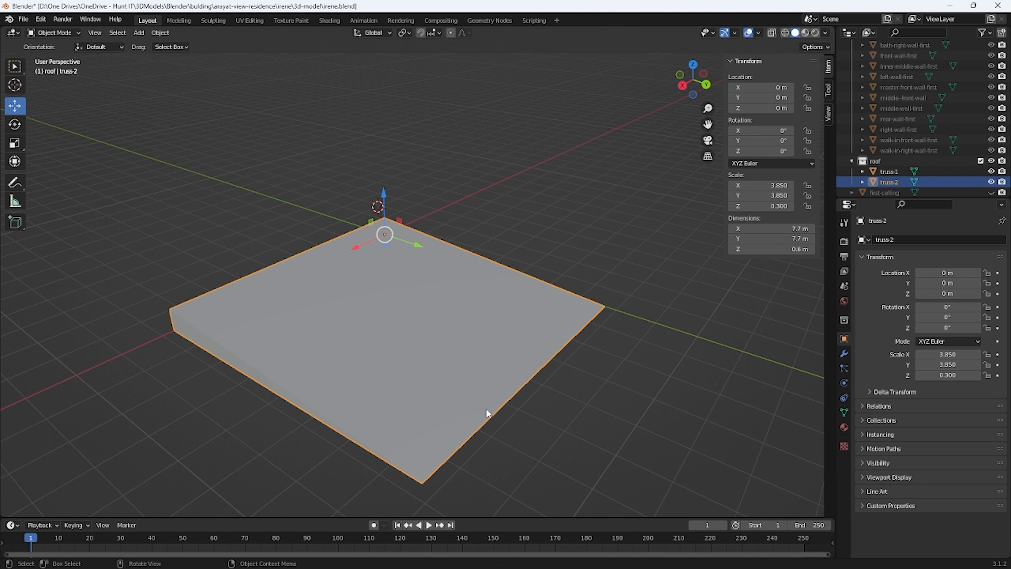
Set the Y dimension of truss-2 to 3.85 m.
left_click(787, 229)
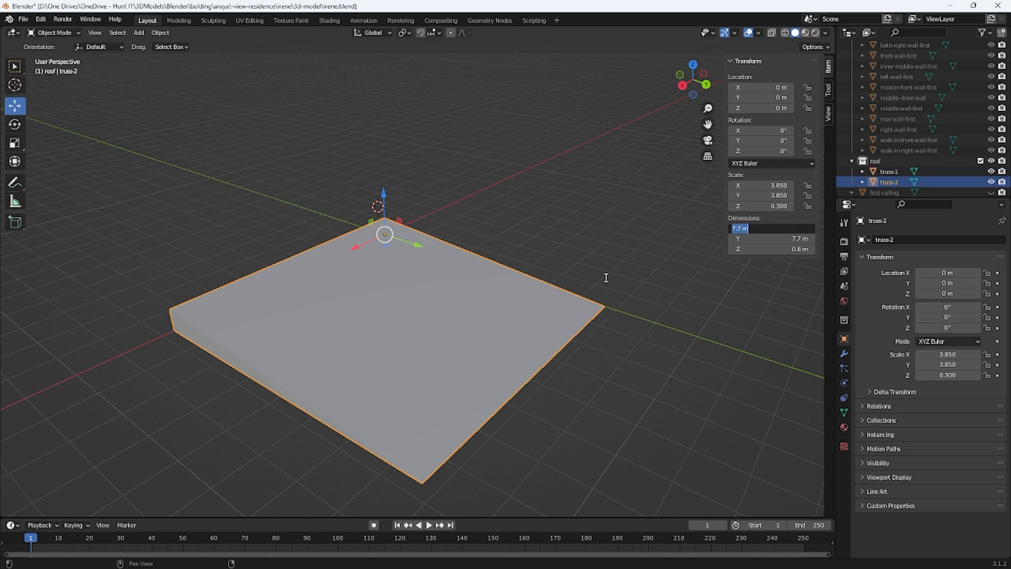
left_click(779, 239)
left_click(779, 239)
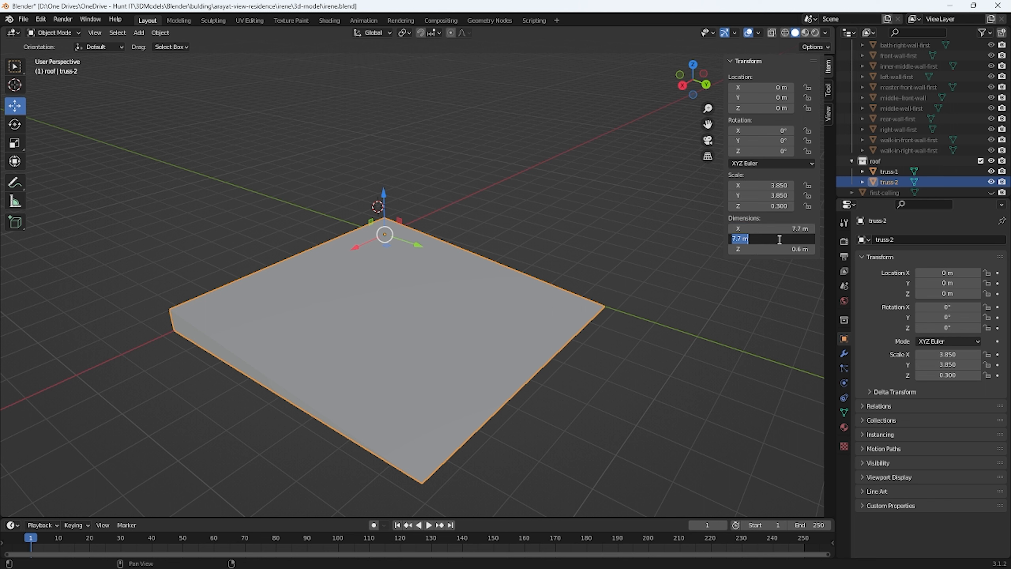
type("3.85")
key("Return")
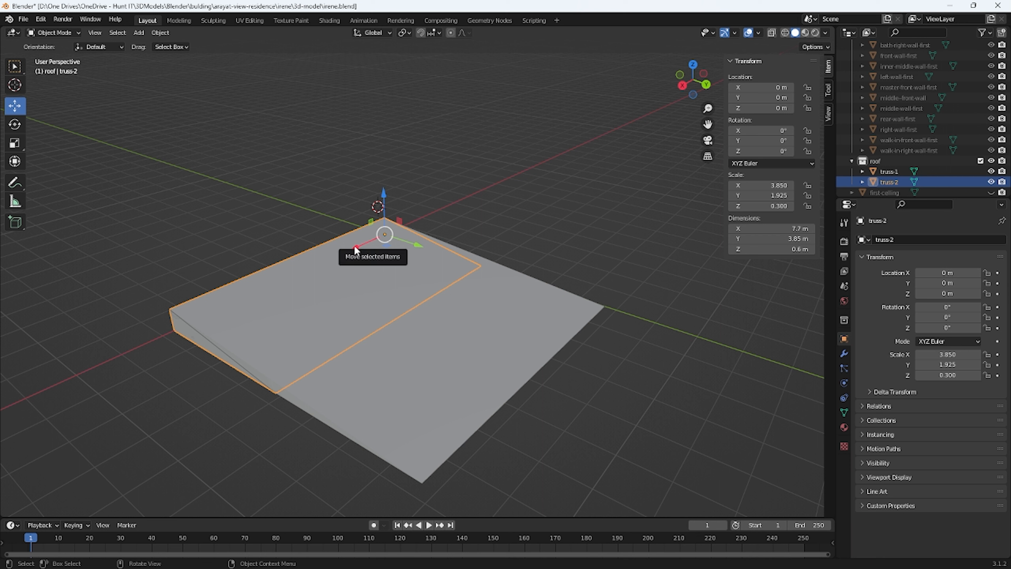
Move truss-2 along the X axis to about -8.77 m, clear of truss-1.
left_click_drag(355, 249, 417, 205)
mouse_move(417, 206)
middle_mouse_down()
mouse_move(355, 235)
mouse_move(361, 273)
mouse_move(445, 211)
mouse_move(431, 209)
middle_mouse_up()
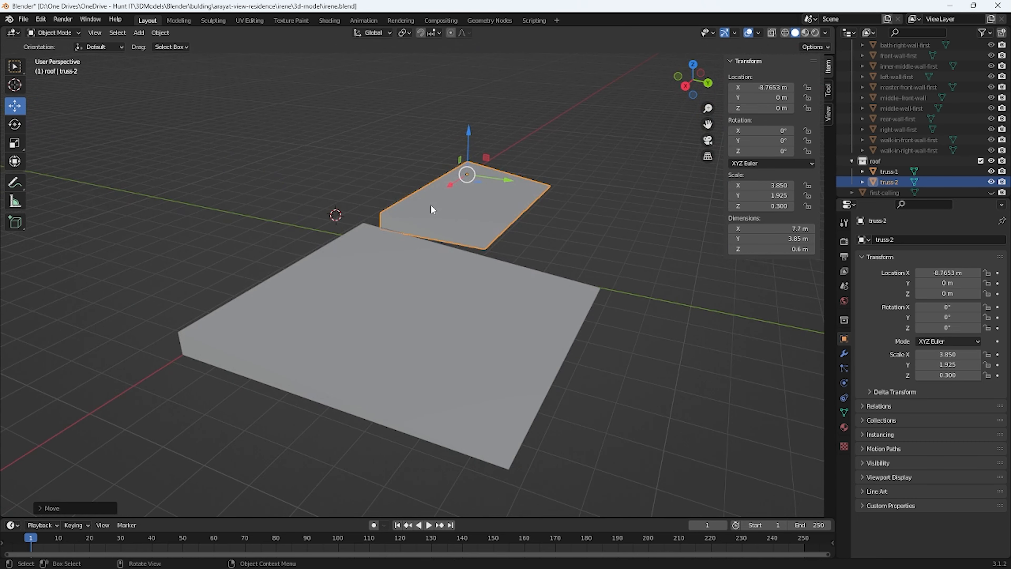
left_click(493, 343)
middle_click_drag(504, 340, 512, 269)
left_click(489, 167)
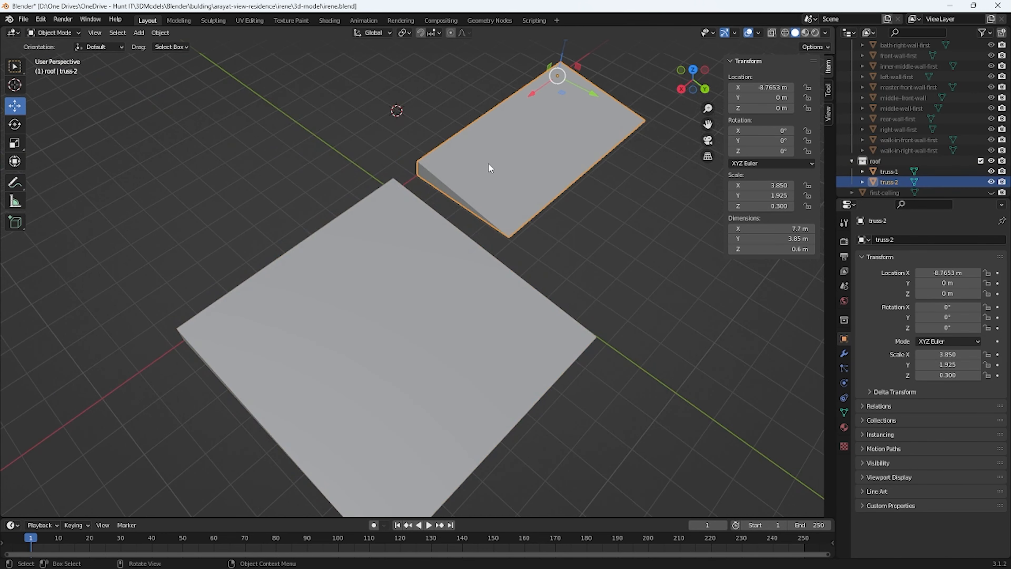
middle_click_drag(490, 167, 489, 257)
Raise truss-1 to a Z location of about 9.36 m and truss-2 to about 10.19 m.
left_click(446, 260)
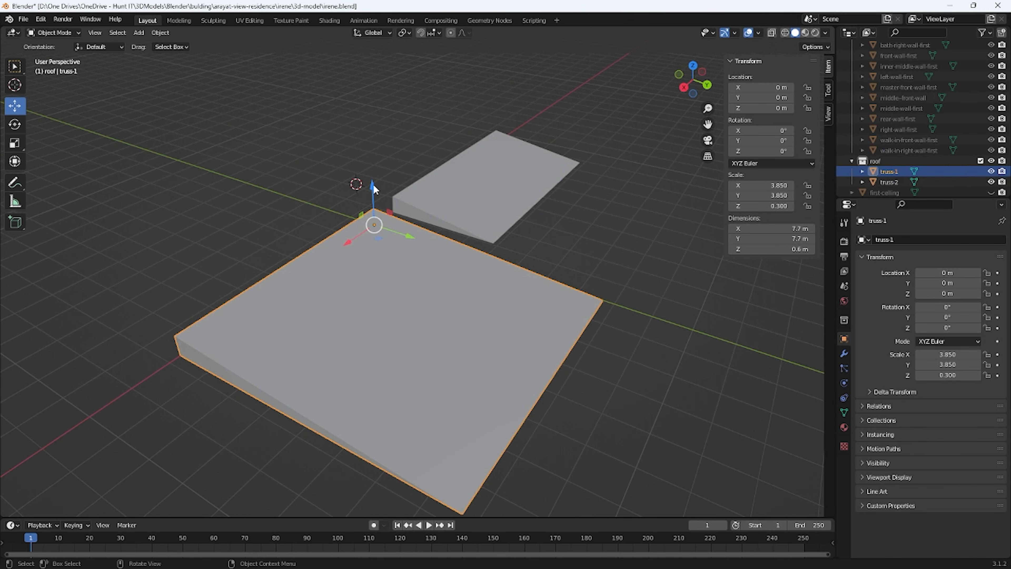
left_click_drag(372, 183, 370, 36)
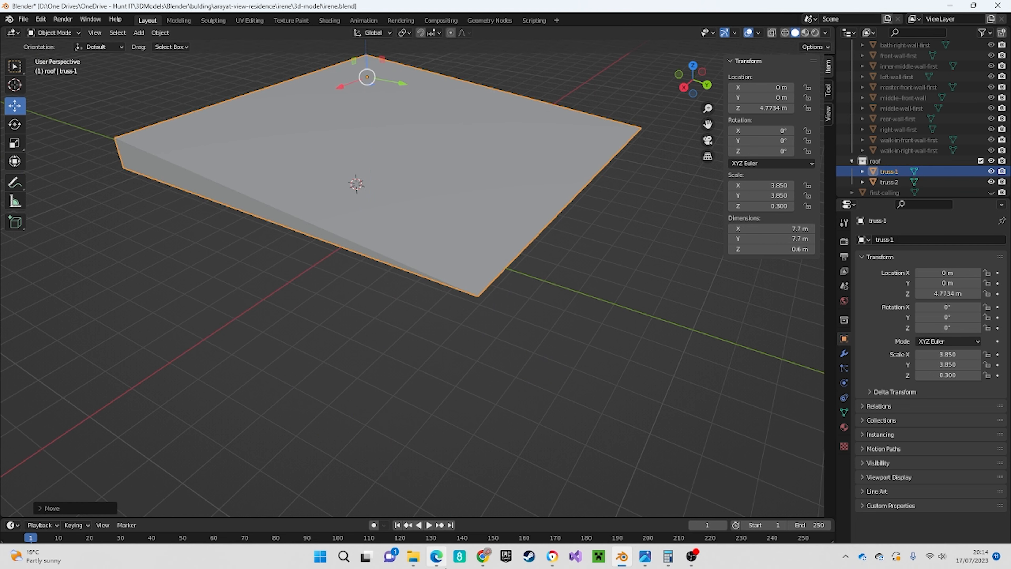
scroll(641, 316, "down", 6)
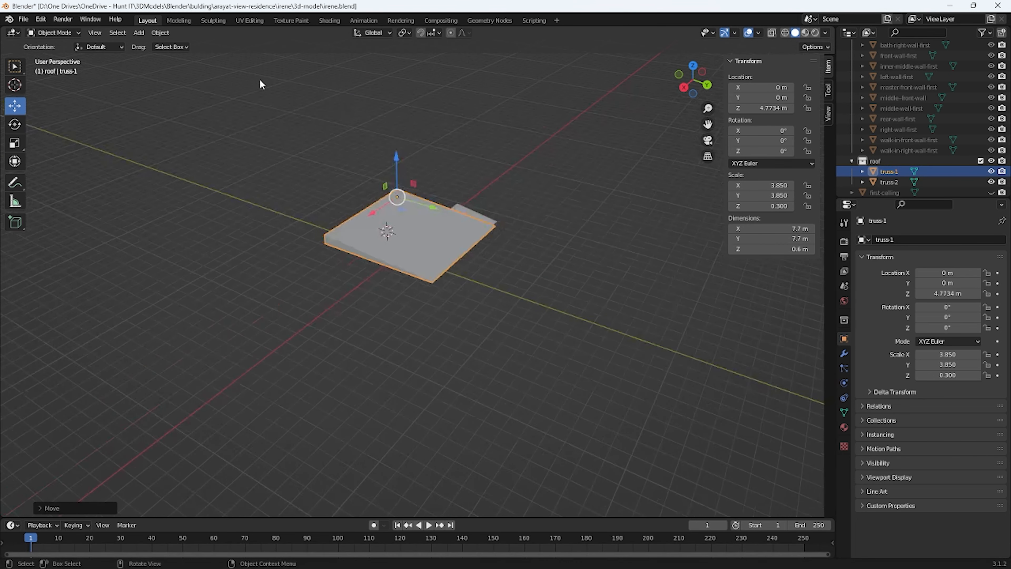
left_click_drag(397, 158, 396, 93)
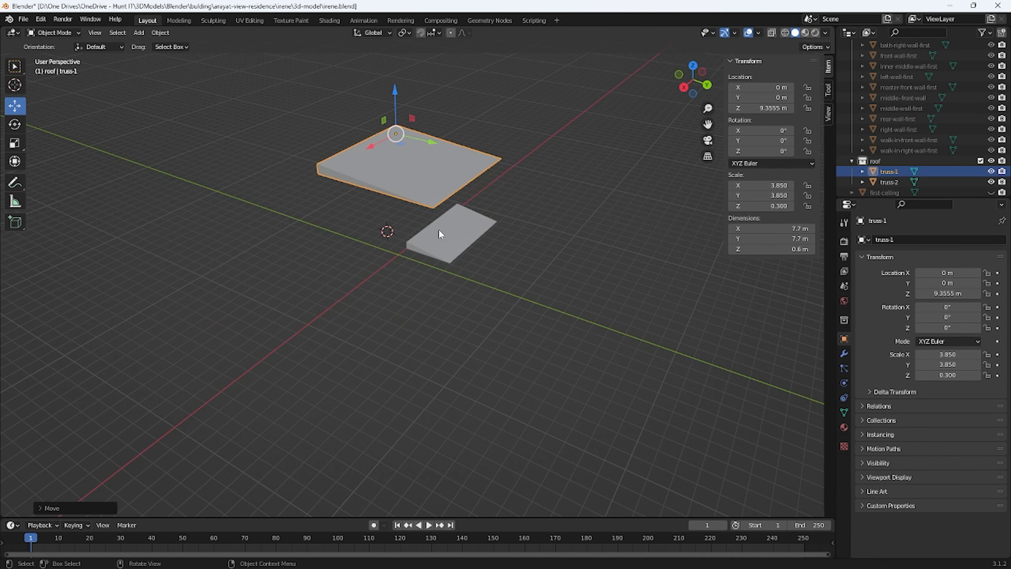
left_click(438, 230)
left_click_drag(458, 167, 462, 40)
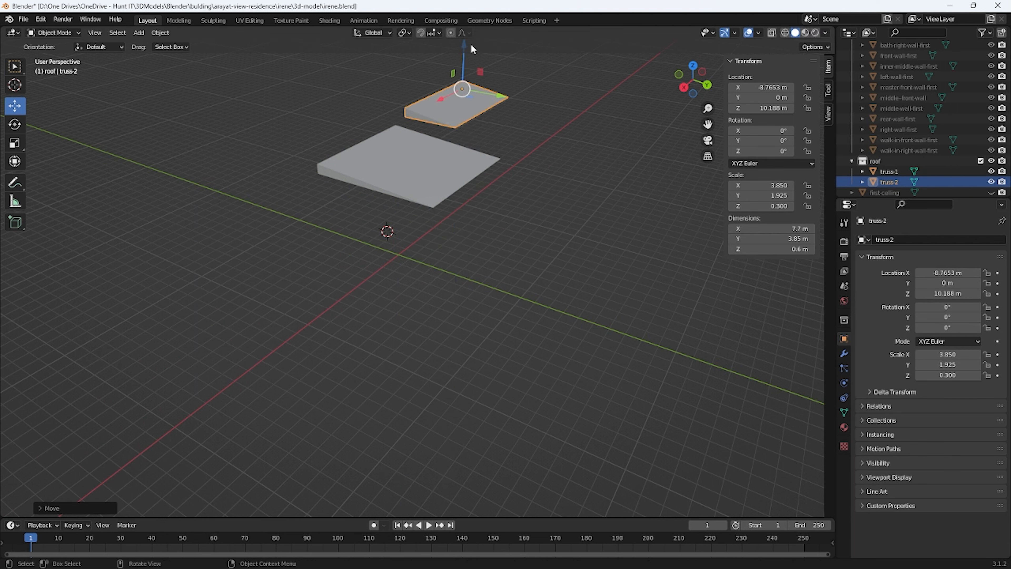
Unhide the ground and first collections to show the walls of both floors.
scroll(855, 160, "up", 10)
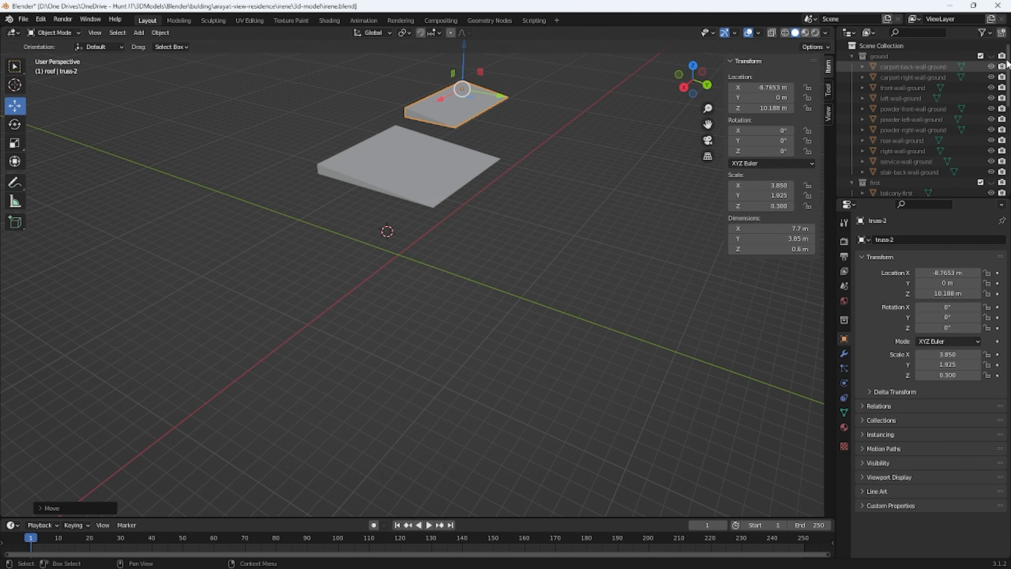
left_click(991, 56)
scroll(992, 80, "down", 5)
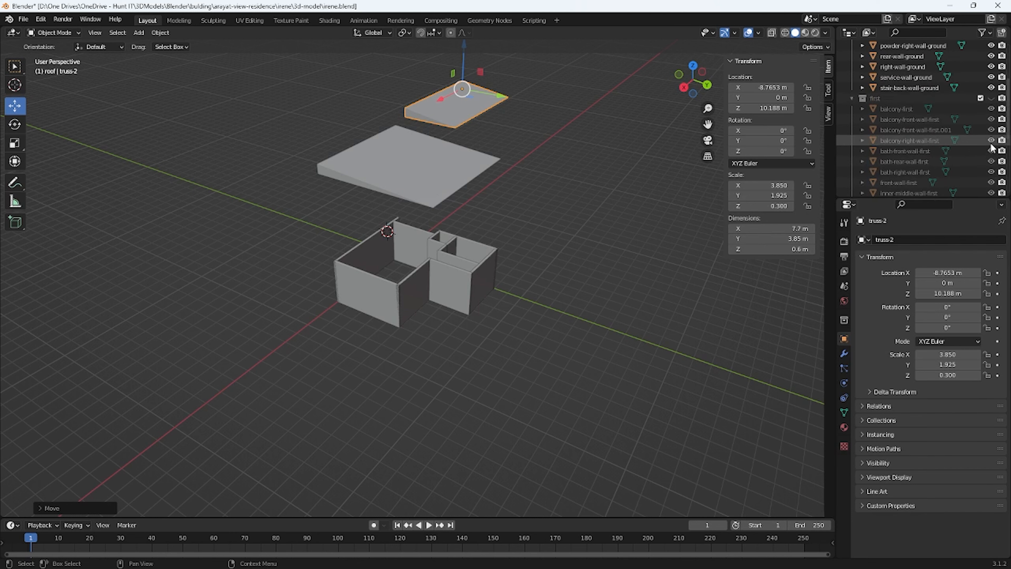
left_click(991, 98)
Lower truss-1 onto the first-floor walls, to a Z location of about 7.73 m.
scroll(626, 230, "up", 8)
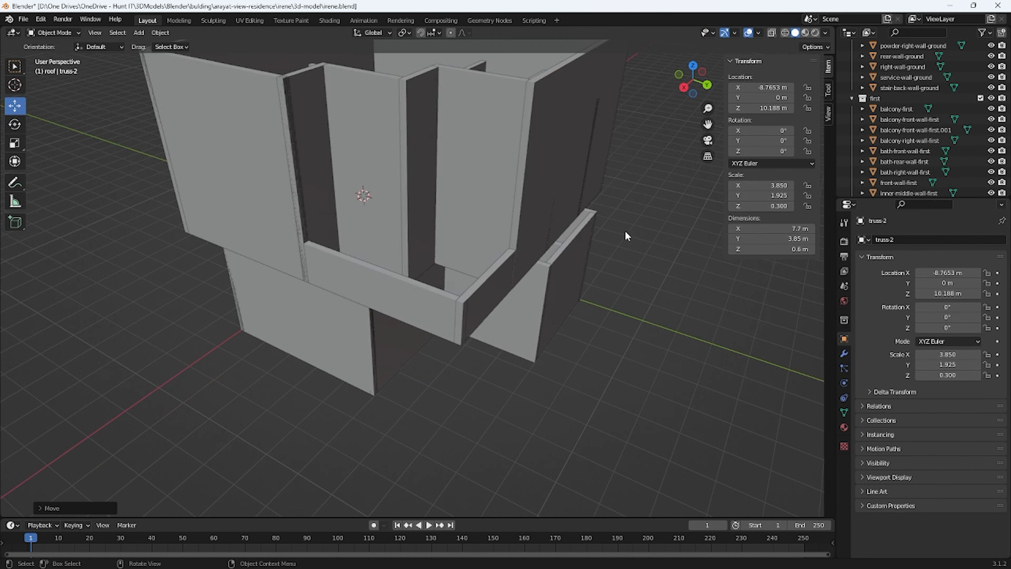
middle_click_drag(570, 159, 515, 170)
middle_click_drag(531, 134, 491, 266)
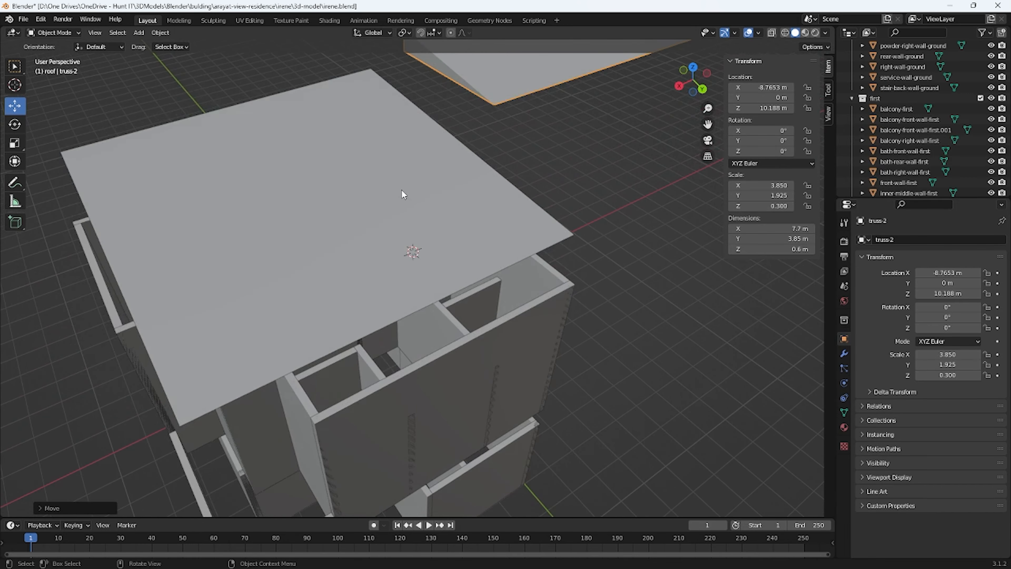
left_click(402, 189)
middle_click_drag(378, 102, 374, 125)
left_click_drag(362, 113, 374, 154)
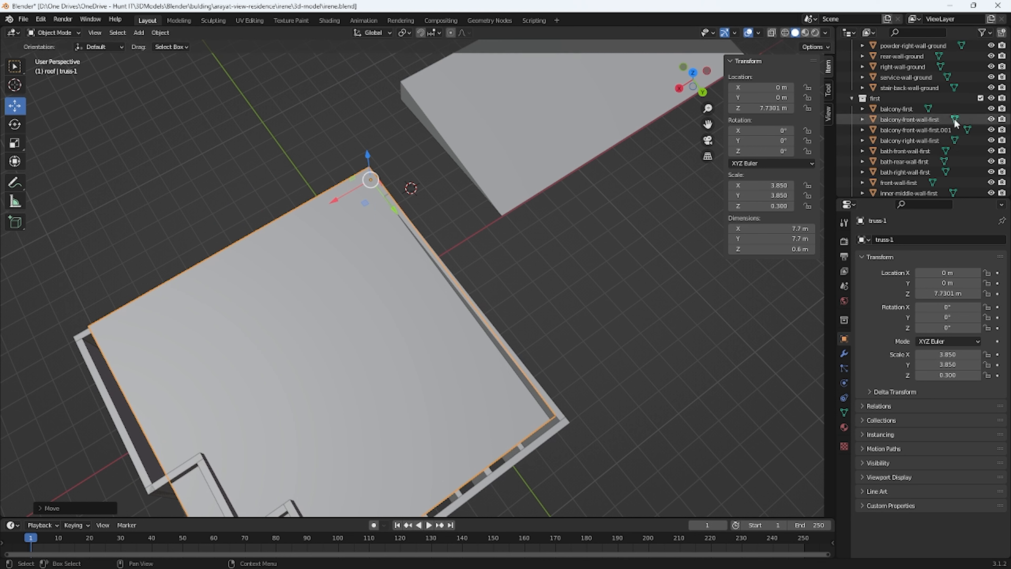
Unhide the first-ceiling object and select it beneath truss-1.
scroll(953, 141, "down", 5)
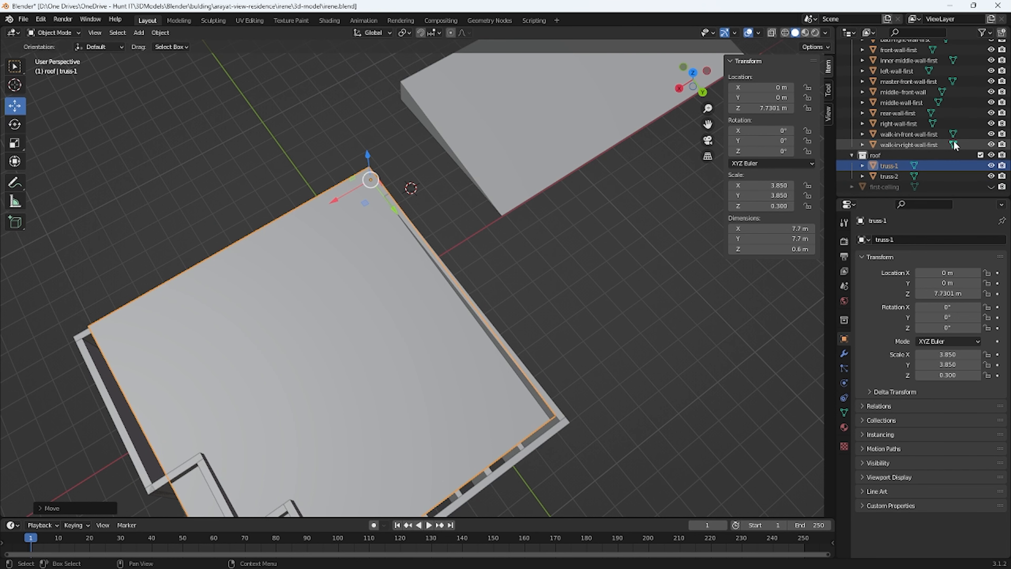
left_click(991, 186)
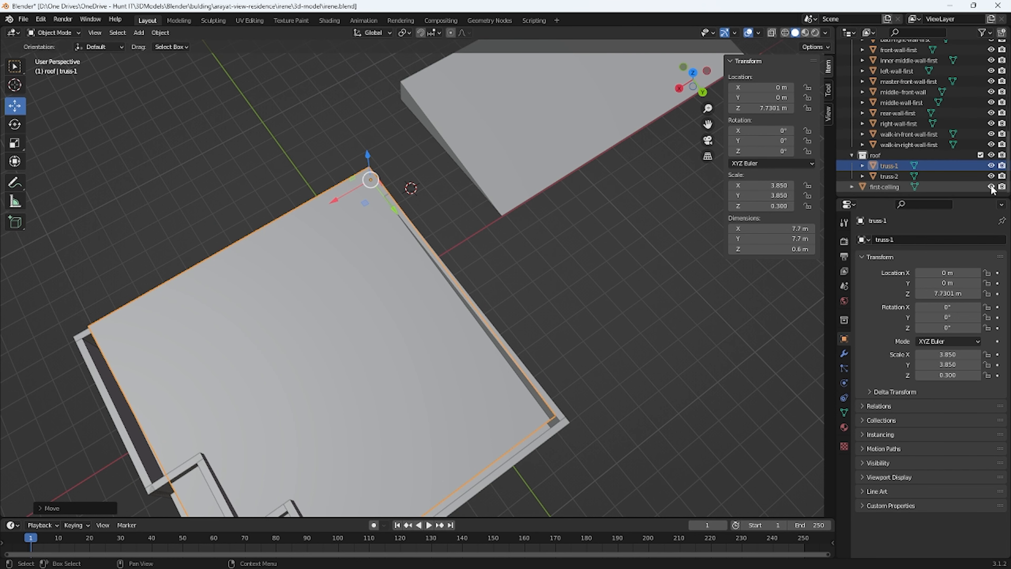
middle_click_drag(514, 298, 525, 283)
left_click(404, 309)
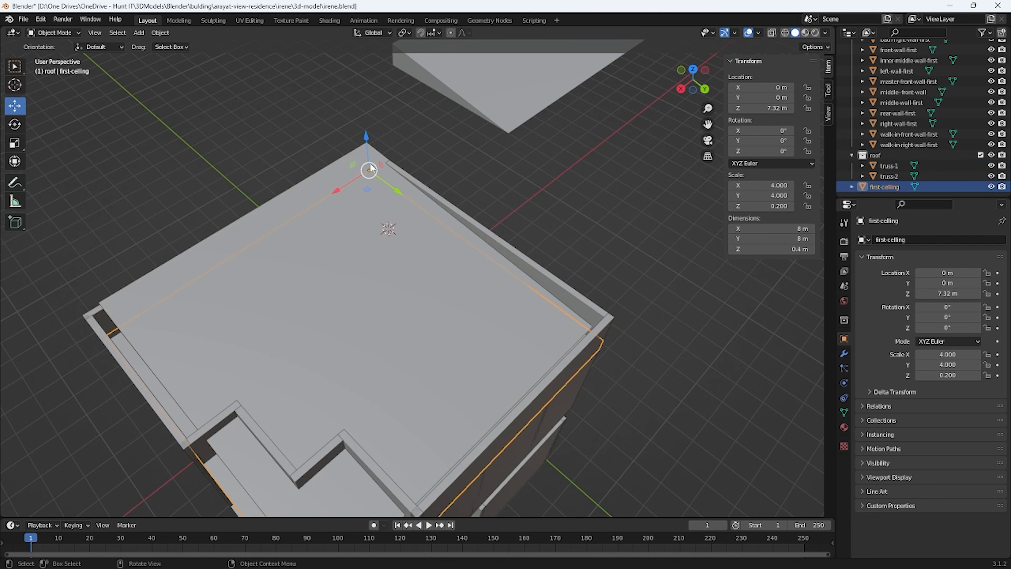
Lower truss-1 toward the ceiling slab, to a Z location of about 7.4 m.
mouse_move(366, 141)
left_mouse_down()
mouse_move(370, 98)
mouse_move(356, 174)
mouse_move(364, 133)
left_mouse_up()
left_click(312, 188)
left_click(457, 155)
scroll(457, 155, "up", 3)
middle_click_drag(457, 154, 361, 263)
left_click(276, 402)
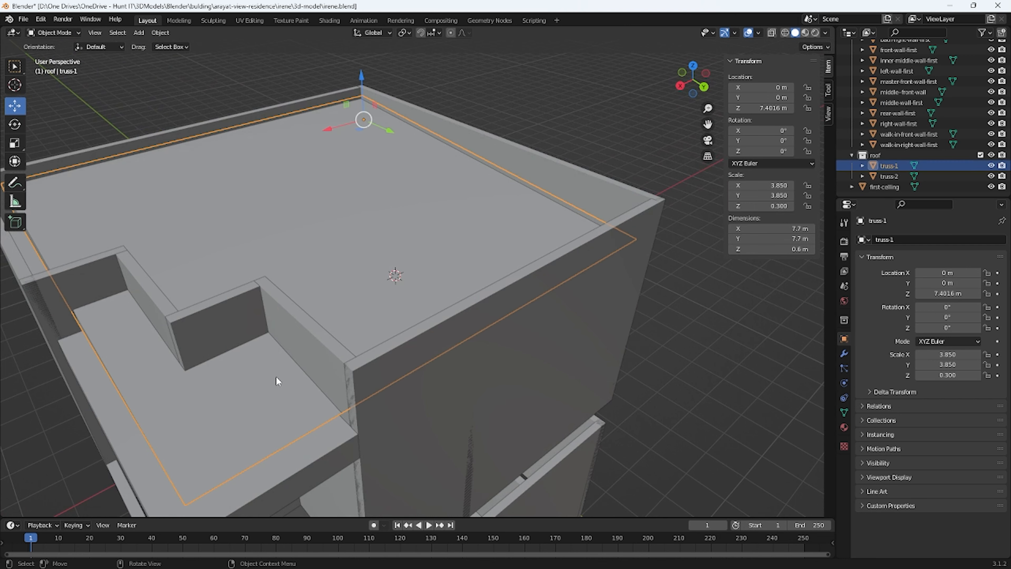
Set the X dimension of truss-1 to 5.7 m.
scroll(277, 387, "up", 5)
scroll(560, 275, "down", 3)
middle_click_drag(560, 275, 410, 156)
mouse_move(354, 127)
middle_mouse_down()
mouse_move(369, 178)
mouse_move(359, 133)
middle_mouse_up()
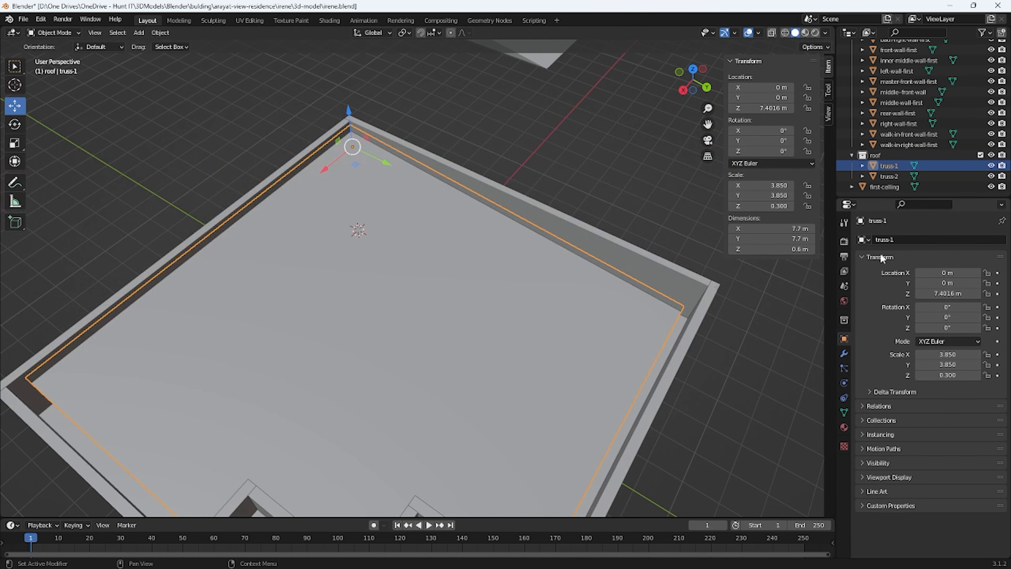
left_click_drag(792, 238, 738, 228)
key("ctrl+z")
middle_click_drag(563, 278, 538, 270)
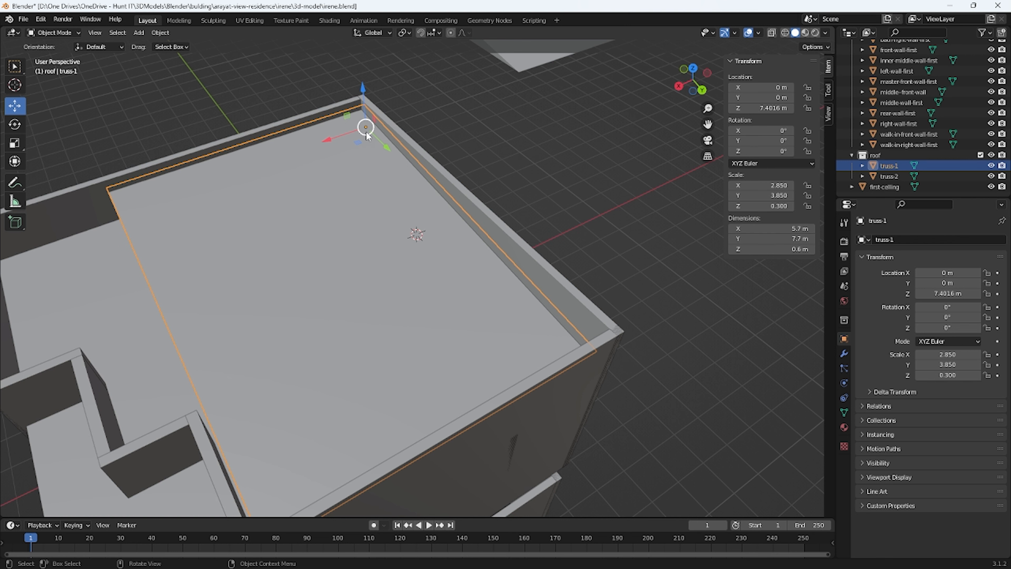
Set the X and Y location of truss-1 to 0.15 m so it is offset from the outer wall corner.
left_click_drag(330, 144, 326, 144)
left_click(768, 87)
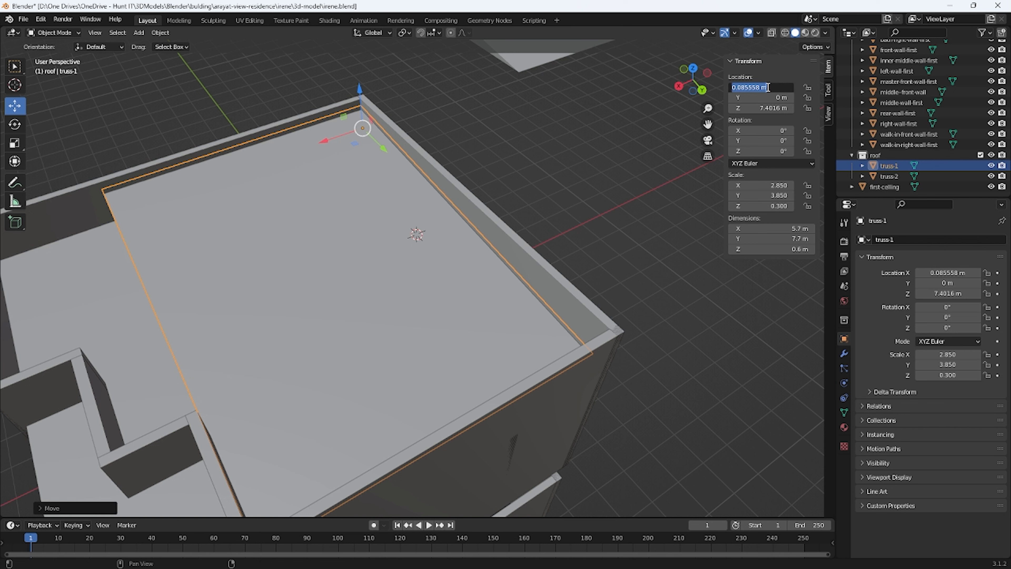
key("BackSpace")
type(".15")
key("Return")
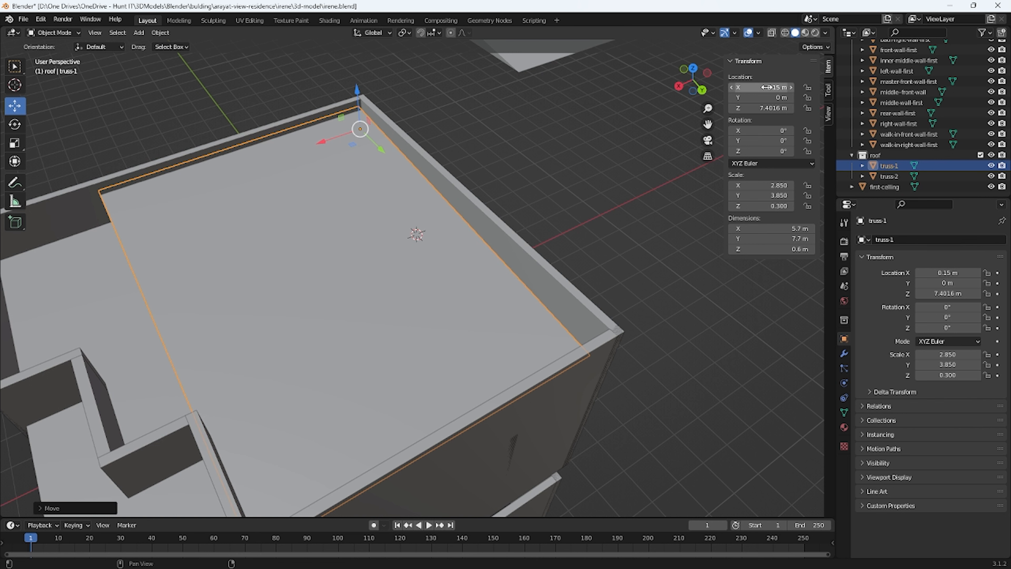
left_click(770, 98)
type(".1")
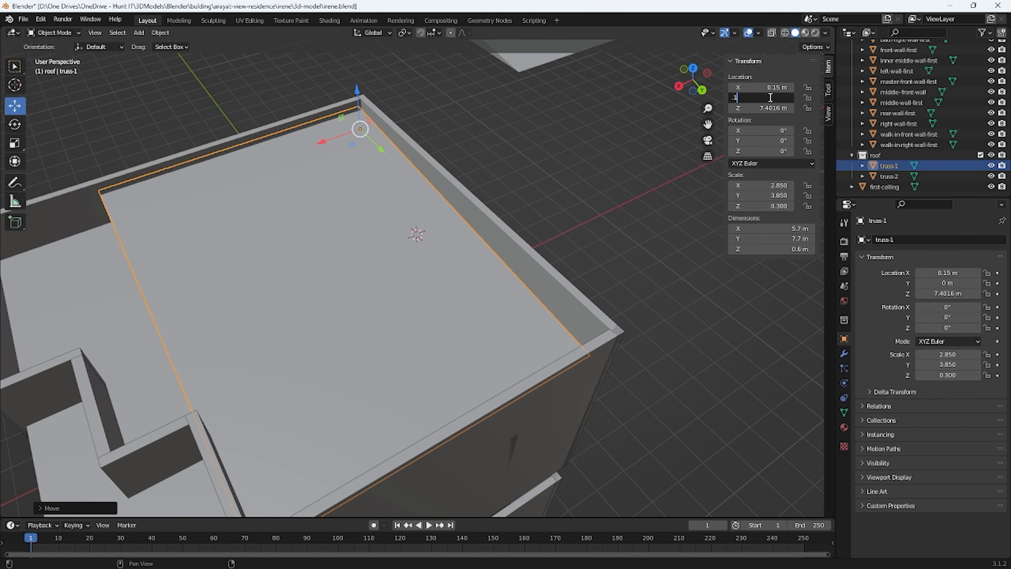
type("5")
key("Return")
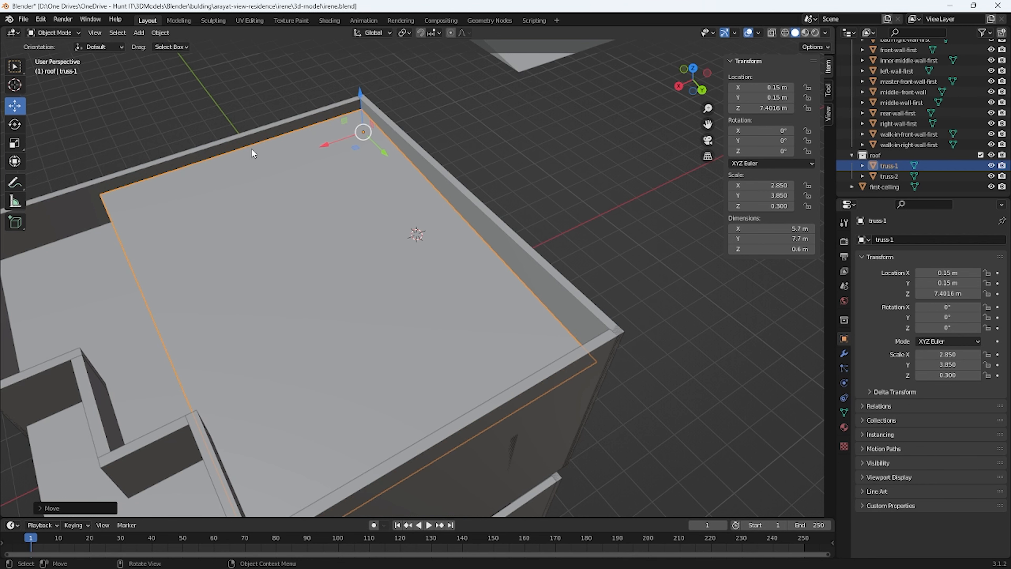
Examine how truss-1 fits against the rear wall and the other surrounding first-floor walls.
middle_click_drag(252, 153, 354, 258)
left_click(525, 234)
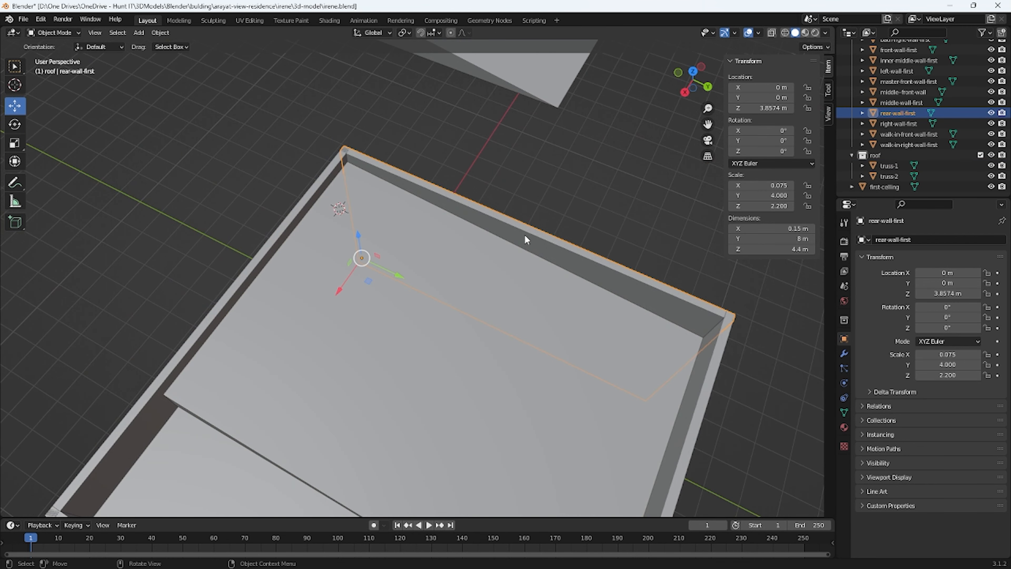
left_click(605, 397)
middle_click_drag(607, 393, 598, 462)
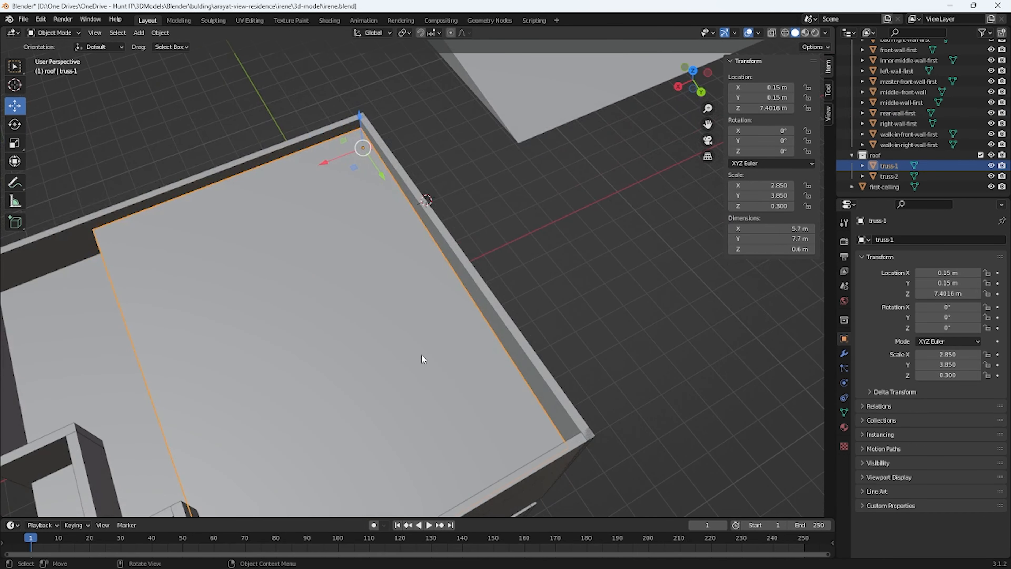
middle_click_drag(422, 358, 385, 326)
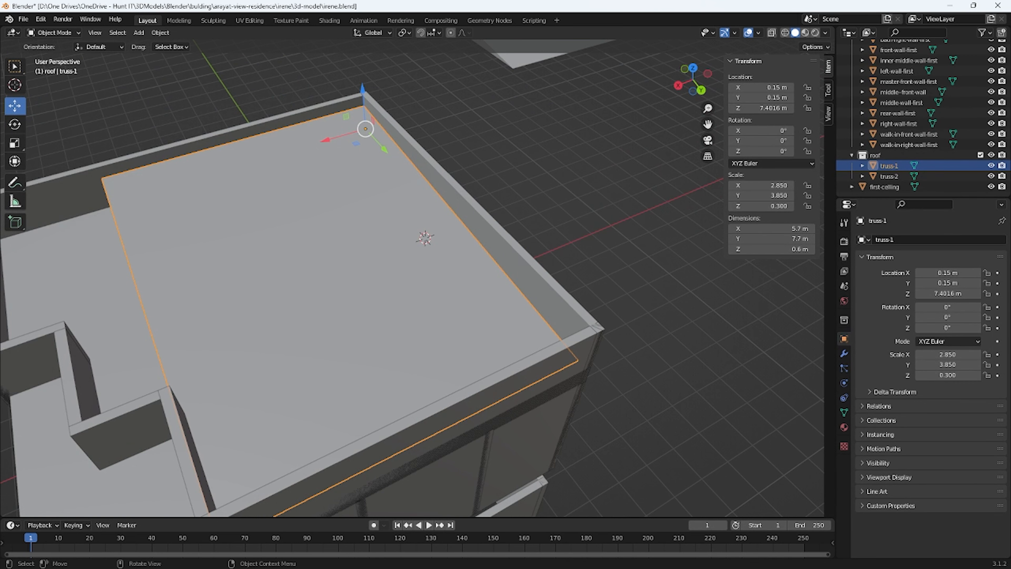
middle_click_drag(119, 250, 127, 254)
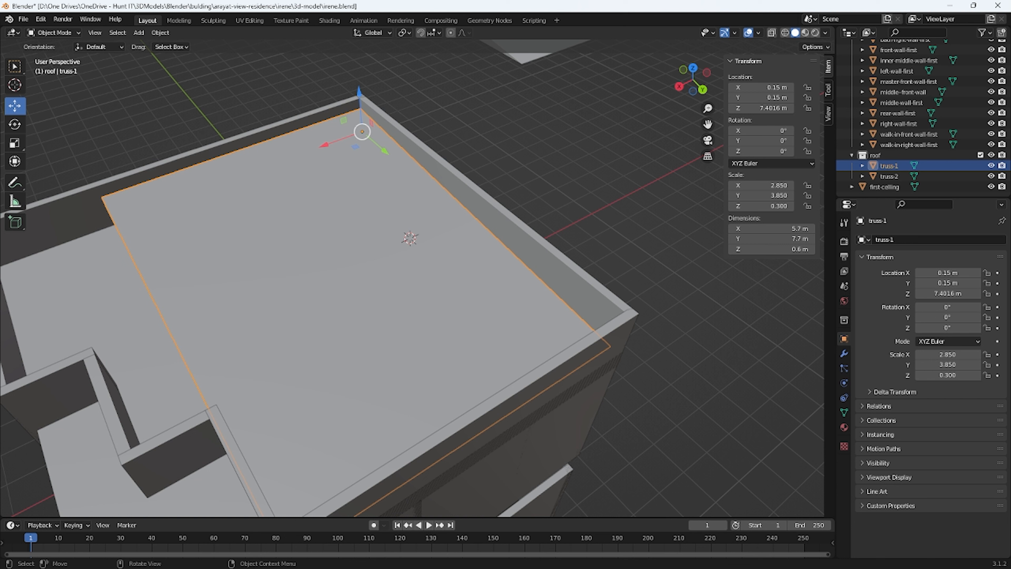
left_click(277, 281)
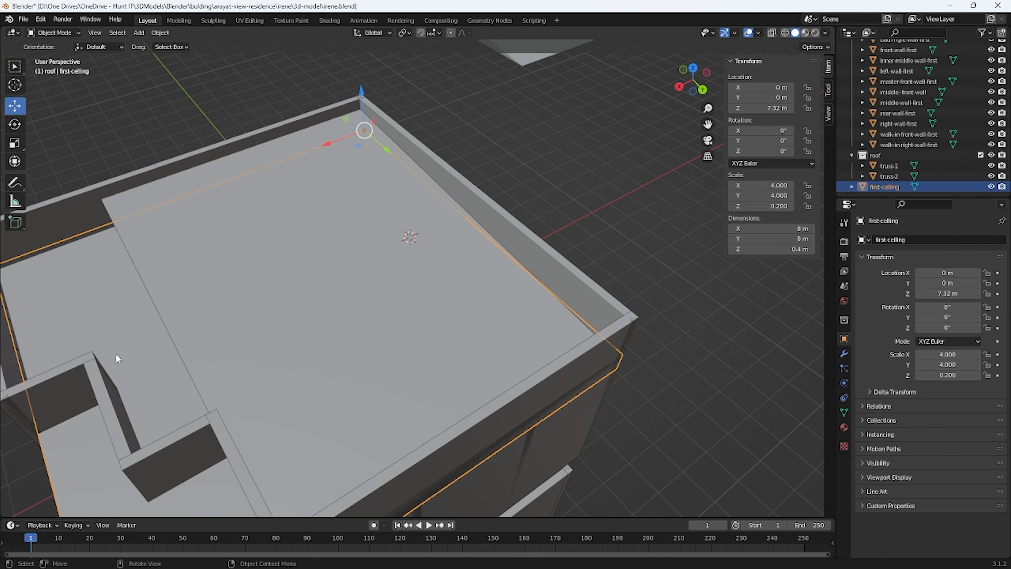
left_click(191, 284)
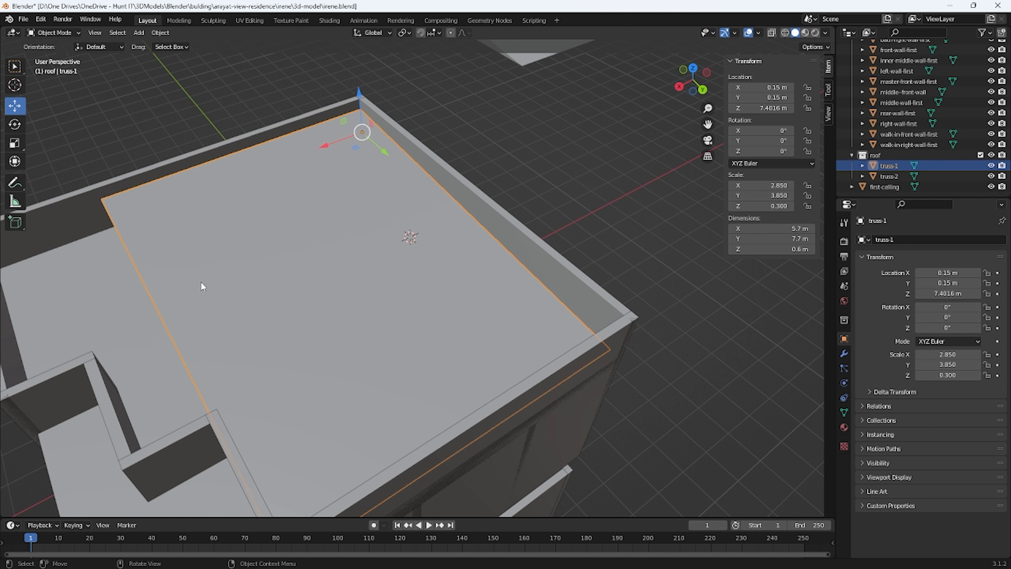
left_click(197, 285)
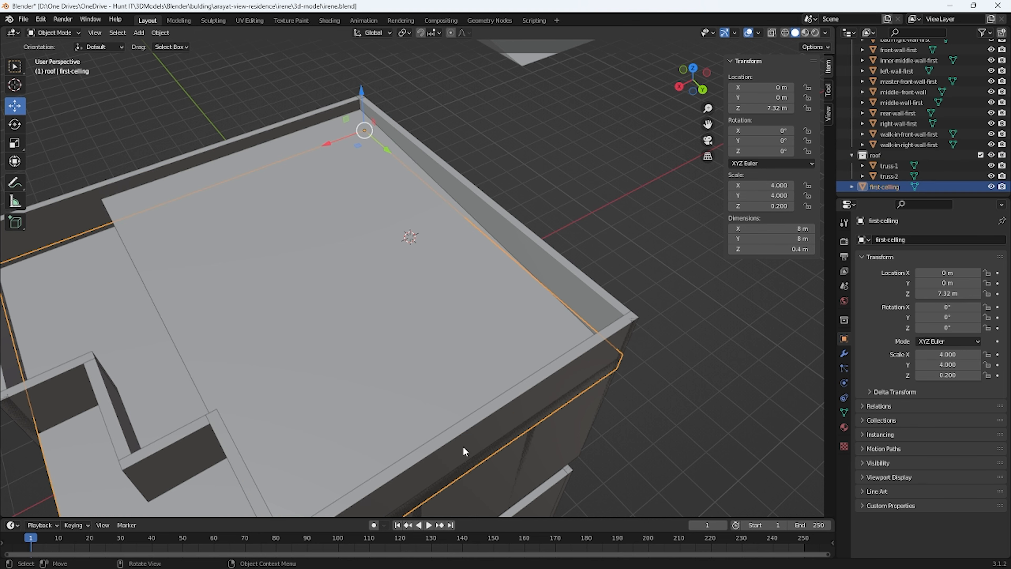
middle_click_drag(372, 270, 389, 271)
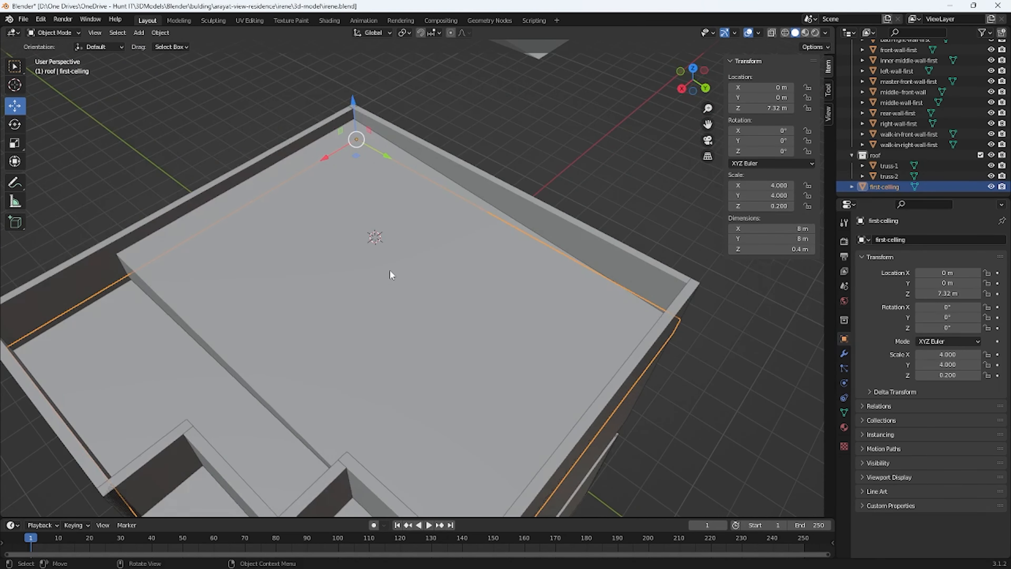
Move truss-2 over the house and lower it into the roof area, to about X 0.5 m and Z 7.02 m.
scroll(467, 126, "down", 4)
left_click(482, 134)
left_click_drag(484, 80, 355, 180)
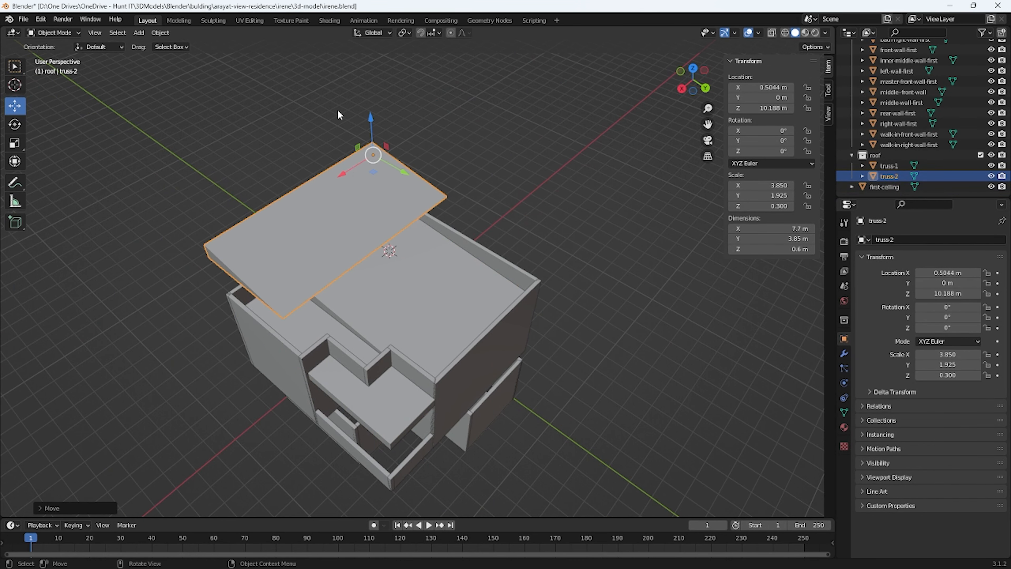
left_click_drag(374, 115, 380, 187)
Set the Z location of truss-1 to exactly 7.4 m.
left_click(438, 284)
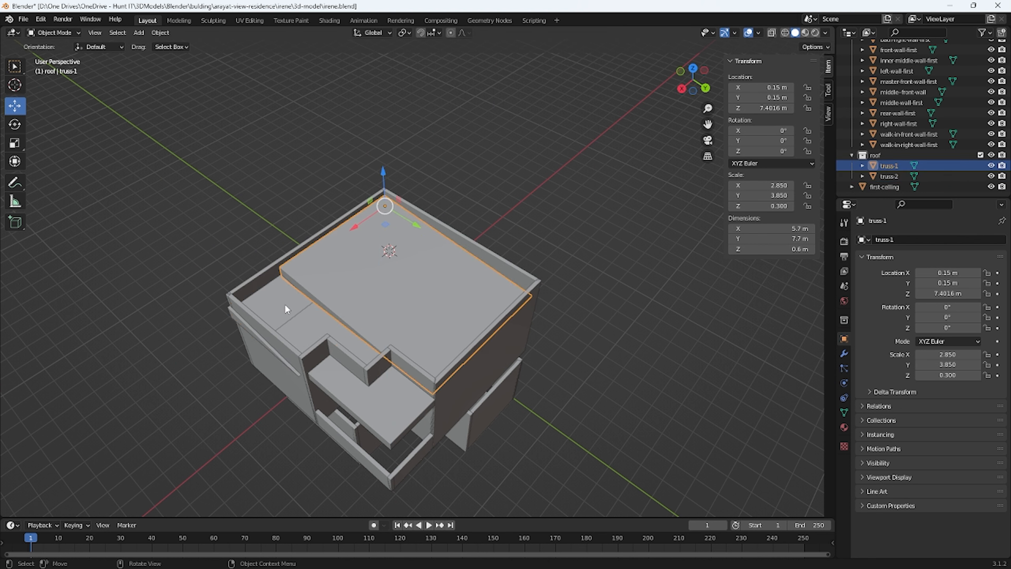
double_click(760, 108)
type("7.4")
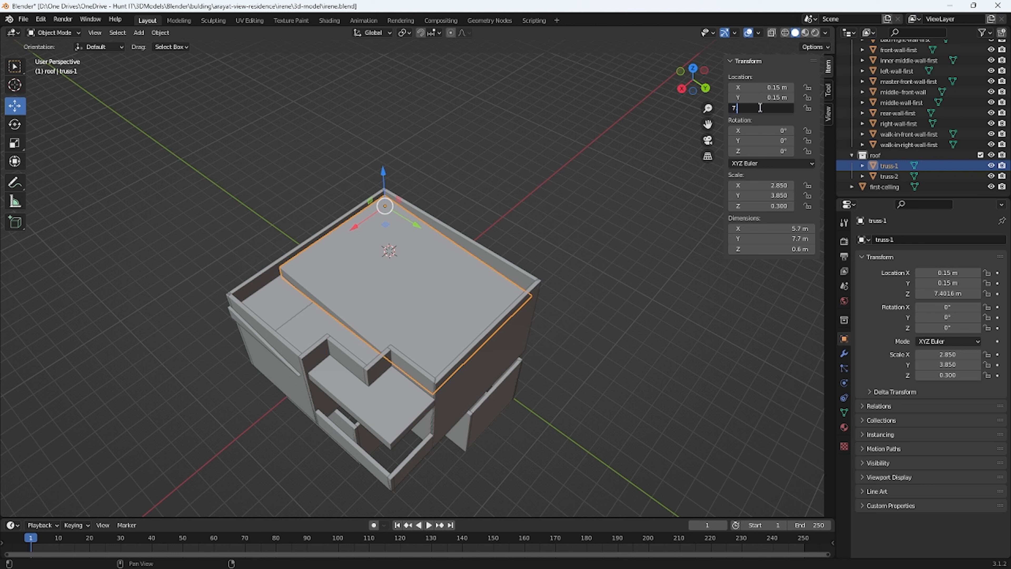
key("Return")
Set the Z location of truss-2 to 7.1 m.
left_click(270, 304)
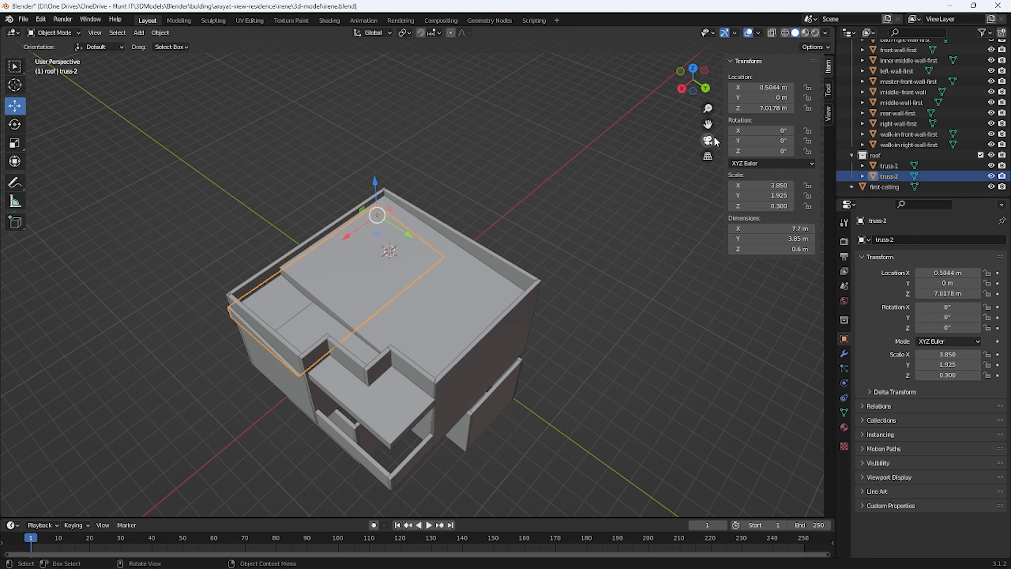
double_click(759, 107)
type("7.1")
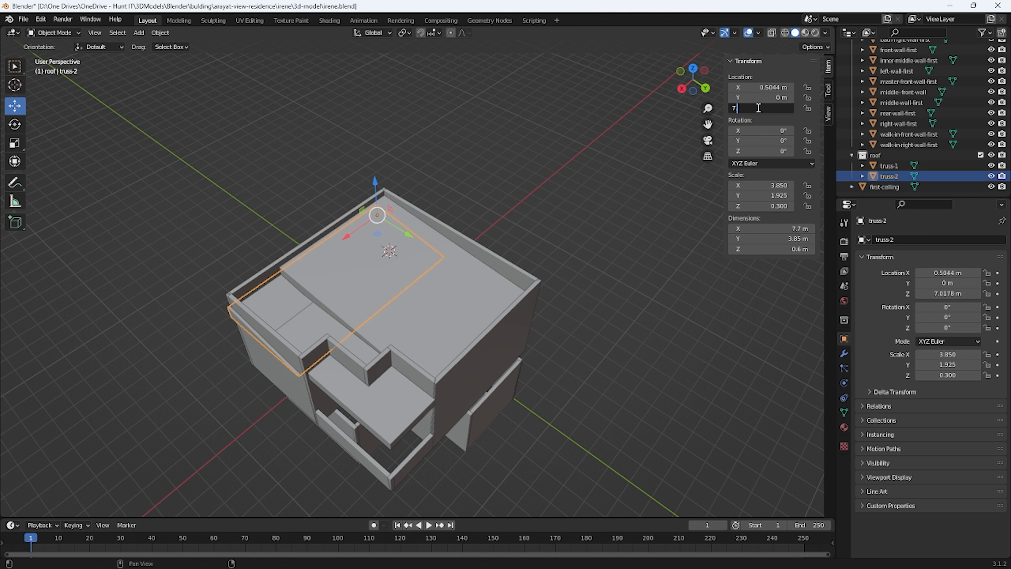
key("Return")
scroll(414, 234, "up", 3)
middle_click_drag(414, 233, 457, 229)
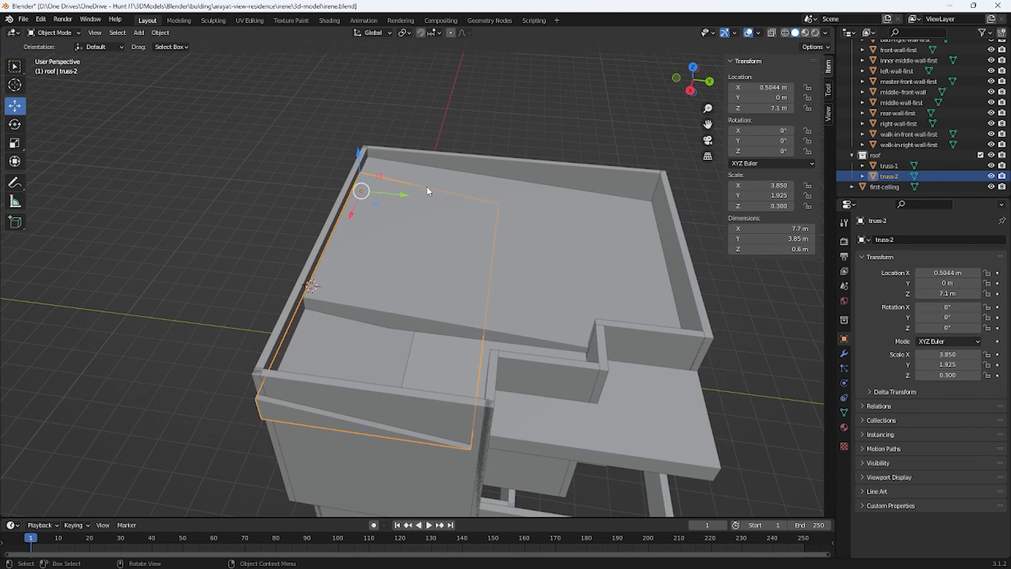
Raise truss-2 to a Z location of 7.4 m, matching the height of truss-1.
left_click(535, 275)
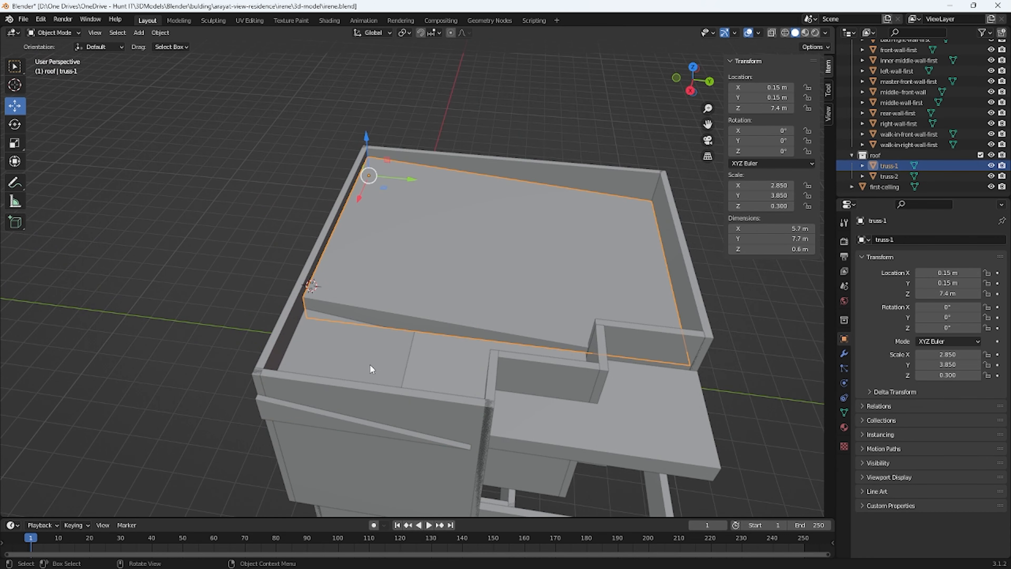
left_click(348, 356)
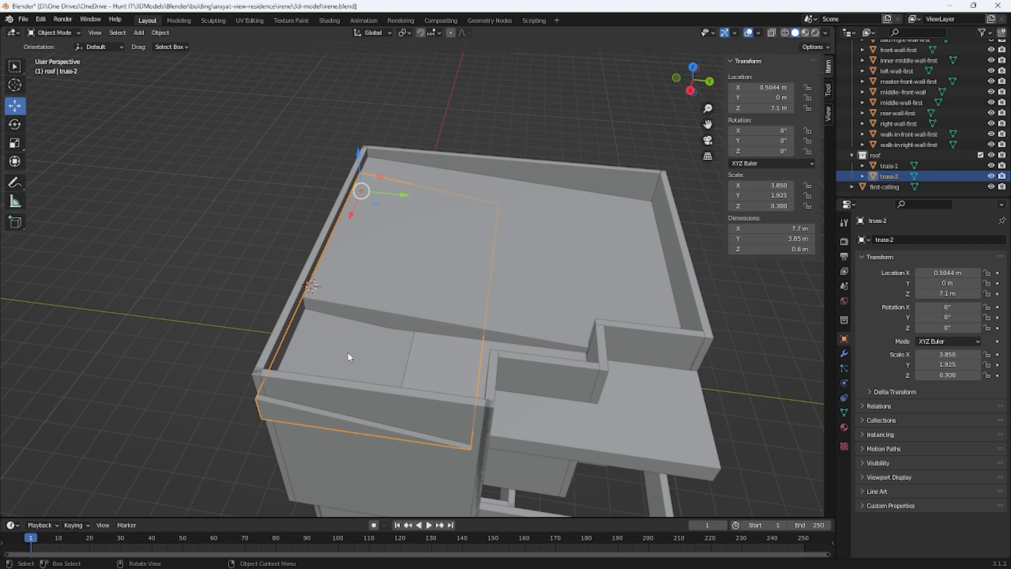
left_click(762, 108)
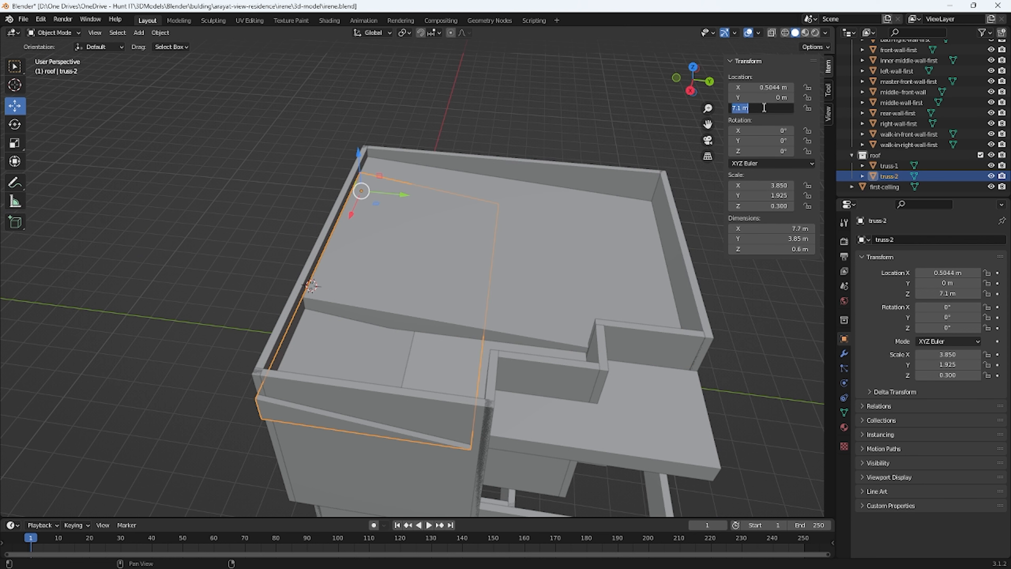
type("7.4")
key("Return")
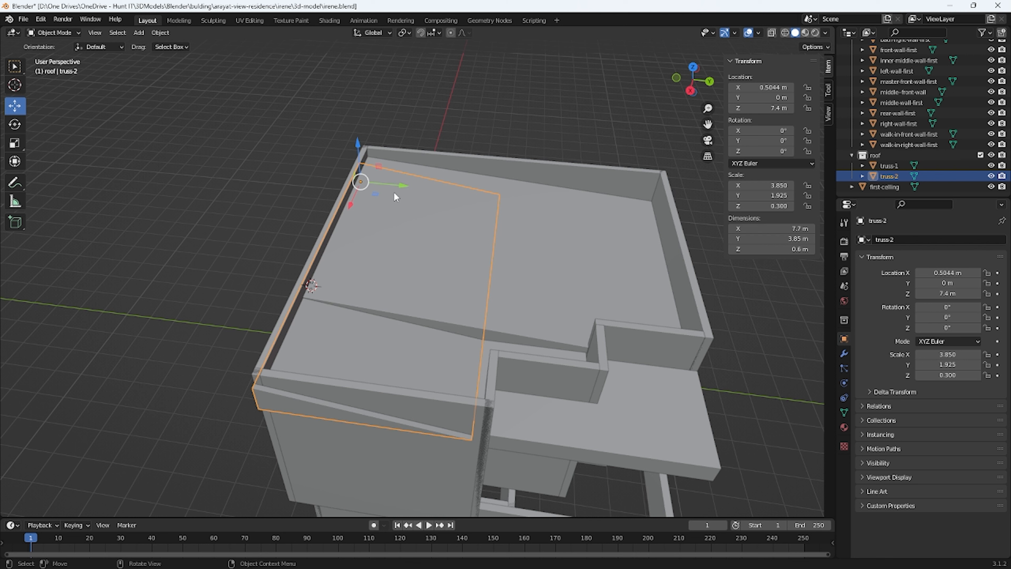
left_click(769, 239)
mouse_move(775, 239)
left_mouse_down()
mouse_move(737, 239)
mouse_move(800, 239)
mouse_move(781, 239)
left_mouse_up()
key("ctrl+z")
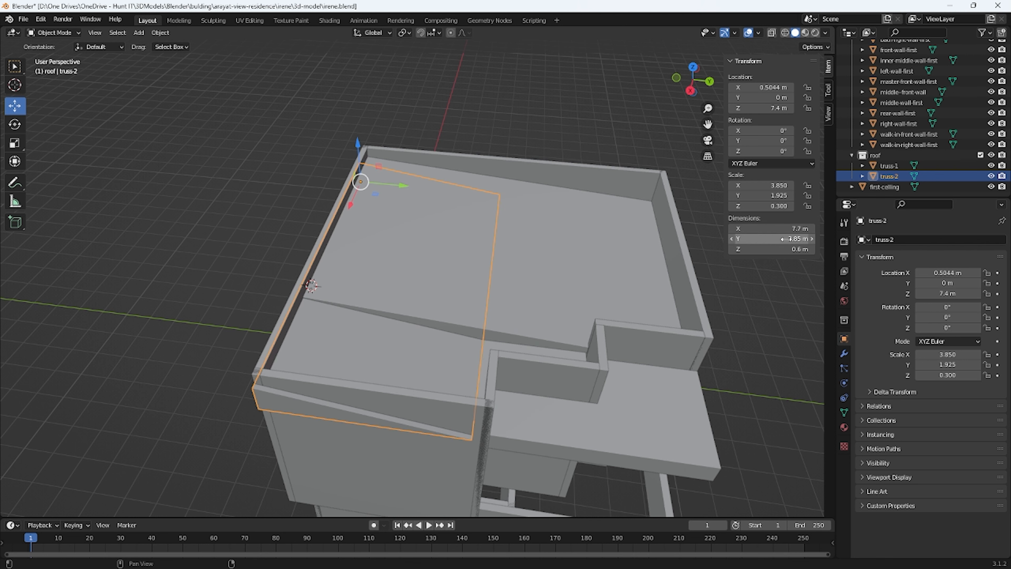
Reduce the X dimension of truss-2 to 0.9 m and move it along X to about 7.02 m, beside the end wall.
left_click_drag(789, 230, 758, 230)
left_click_drag(771, 229, 704, 230)
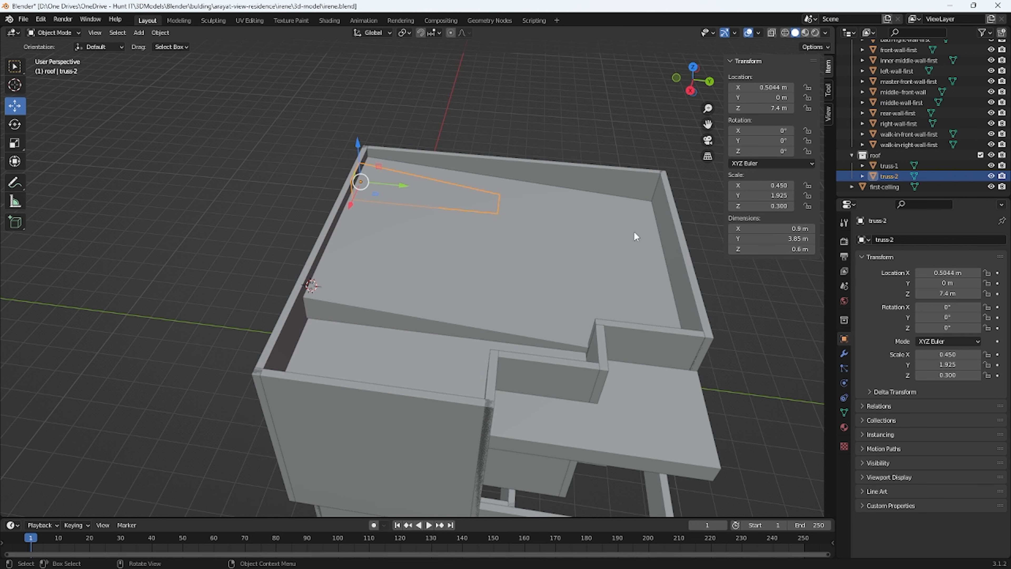
left_click_drag(346, 204, 297, 346)
middle_click_drag(297, 350, 262, 395)
scroll(217, 379, "up", 3)
scroll(223, 379, "up", 2)
scroll(237, 384, "down", 5)
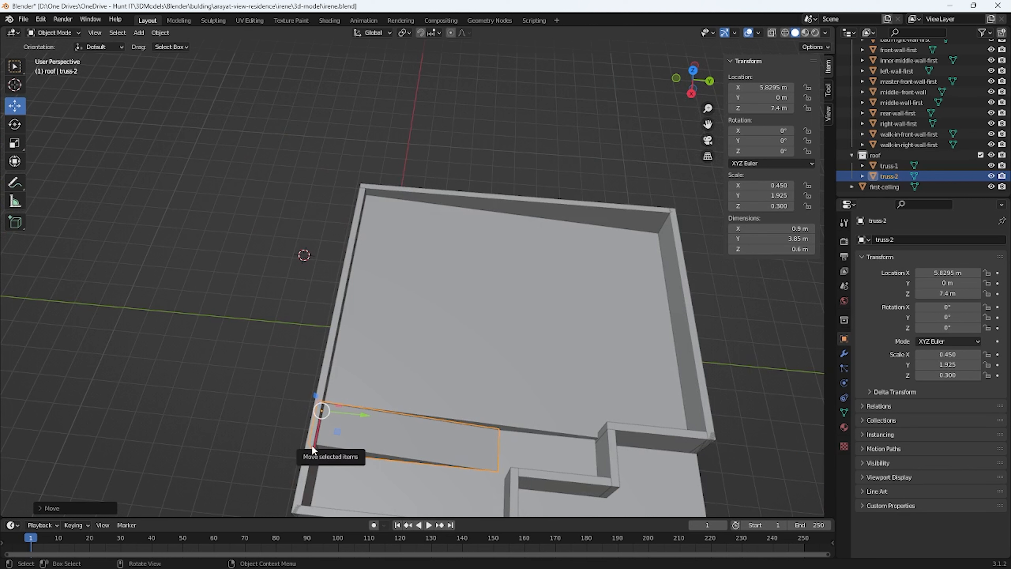
left_click_drag(311, 445, 302, 506)
Set the location of truss-2 to 0.15 m in Y and 7 m in X.
left_click(767, 97)
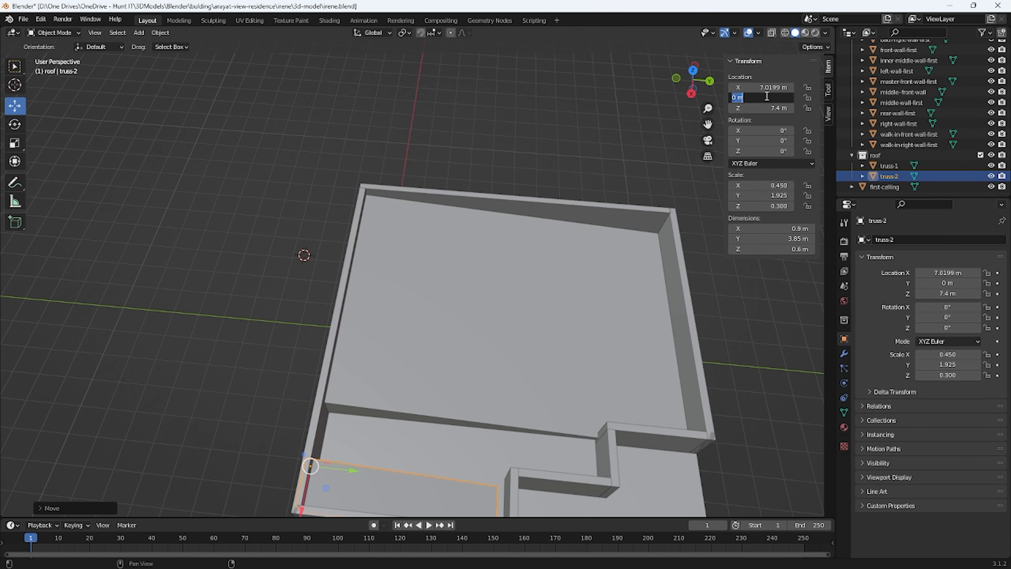
type(".15")
key("Return")
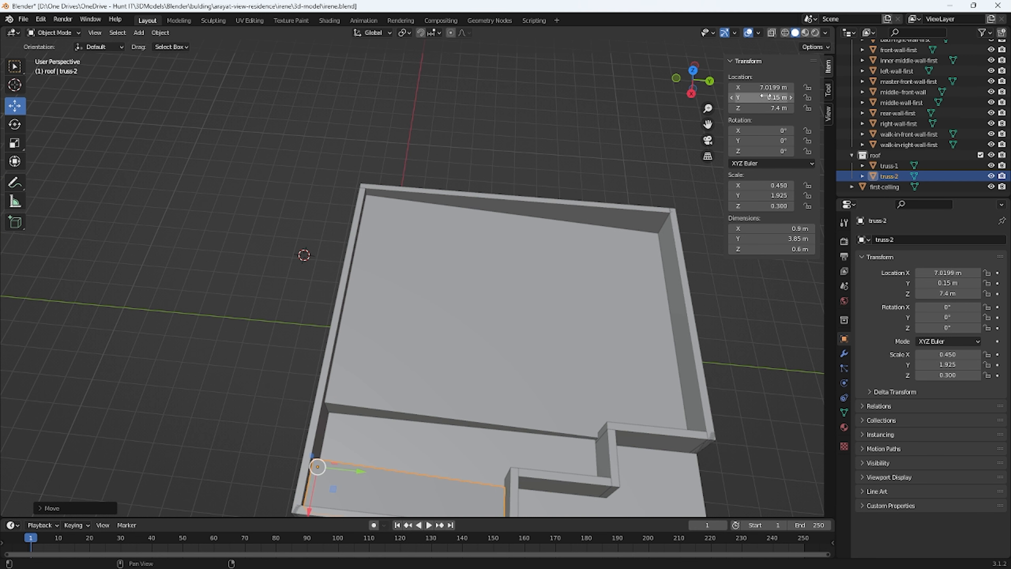
middle_click_drag(544, 235, 202, 365)
left_click_drag(96, 318, 104, 321)
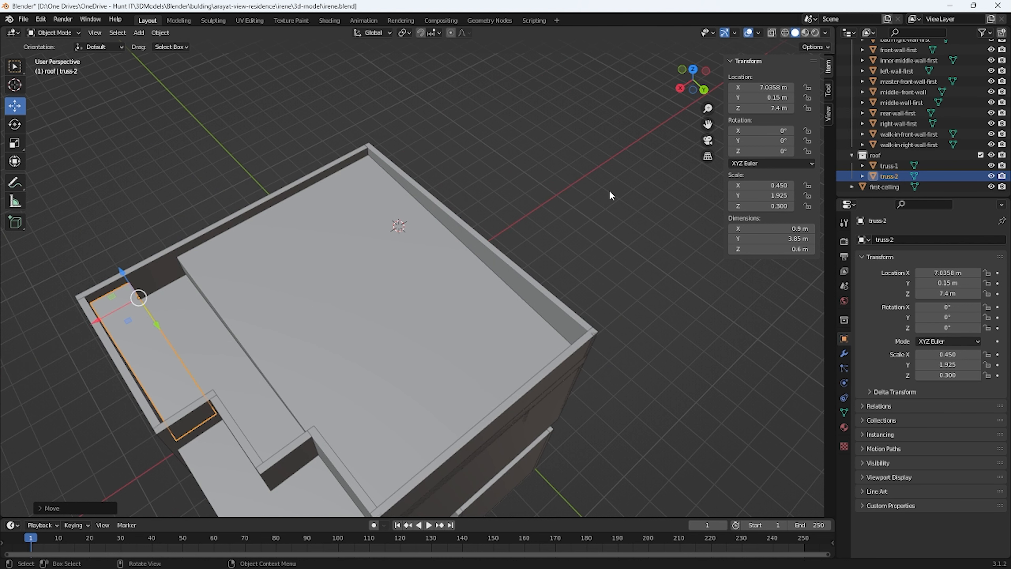
left_click(772, 86)
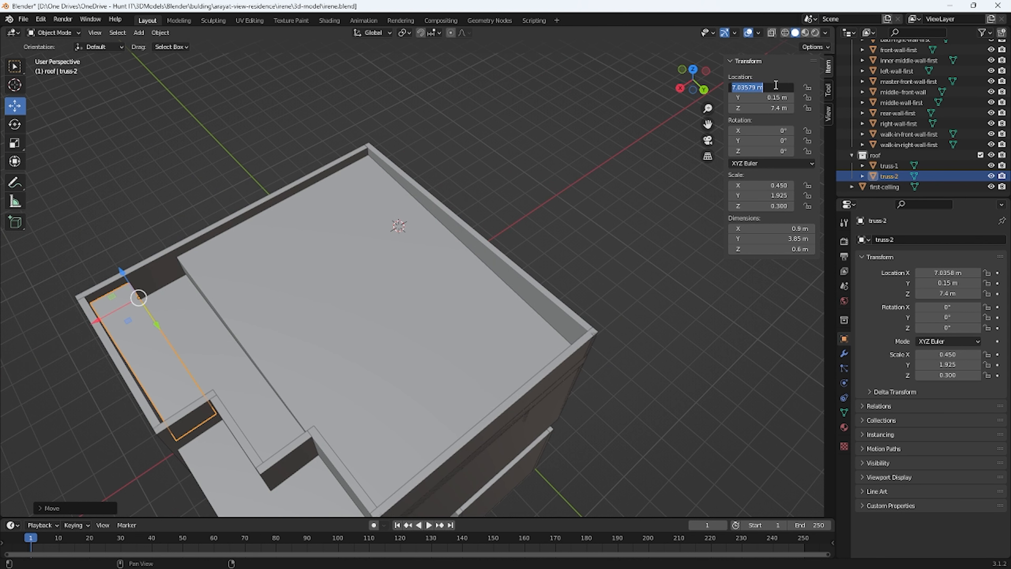
type("7")
key("Return")
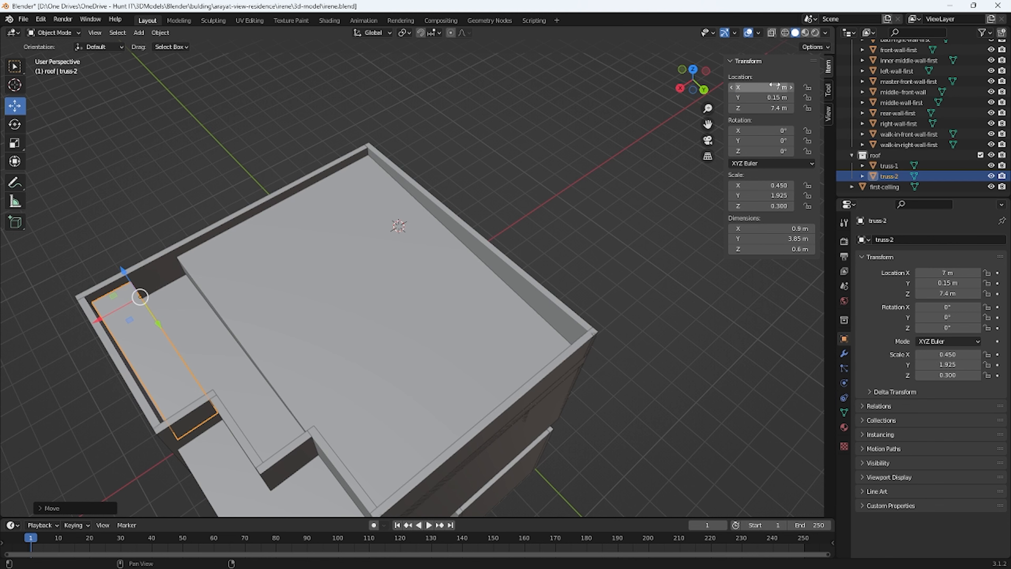
Nudge truss-2 in small increments toward the end wall to an X location of 7.05 m.
scroll(148, 320, "up", 6)
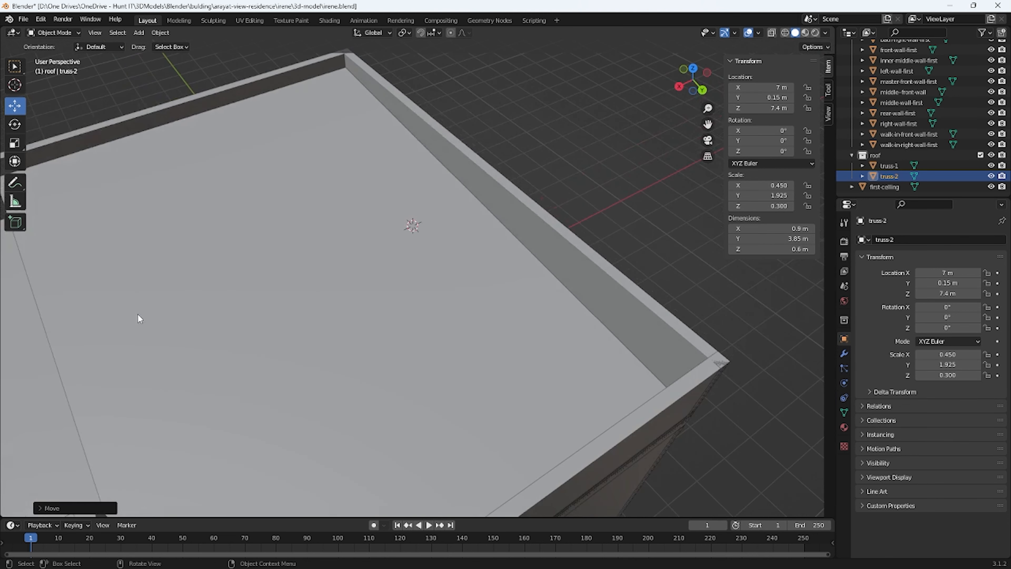
scroll(211, 315, "down", 2)
left_click(95, 145)
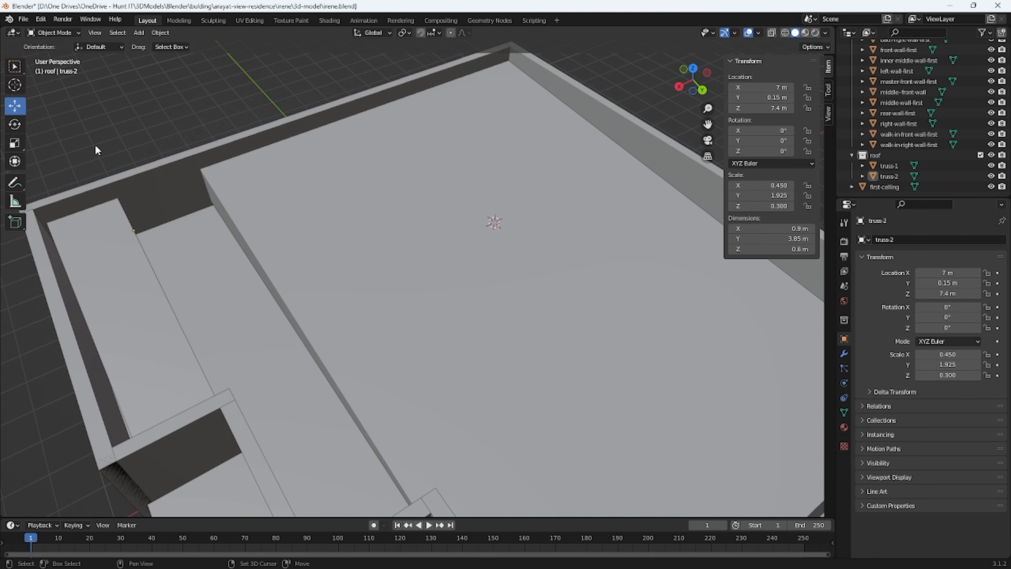
middle_click_drag(95, 145, 133, 136, "shift")
left_click(167, 282)
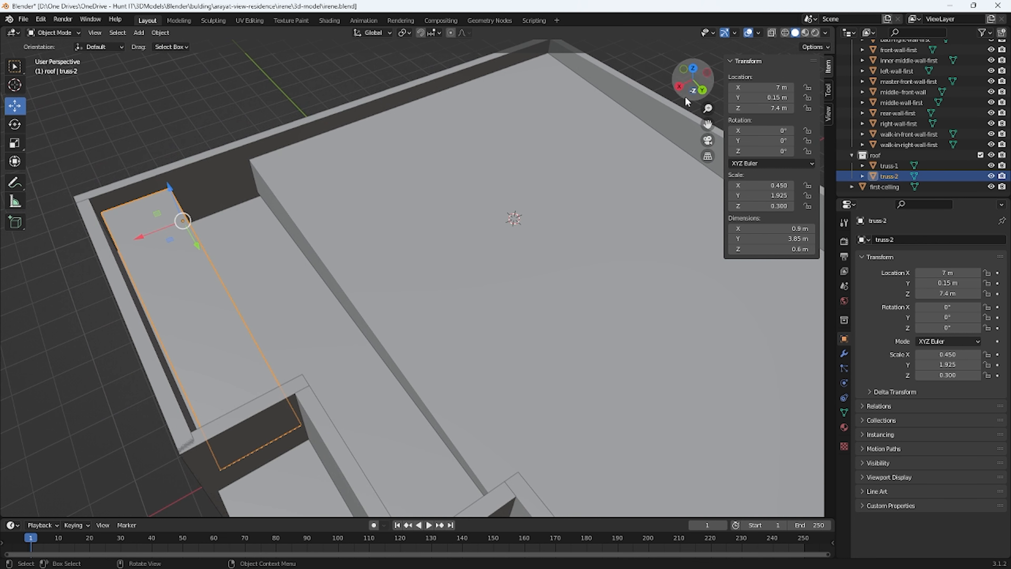
left_click(792, 87)
left_click(792, 87)
left_click(792, 87)
left_click(792, 87)
left_click(792, 87)
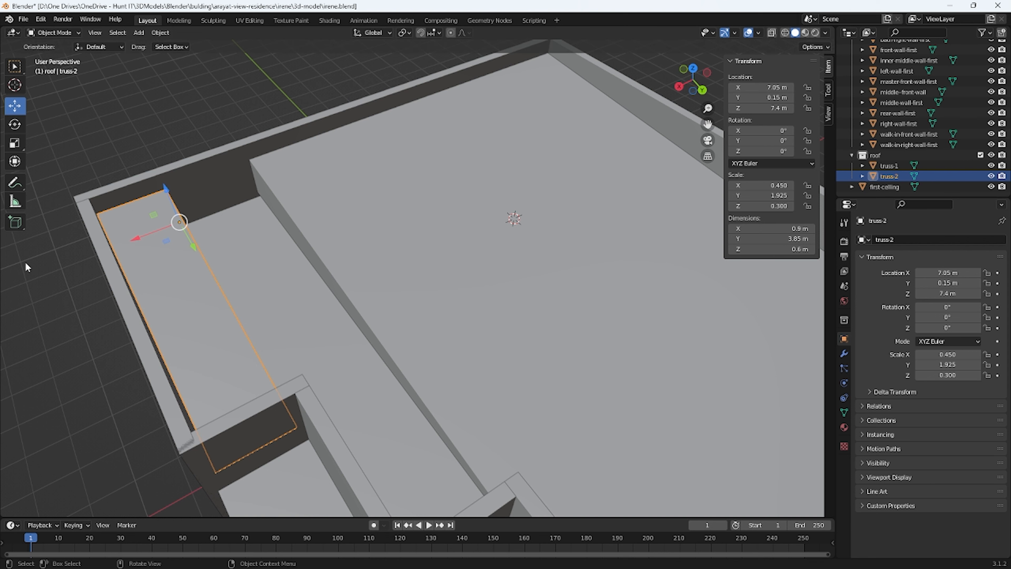
Increase the X dimension of truss-2 to 1.2 m and move it back inside the end wall, to about X 6.79 m.
middle_click_drag(315, 337, 364, 345)
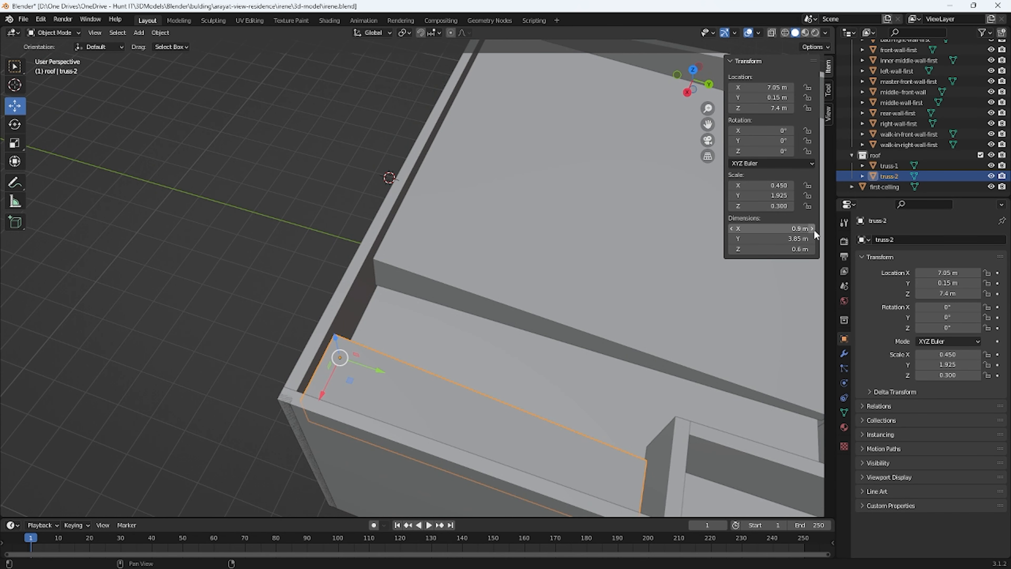
left_click_drag(811, 230, 852, 230)
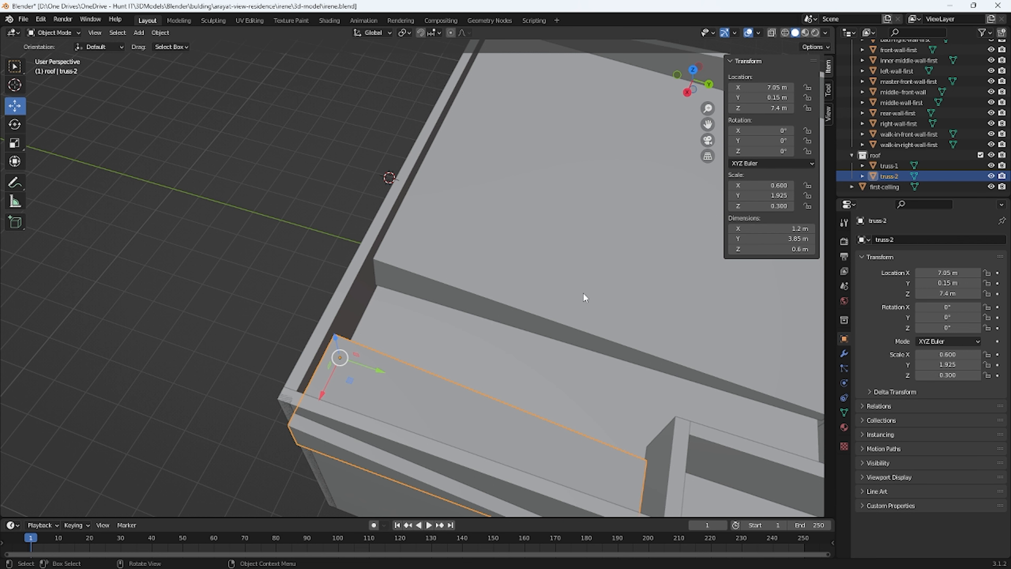
left_click_drag(323, 391, 336, 376)
middle_click_drag(337, 376, 307, 446)
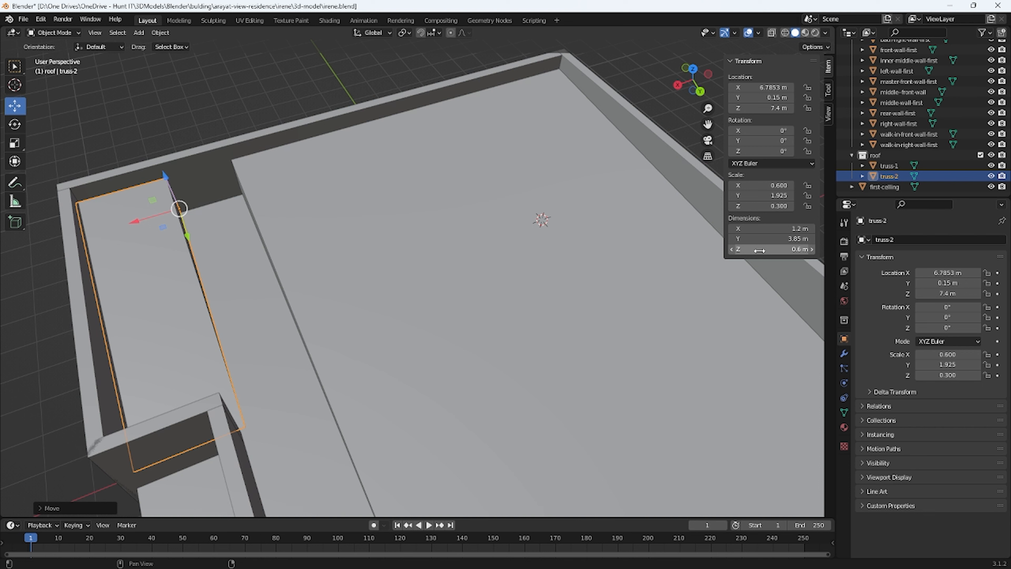
Reduce the X dimension of truss-2 to 1.1 m and set its X location to 6.85 m.
left_click(731, 228)
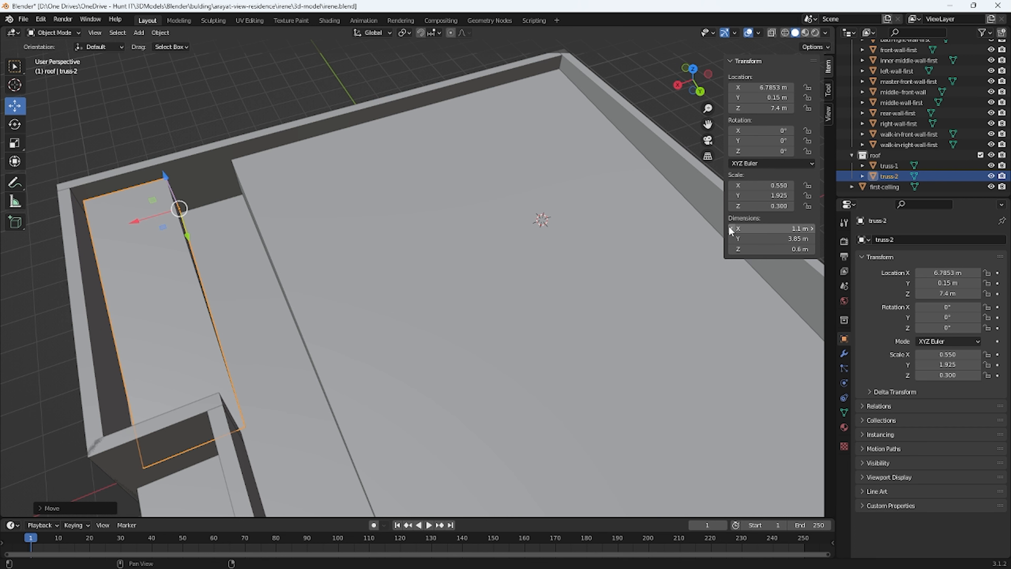
left_click_drag(136, 222, 128, 223)
scroll(140, 220, "up", 2)
middle_click_drag(141, 220, 194, 203)
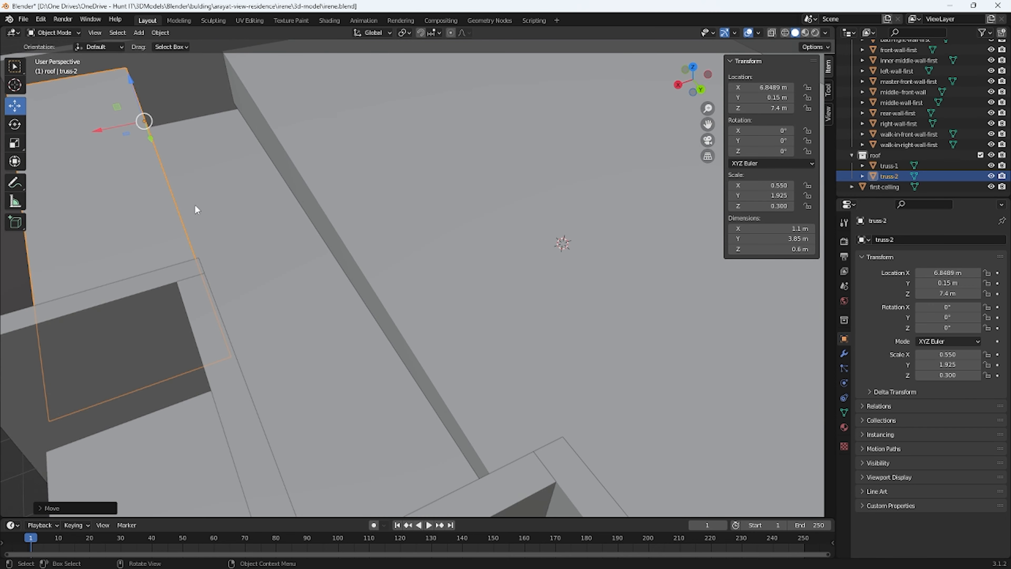
left_click(769, 88)
type("6.8")
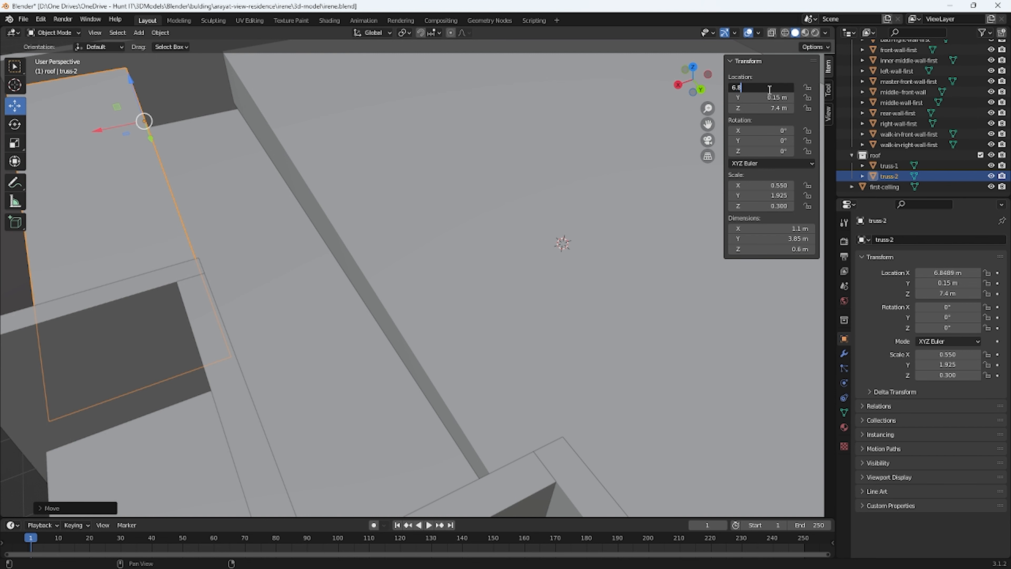
type("5")
key("Return")
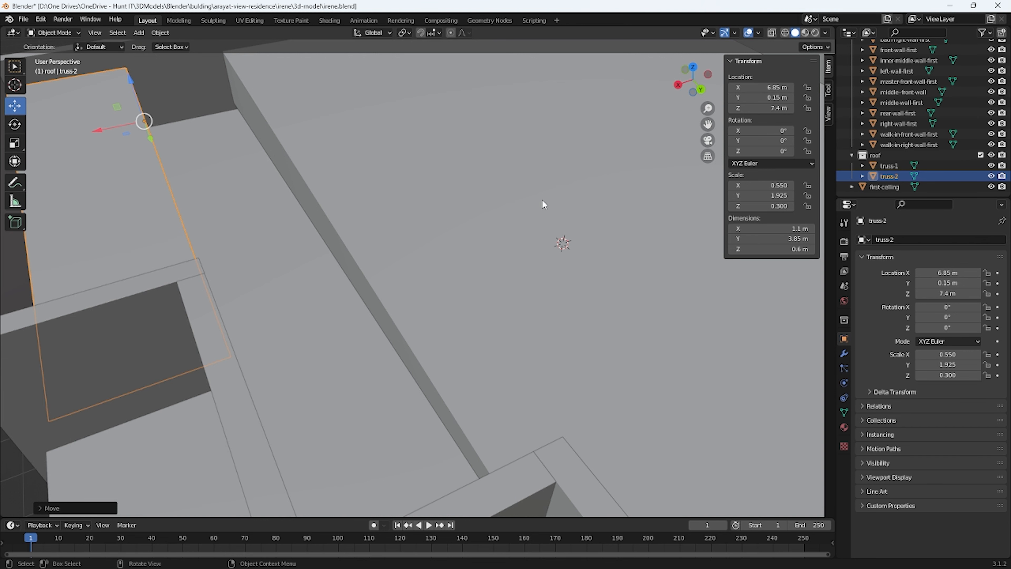
Duplicate truss-1 in place within the roof collection.
scroll(544, 203, "down", 10)
left_click(452, 267)
scroll(452, 267, "up", 8)
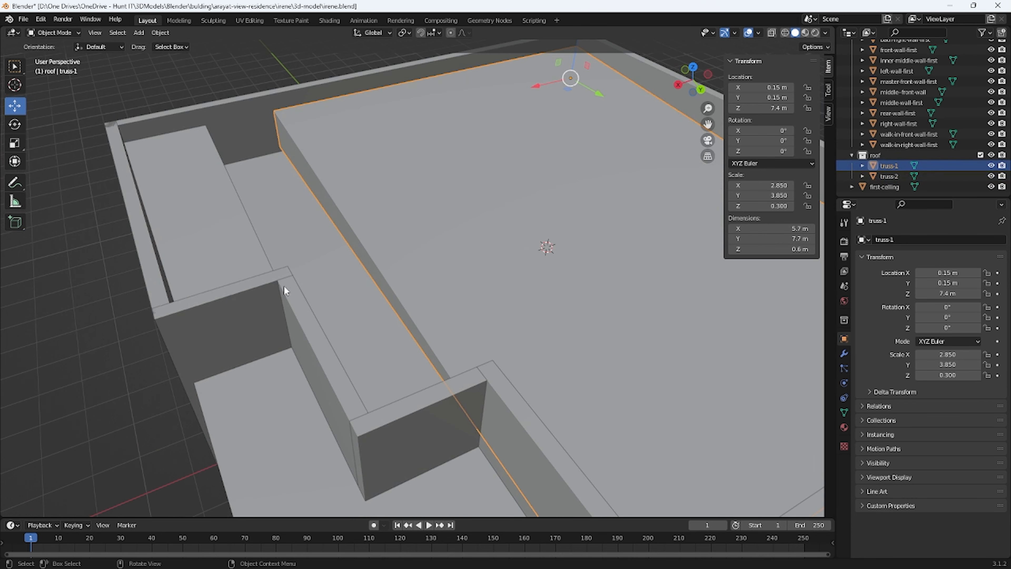
key("ctrl+c")
key("ctrl+v")
left_click(578, 198)
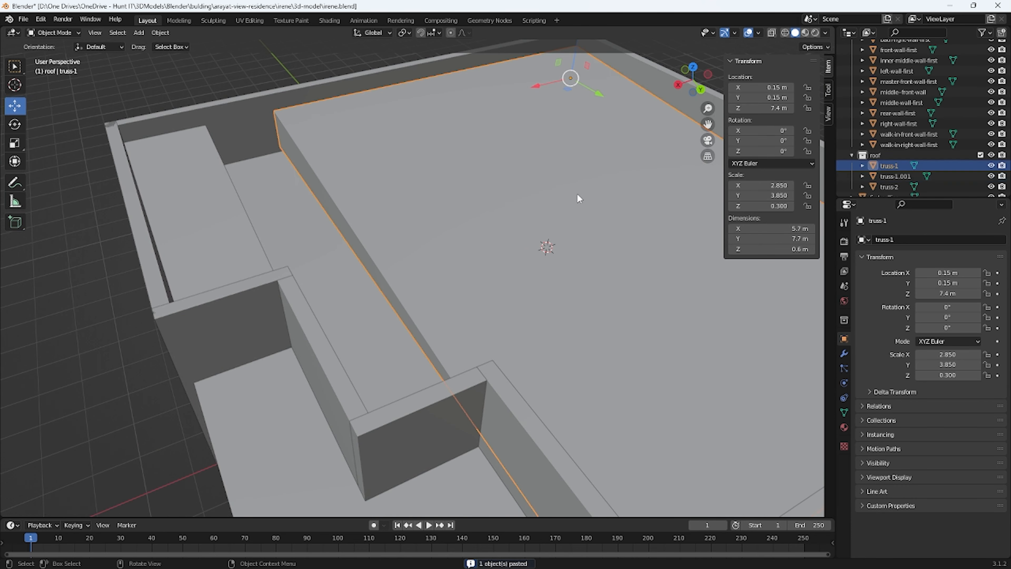
Move truss-1 along X, setting its X location to 1.1 m and nudging it in small increments to 1.16 m.
left_click_drag(540, 83, 489, 106)
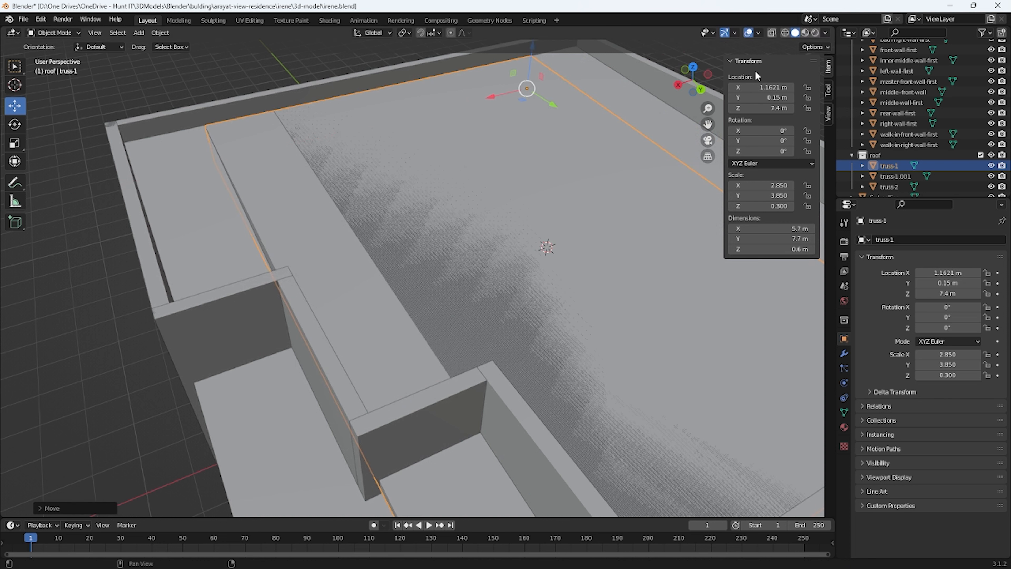
left_click(772, 87)
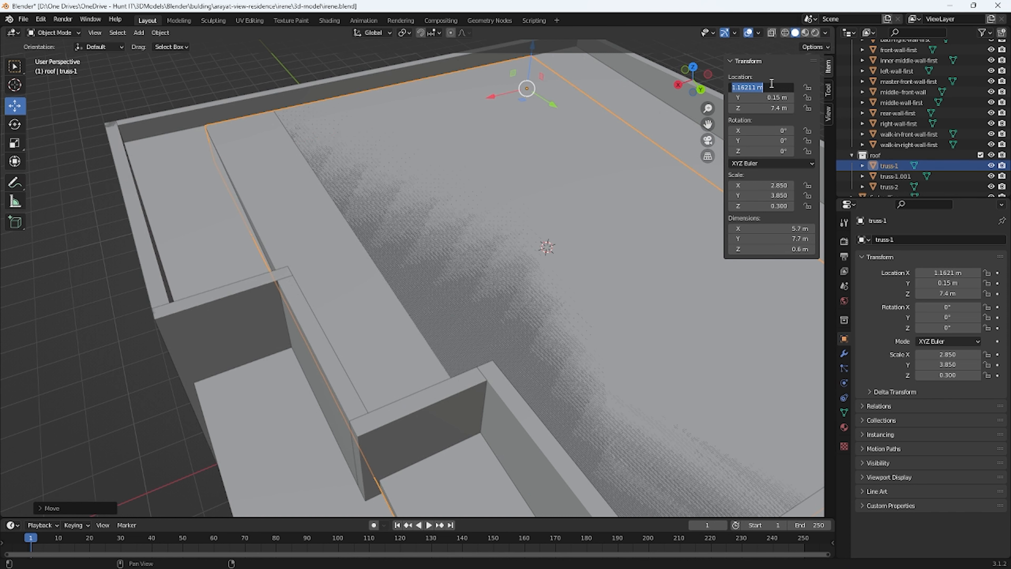
type("1.1")
key("Return")
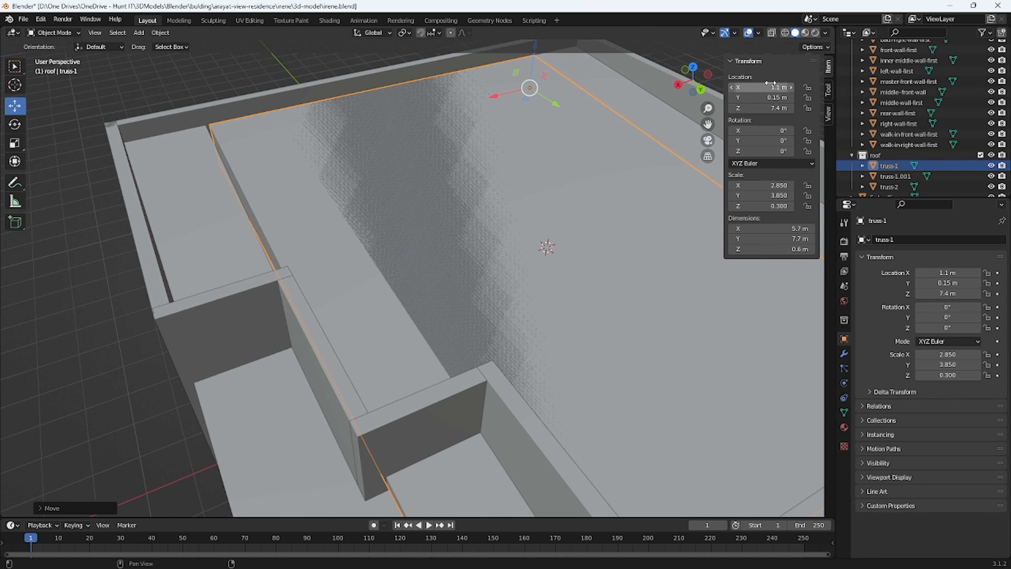
left_click(791, 87)
left_click(791, 87)
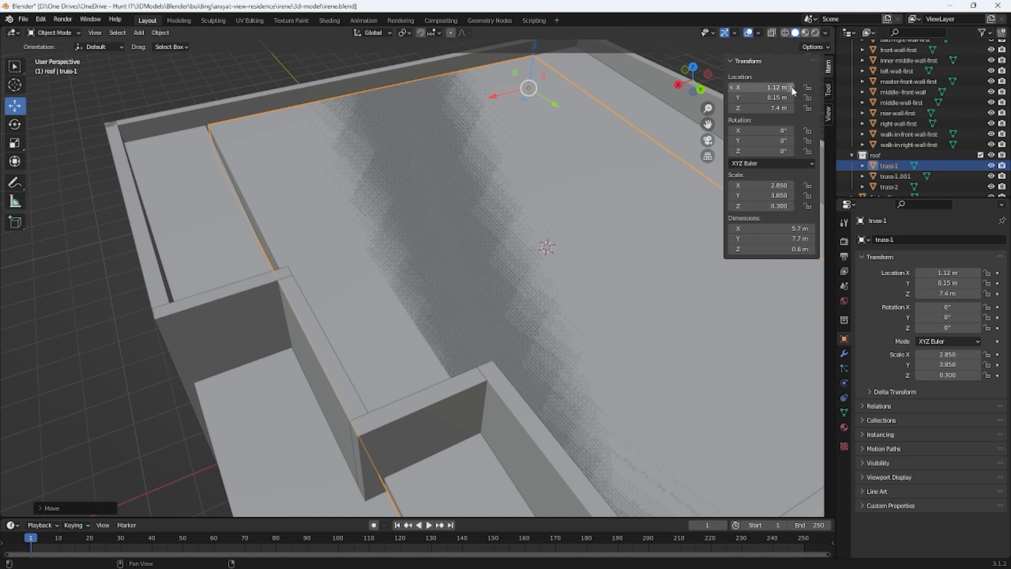
left_click(791, 87)
left_click(790, 87)
left_click(790, 87)
left_click(791, 87)
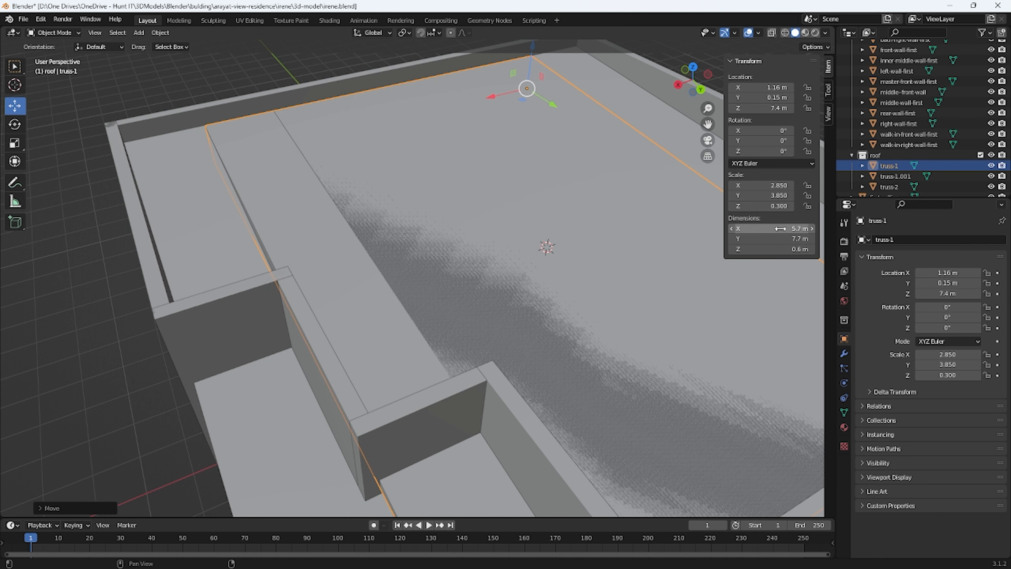
Reduce the X dimension of truss-1 to 0.9 m and move it beside truss-2 at an X location of 5.85 m.
left_click_drag(780, 228, 743, 229)
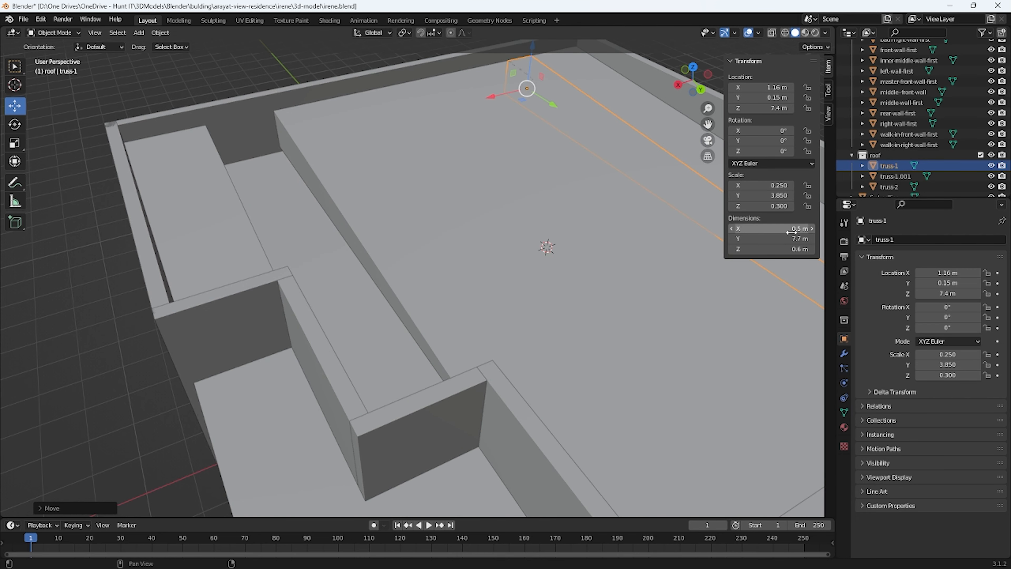
left_click(791, 230)
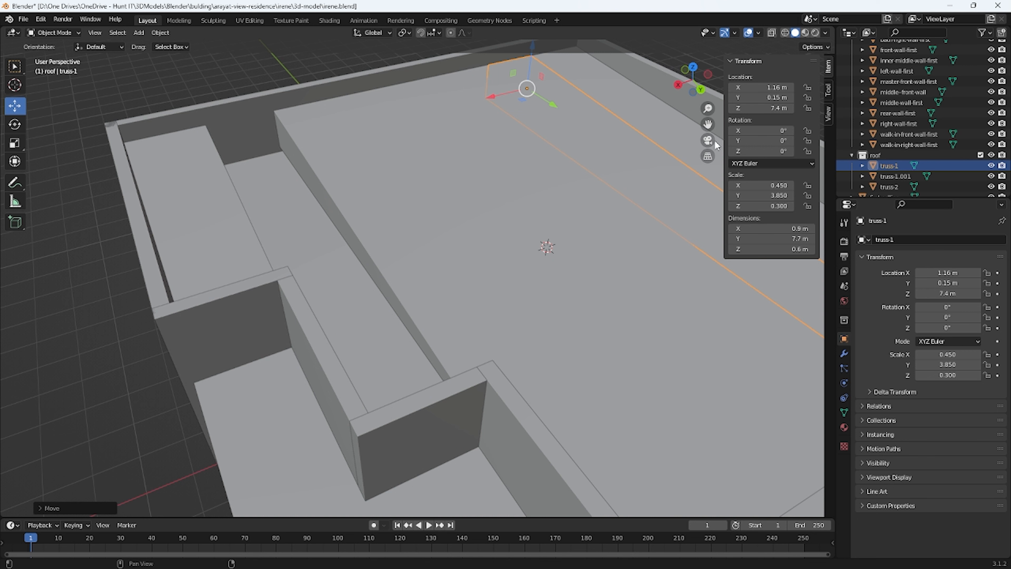
left_click_drag(491, 99, 252, 197)
middle_click_drag(314, 206, 298, 215)
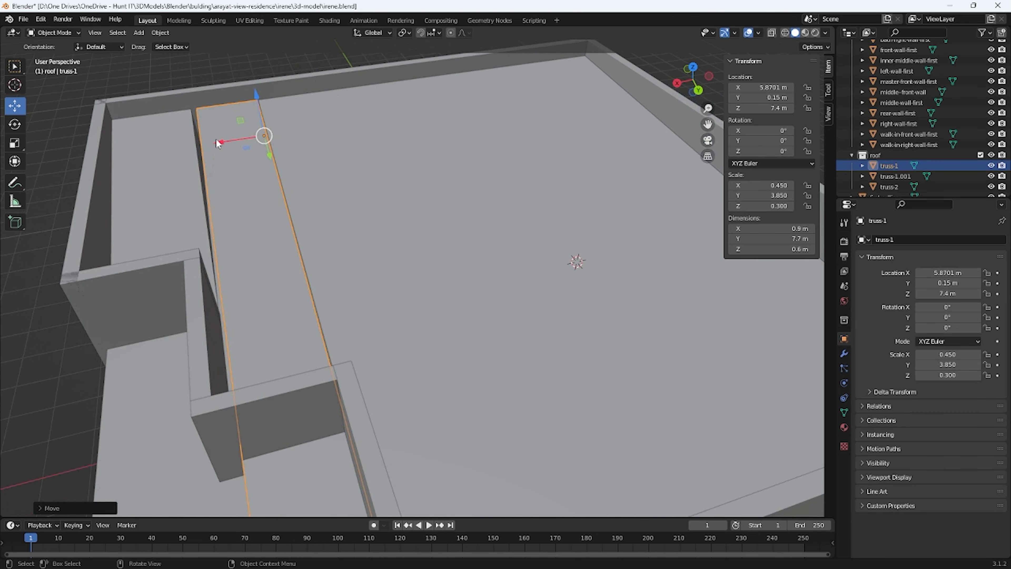
left_click_drag(221, 144, 222, 141)
left_click(771, 86)
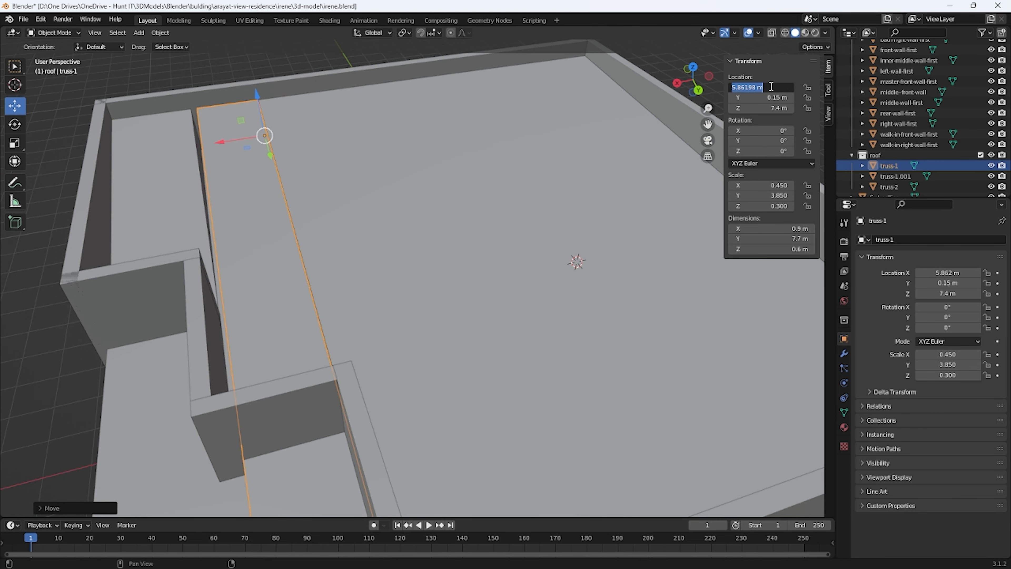
type("5.85")
key("Return")
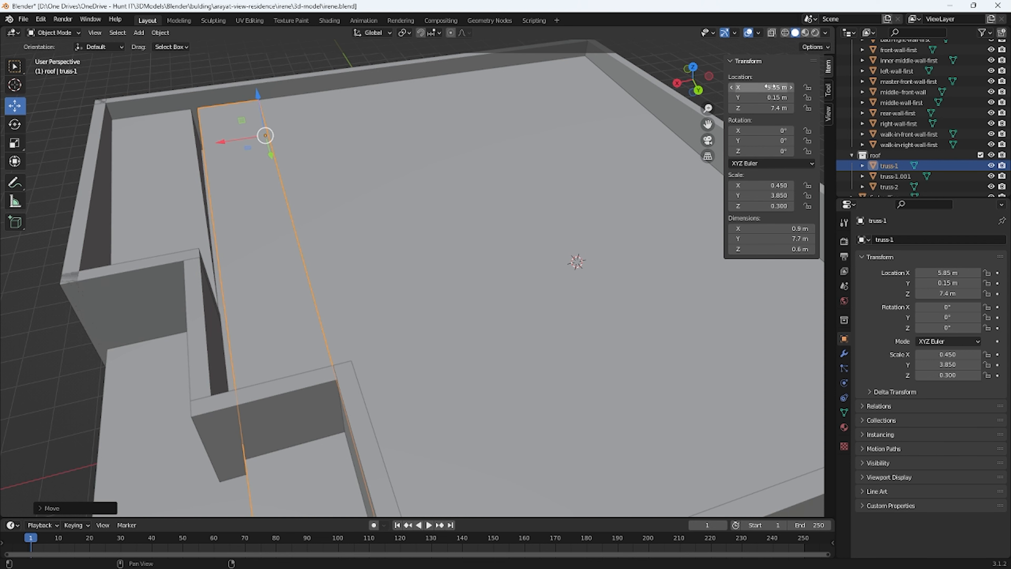
Fine-tune truss-1 between its neighbouring trusses, keeping its X location at 5.85 m and increasing its X dimension to 1 m.
scroll(412, 226, "up", 5)
scroll(355, 181, "down", 3)
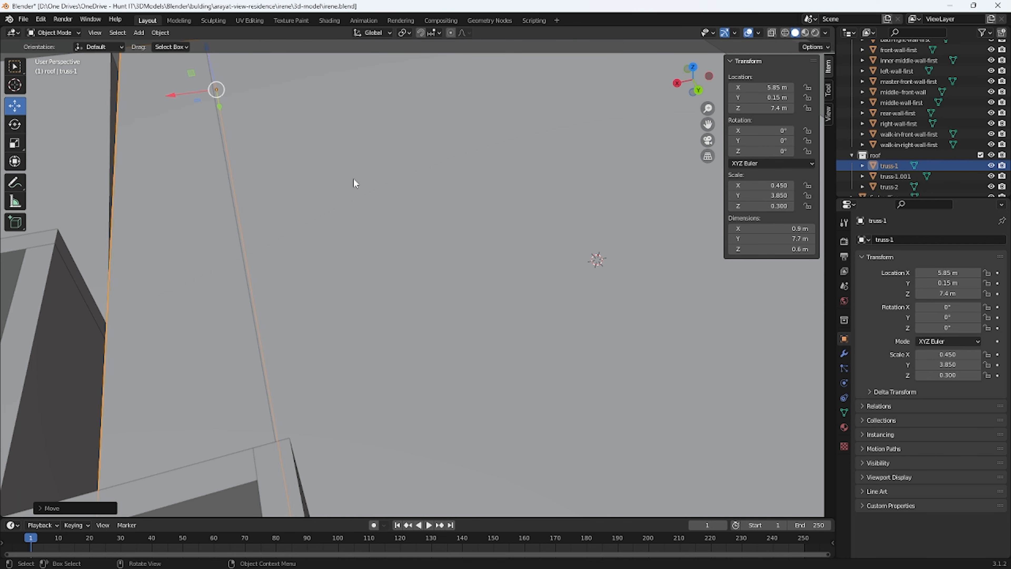
scroll(354, 192, "down", 1)
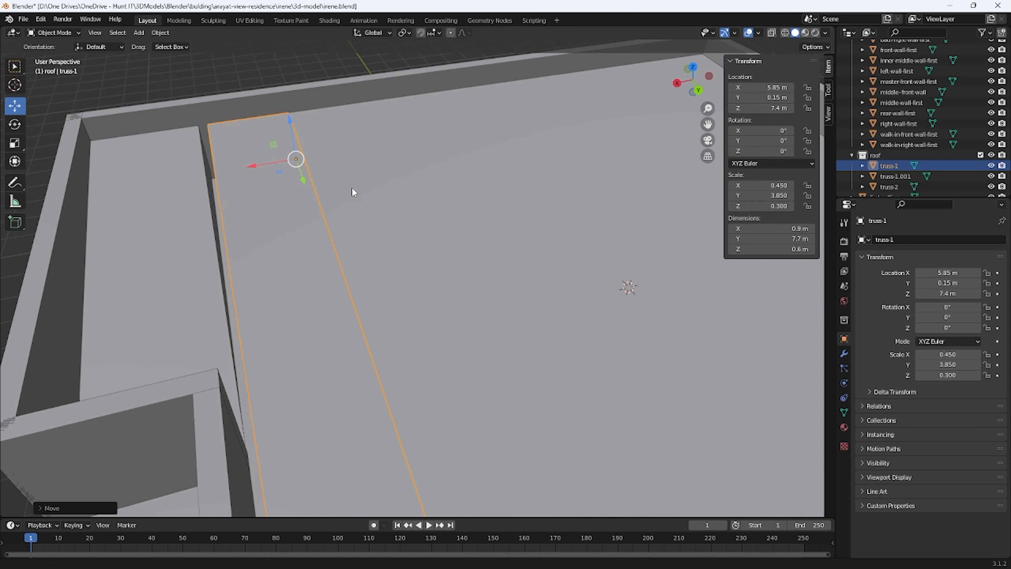
left_click(731, 88)
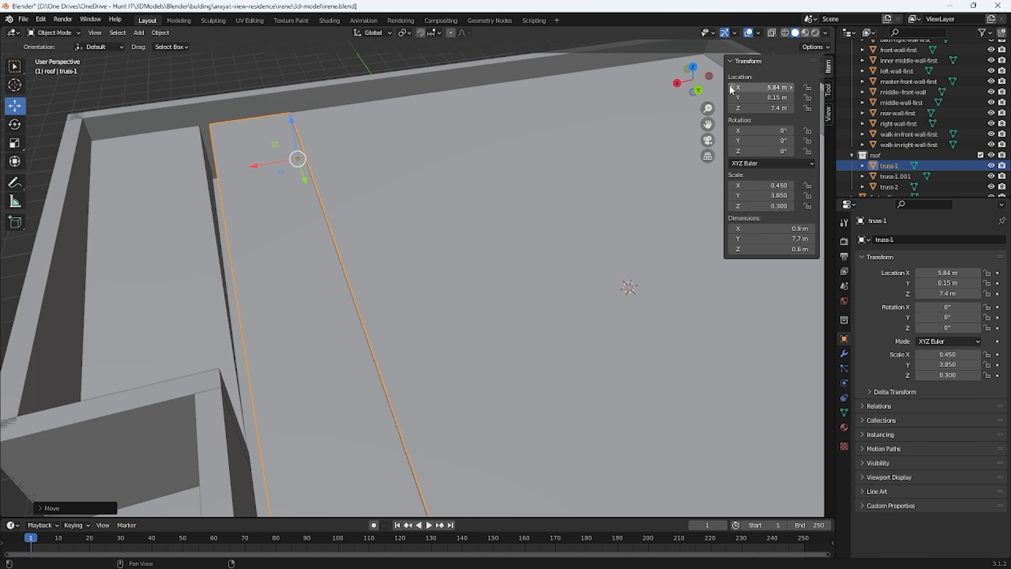
left_click(791, 87)
left_click(791, 87)
left_click(471, 282)
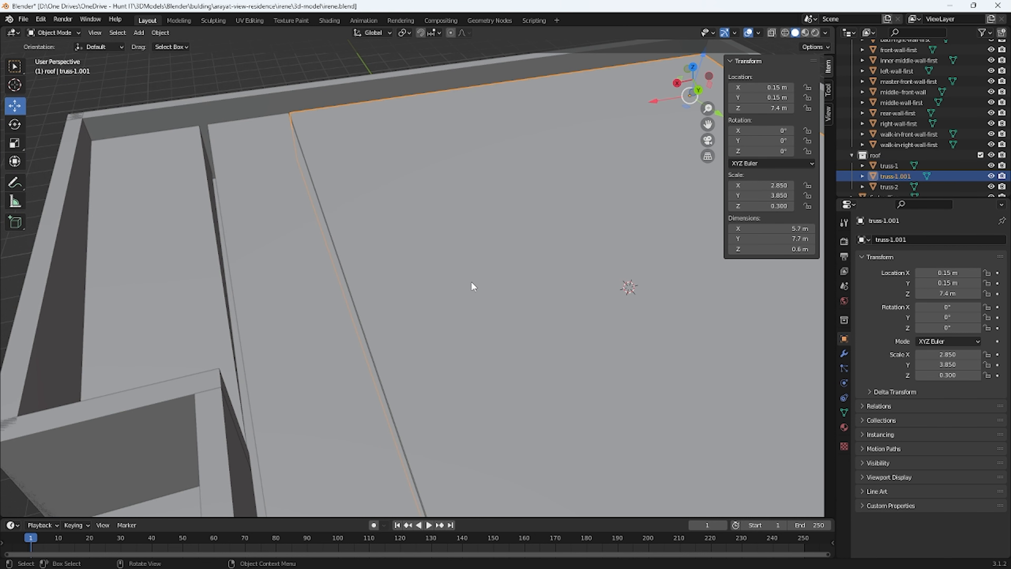
left_click(312, 289)
left_click(732, 87)
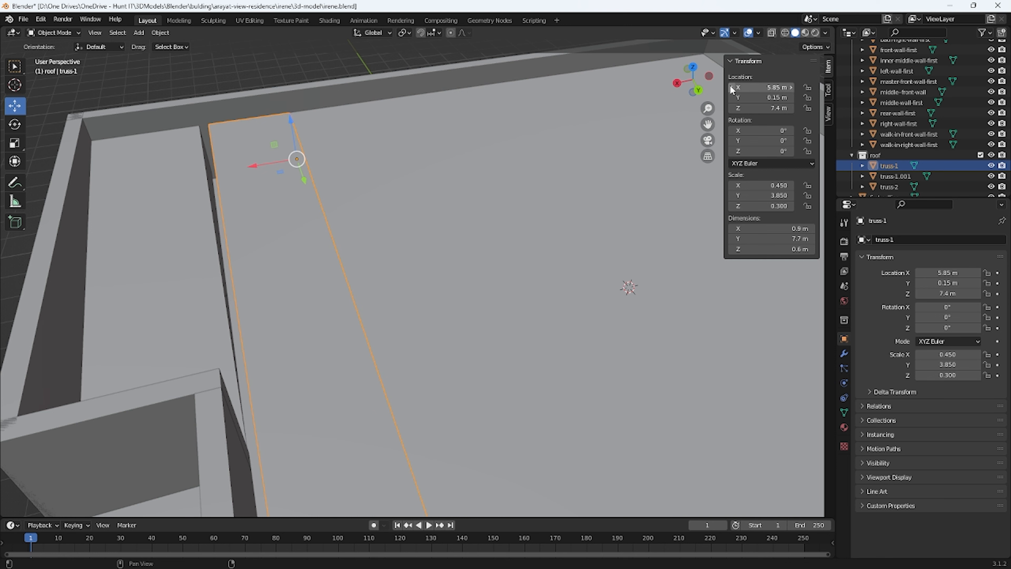
left_click(813, 229)
Examine how the narrow truss meets the stepped front walls and the first-floor ceiling from several angles.
left_click(245, 356)
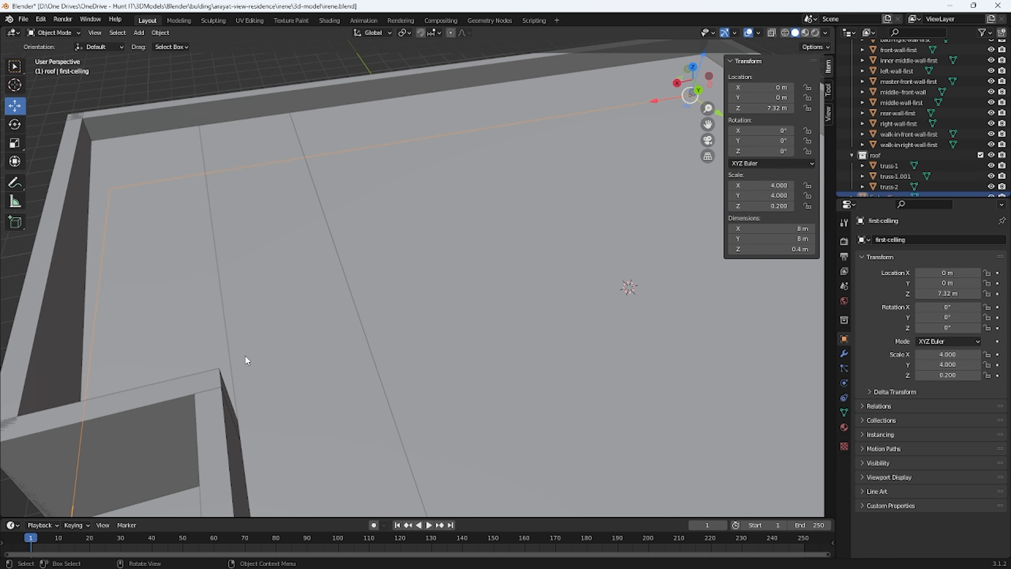
key("KP_Decimal")
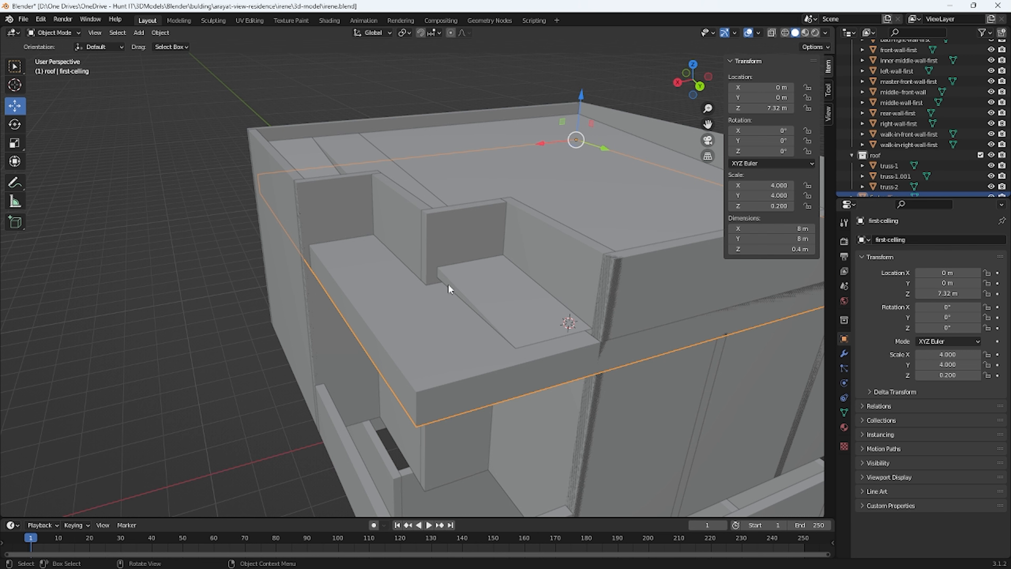
middle_click_drag(470, 268, 470, 293)
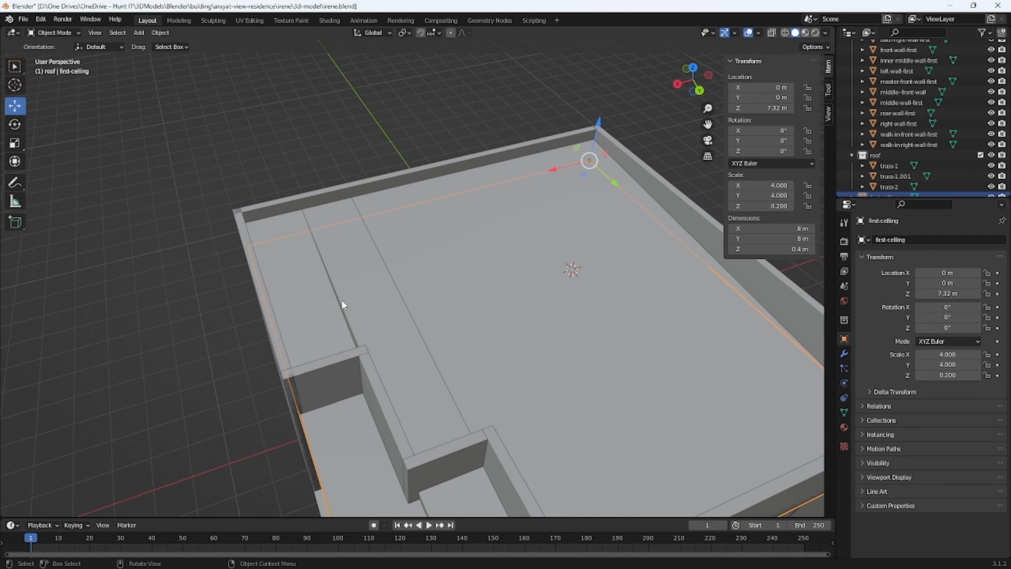
middle_click_drag(356, 307, 298, 312)
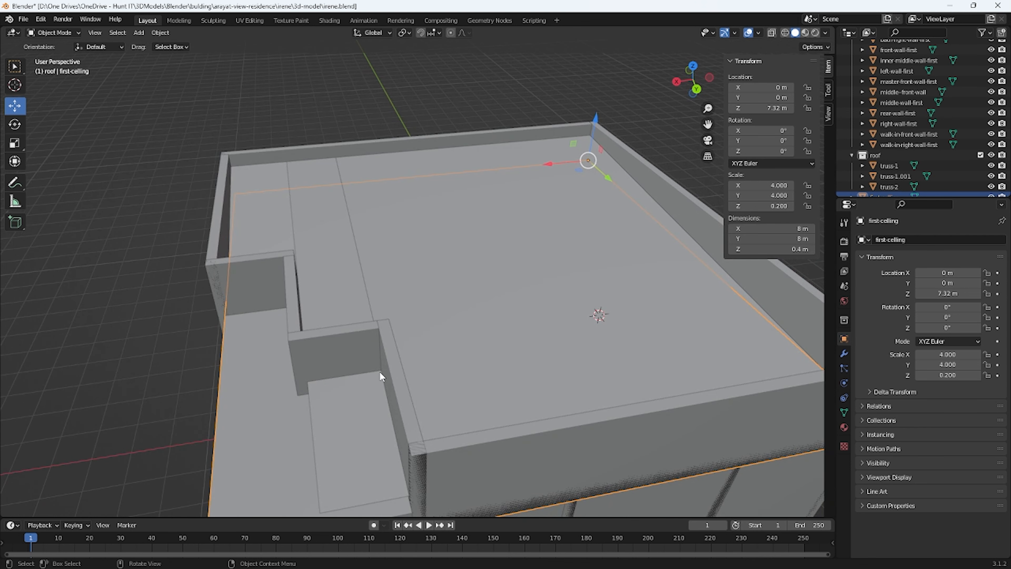
middle_click_drag(334, 437, 367, 415)
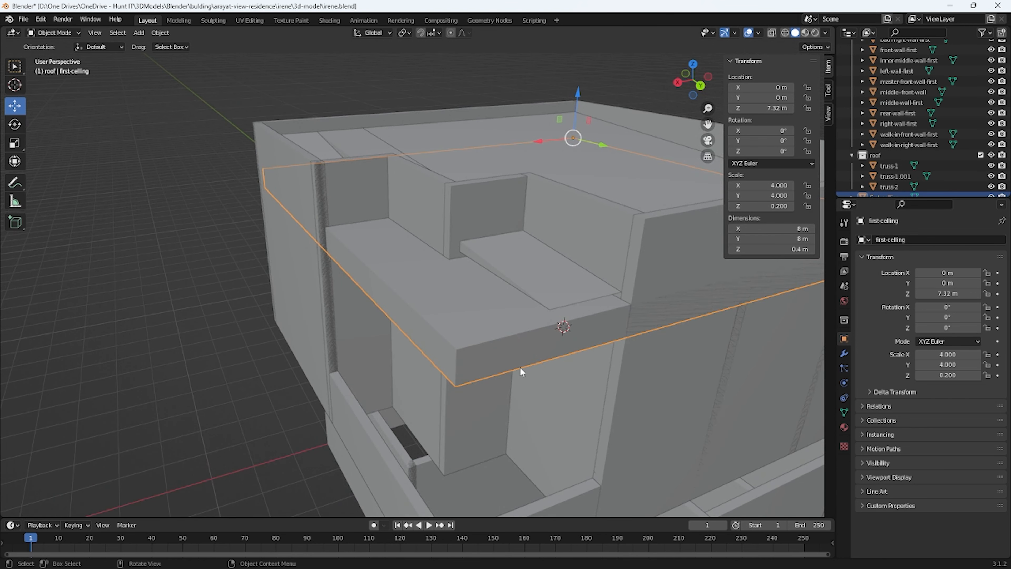
left_click(260, 364)
middle_click_drag(333, 359, 425, 303)
scroll(446, 340, "down", 3)
scroll(432, 317, "up", 2)
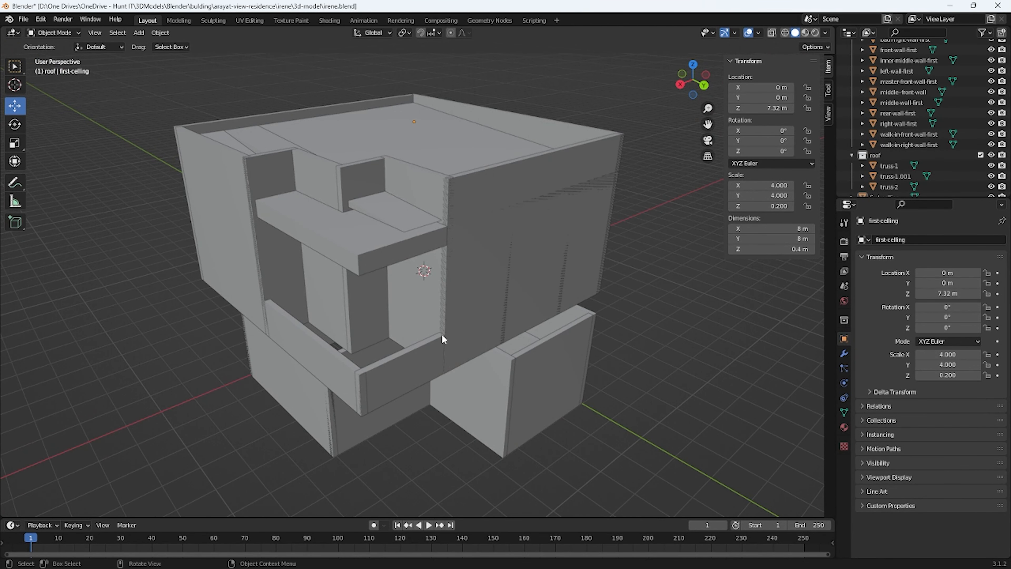
mouse_move(431, 320)
middle_mouse_down()
mouse_move(444, 293)
mouse_move(436, 277)
mouse_move(447, 331)
middle_mouse_up()
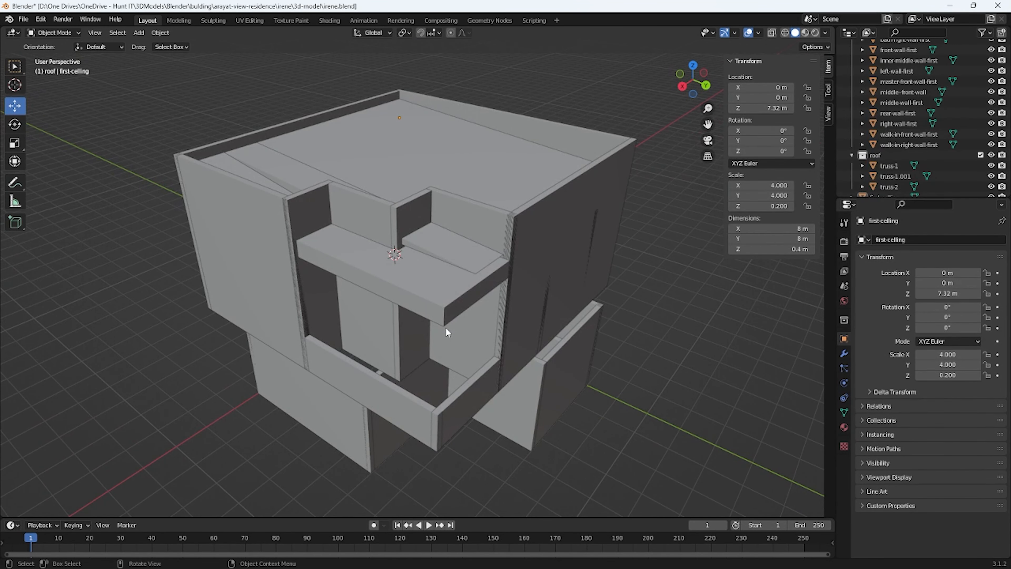
left_click(287, 180)
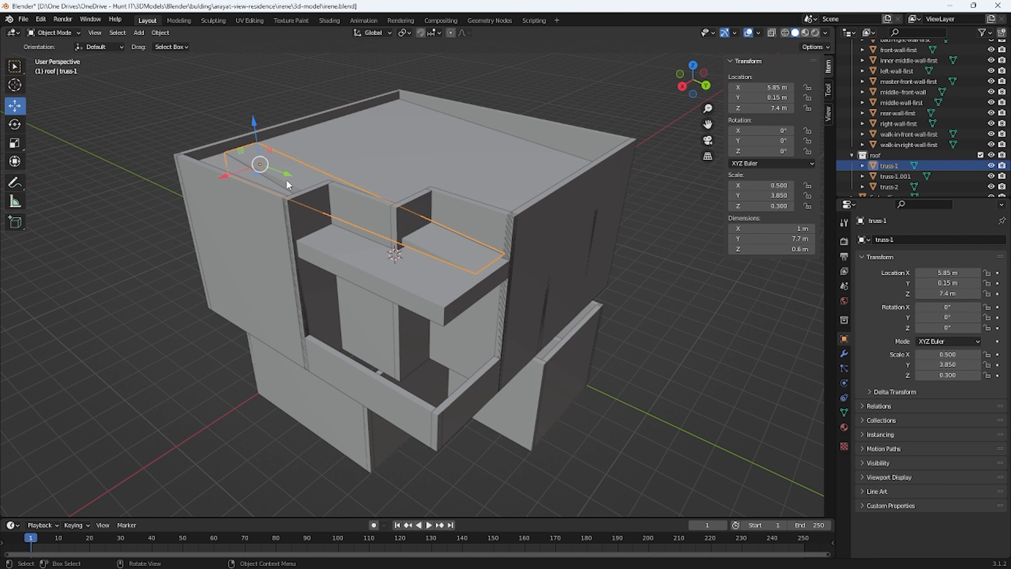
left_click(474, 481)
Rename the duplicate truss-1.001 in the roof collection as truss-1.cut.
middle_click_drag(474, 480, 485, 358)
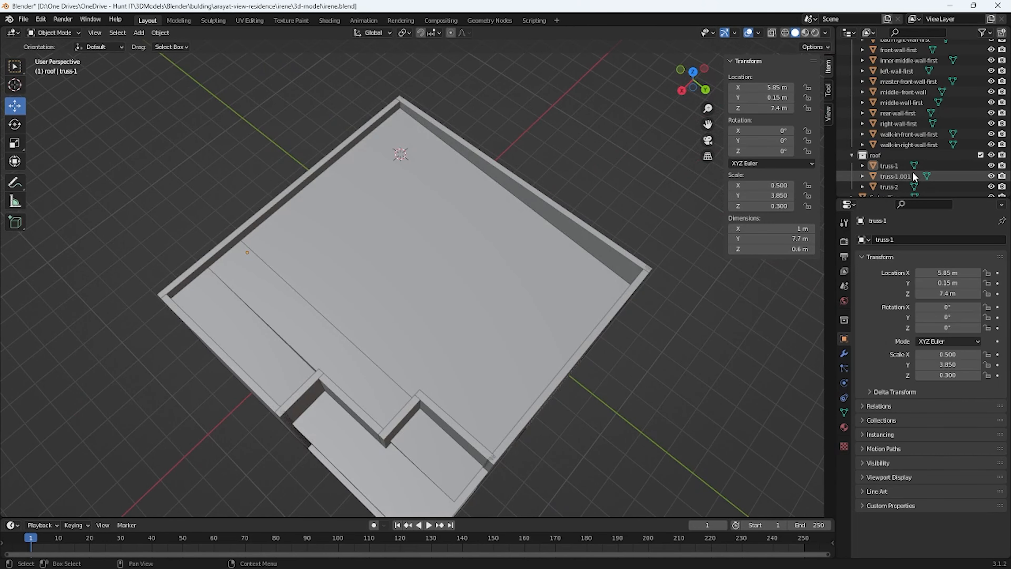
double_click(901, 178)
left_click_drag(922, 172, 906, 176)
type("cut")
key("Return")
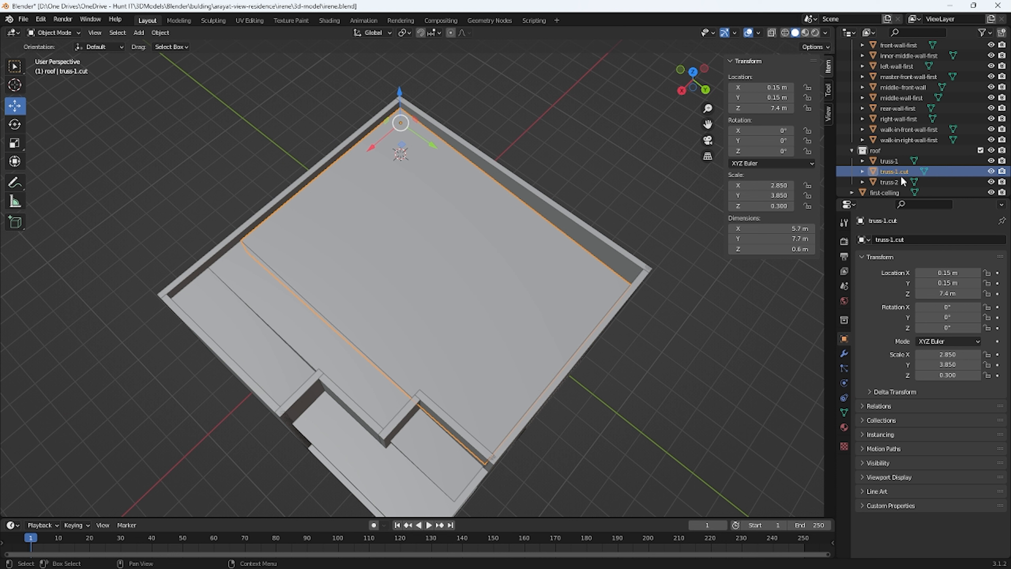
Move the first-celling object into the roof collection and clear the selection.
left_click(309, 327)
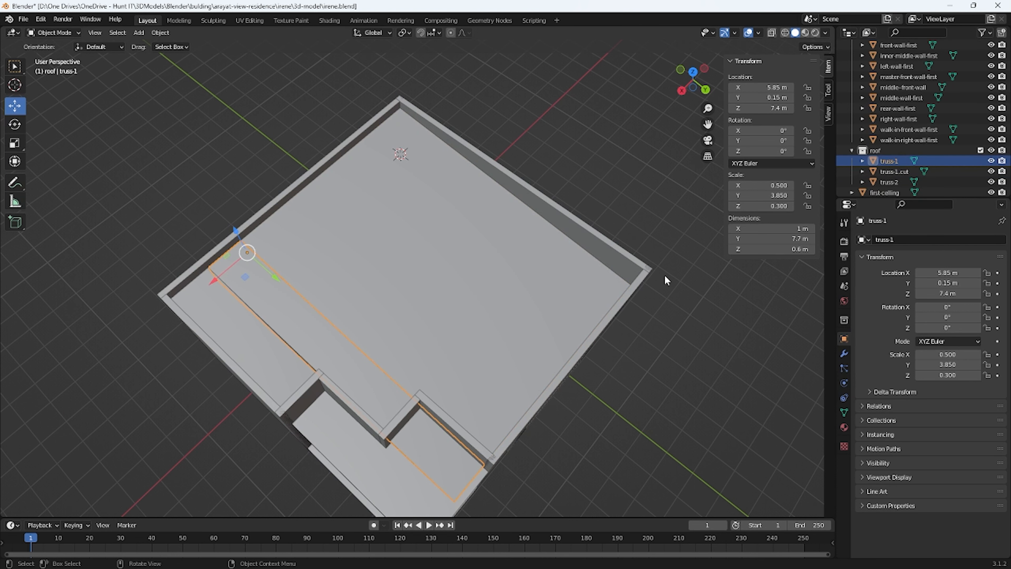
left_click(890, 193)
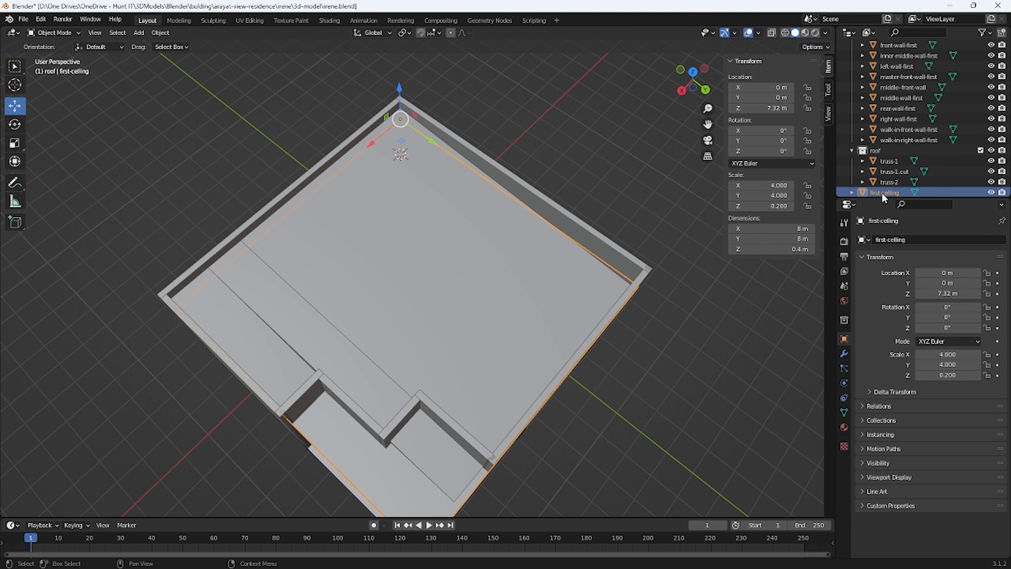
left_click_drag(882, 191, 883, 152)
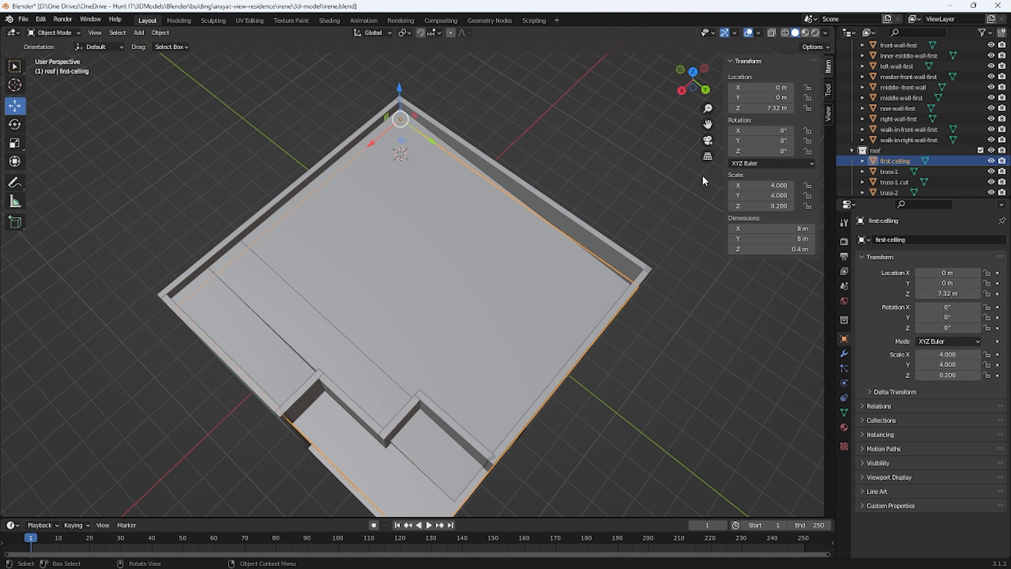
left_click(632, 160)
Inspect the extents of truss-1.cut and truss-1 against the roof walls, checking where truss-1 extends over the balcony.
middle_click_drag(631, 160, 613, 111)
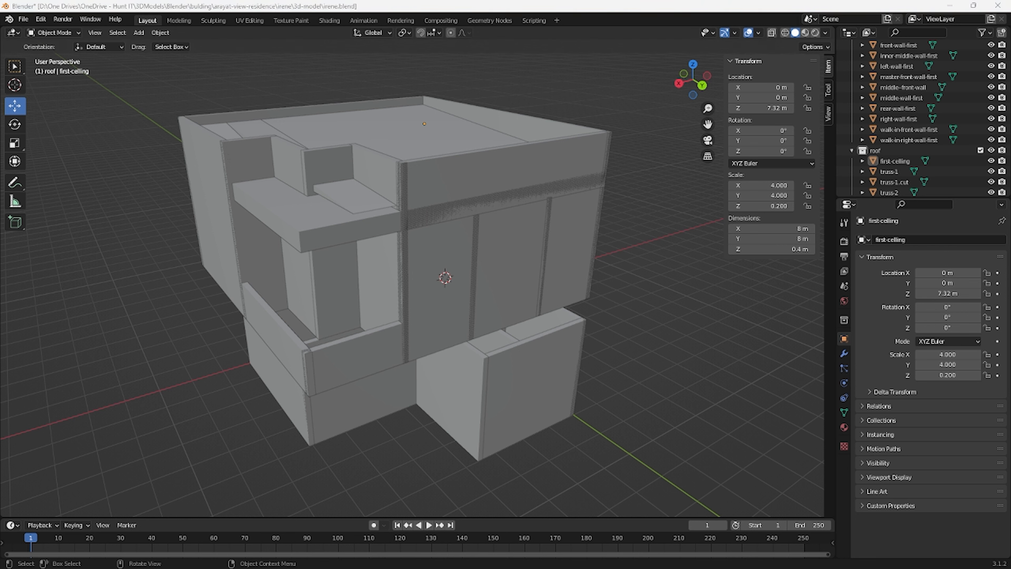
middle_click_drag(134, 243, 311, 241)
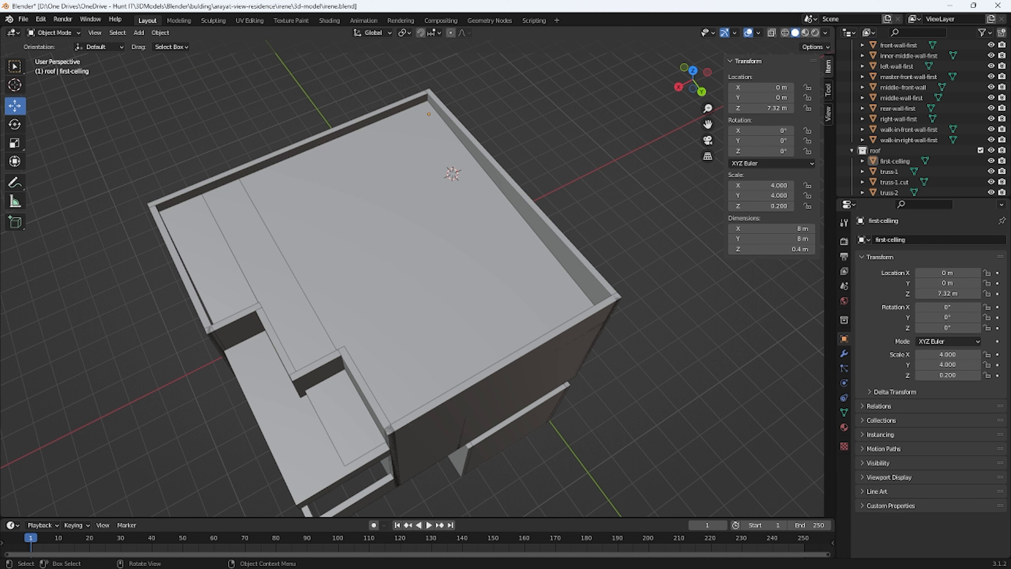
left_click(371, 266)
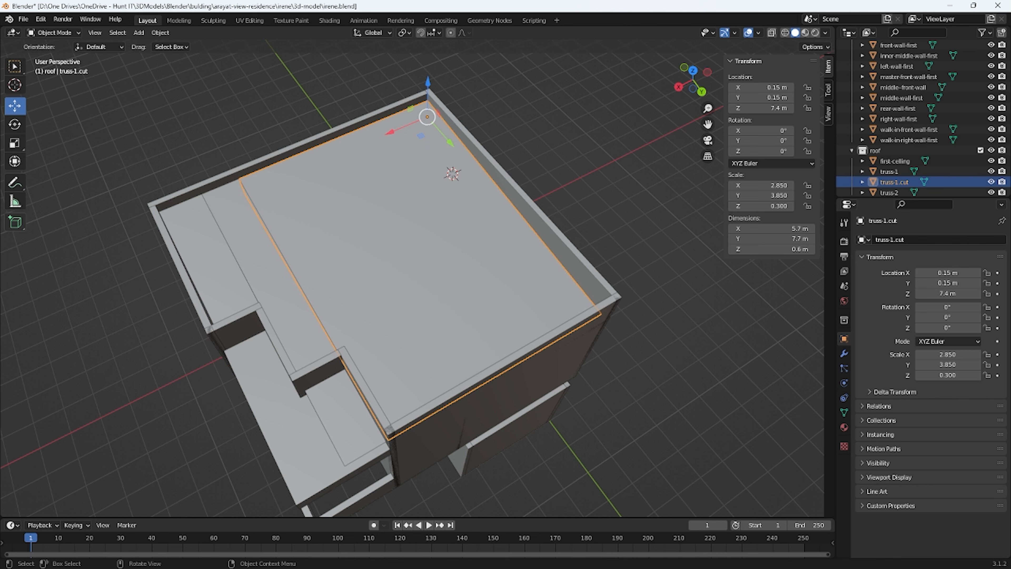
left_click(267, 248)
left_click(392, 220)
left_click(265, 294)
middle_click_drag(264, 293, 350, 236)
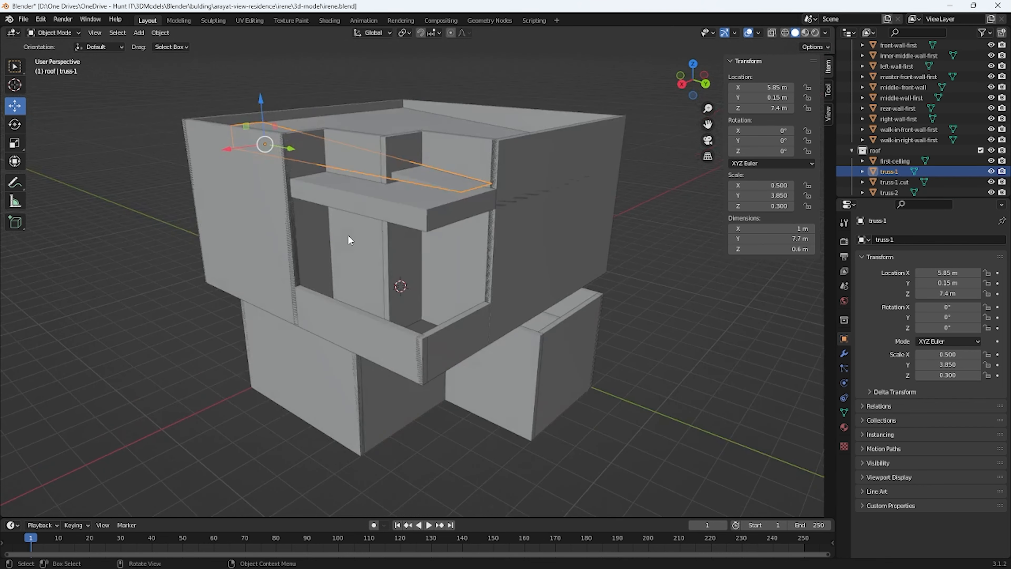
middle_click_drag(420, 241, 417, 261)
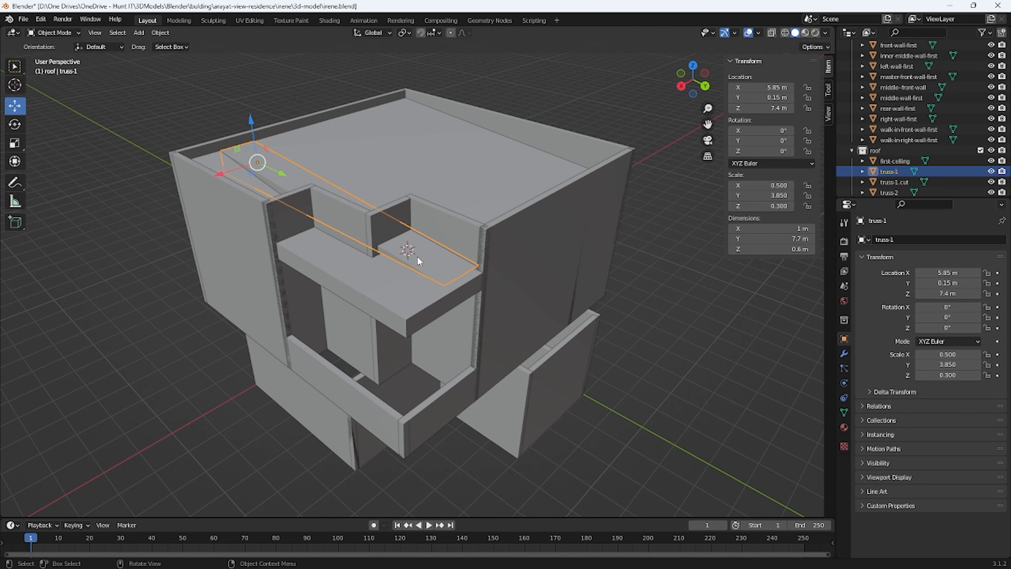
scroll(417, 256, "up", 6)
middle_click_drag(364, 240, 424, 260)
scroll(423, 260, "down", 6)
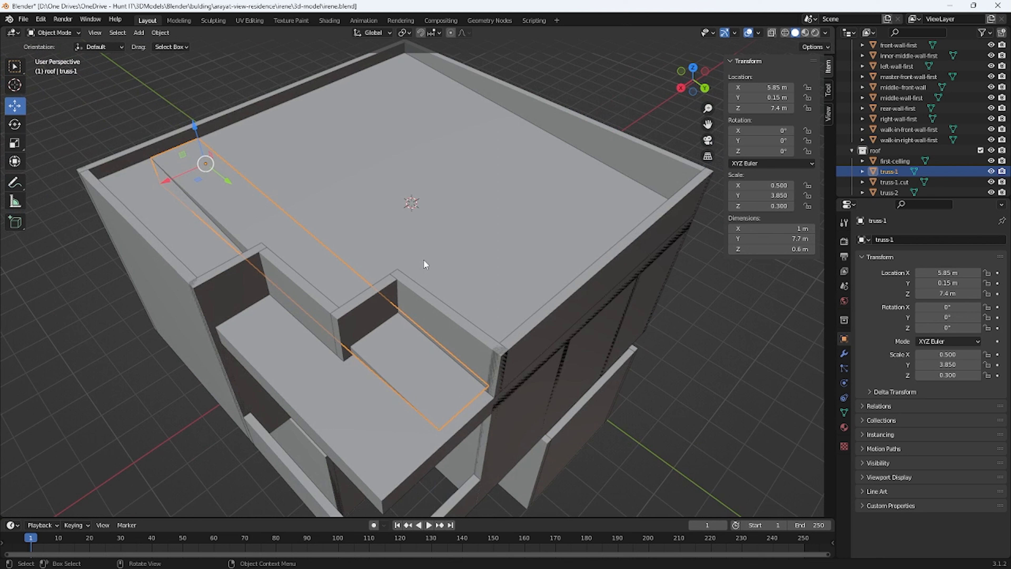